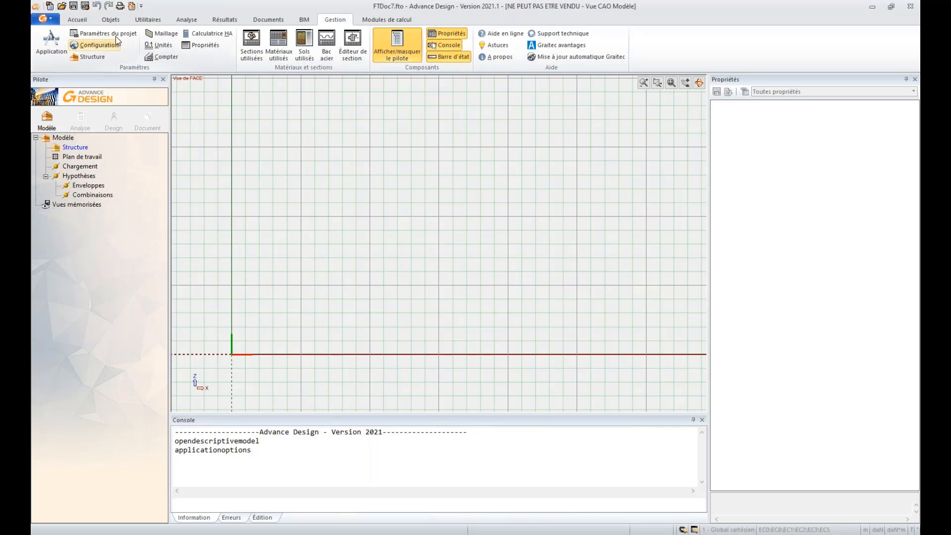
Set the structure assumptions to plan mode with rigid bending behaviour and IPE400 as the default section.
click(88, 57)
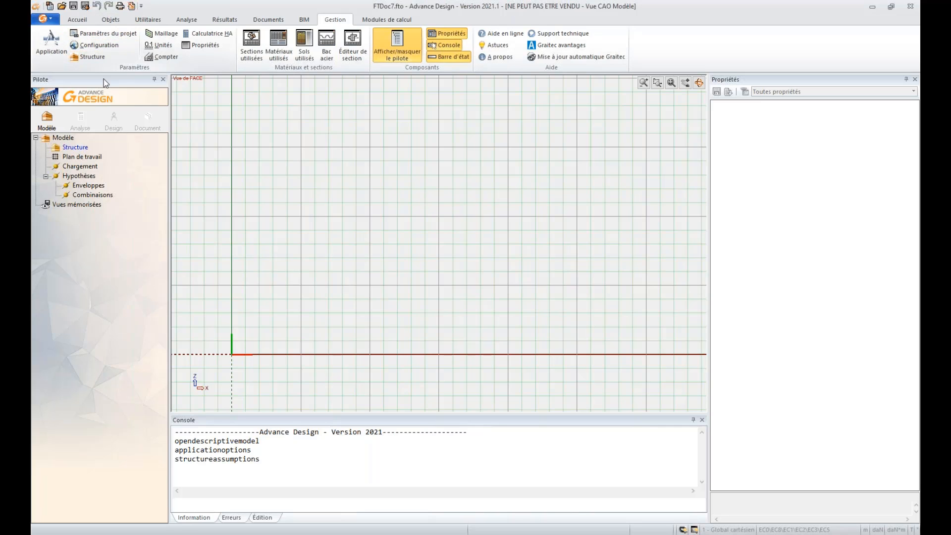
click(422, 203)
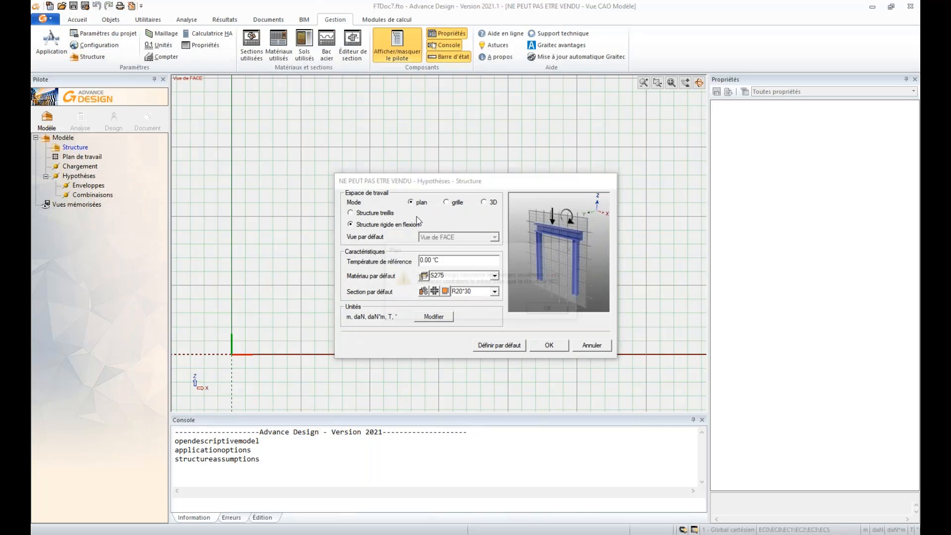
key(Return)
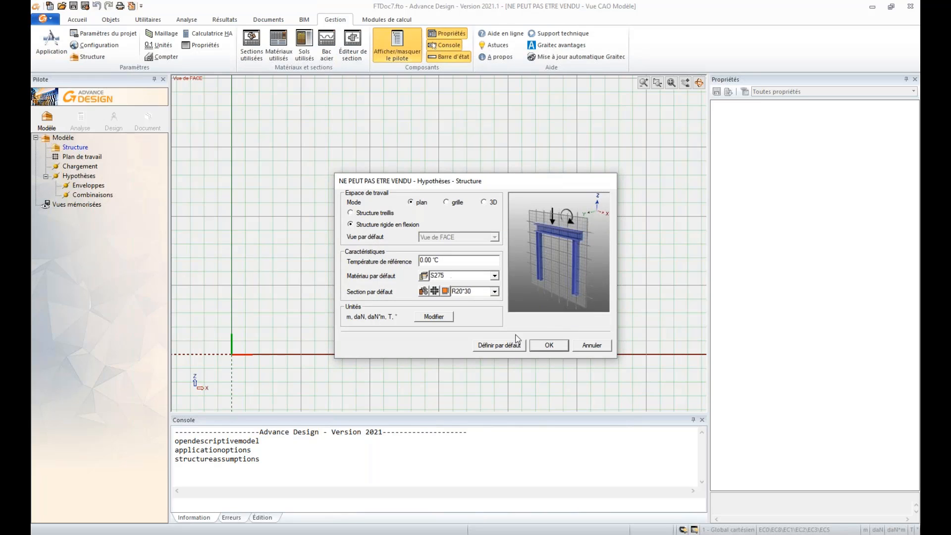
click(495, 292)
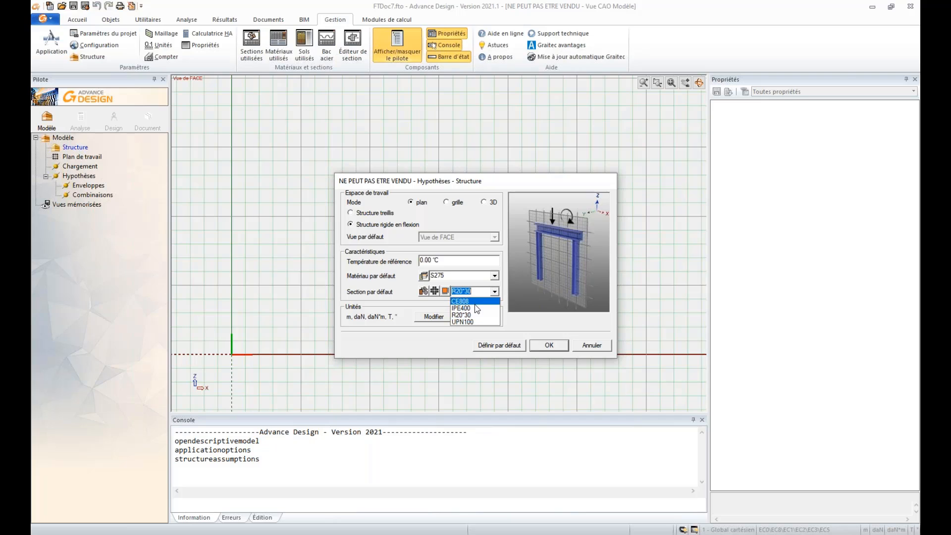
click(474, 308)
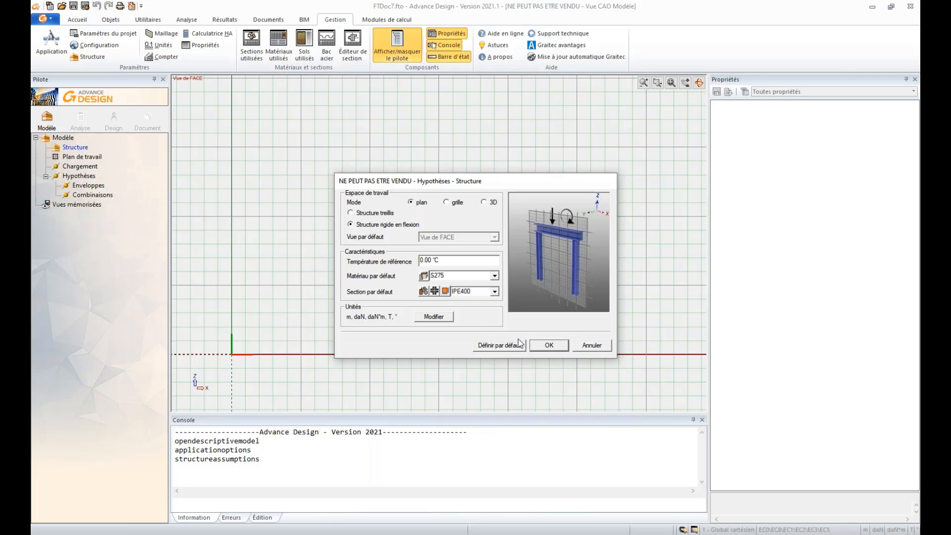
click(518, 341)
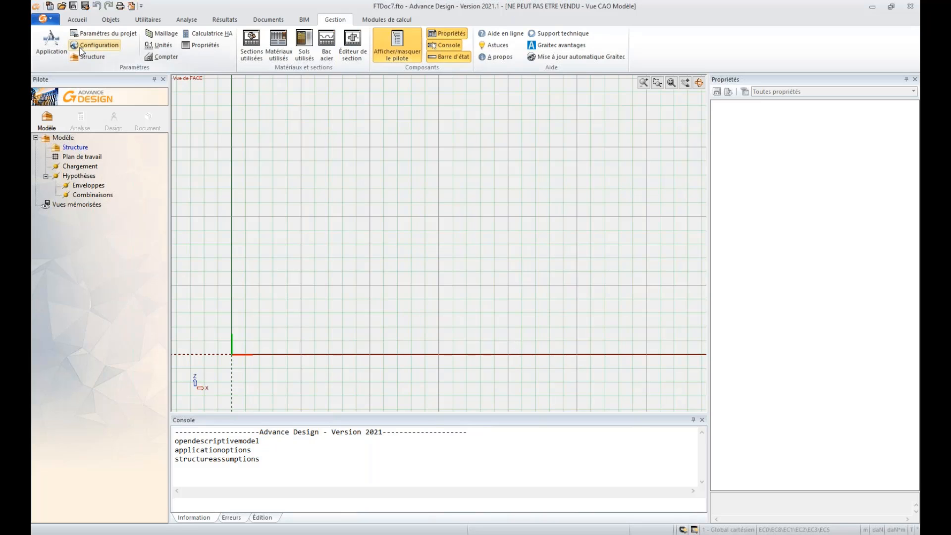
Draw two vertical linear elements 10 m high as columns, at X = 0 m and X = 15 m.
click(79, 20)
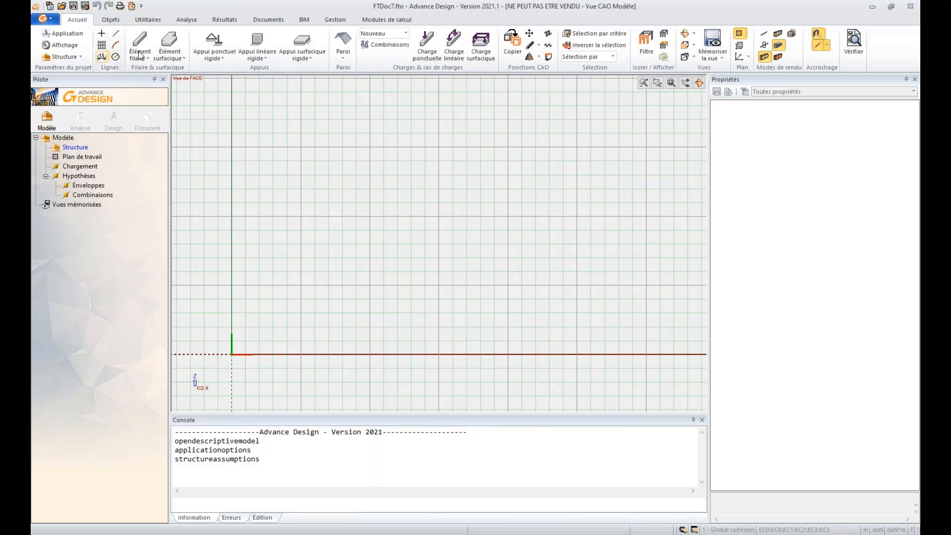
click(140, 43)
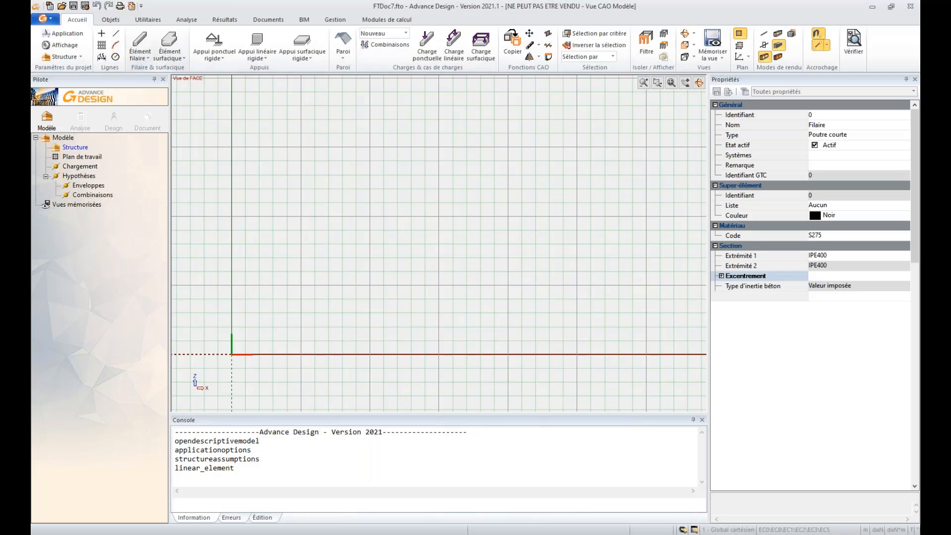
click(231, 353)
click(231, 217)
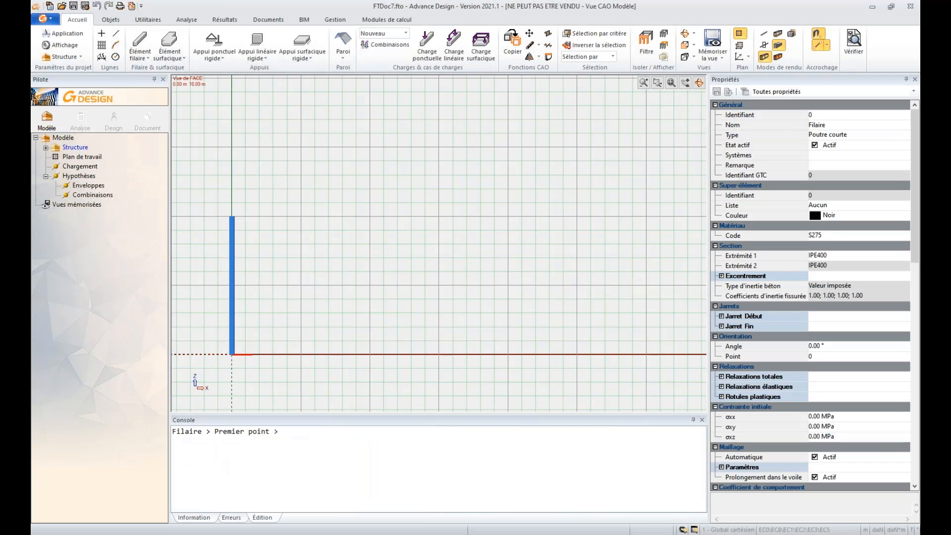
click(439, 353)
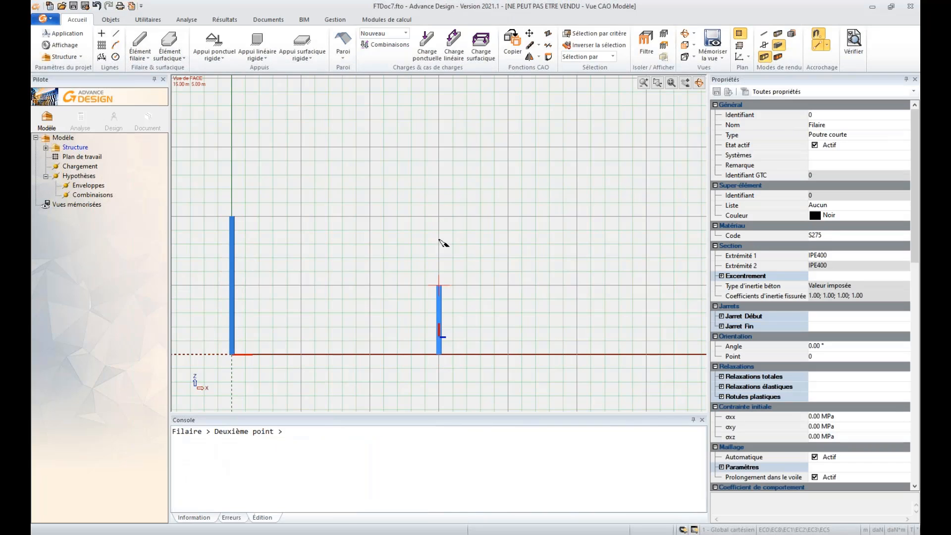
click(439, 218)
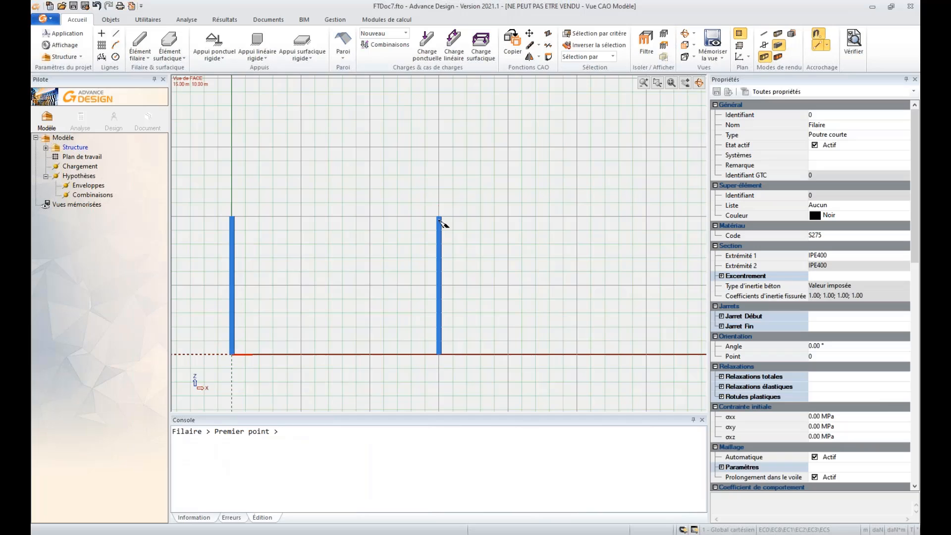
right_click(391, 191)
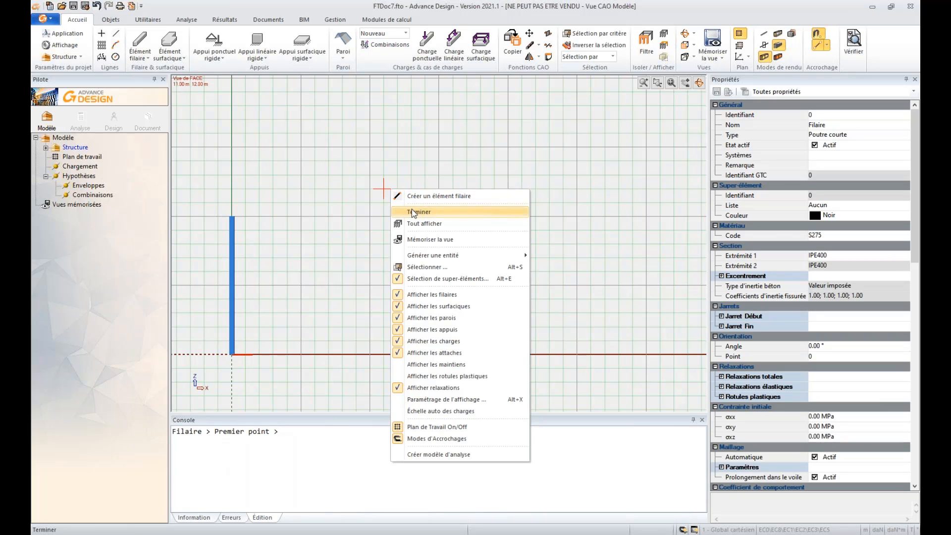
click(411, 209)
Start a linear vault with the vault generator, locking its span A at 15 m and its rise F at 6.5 m.
click(110, 20)
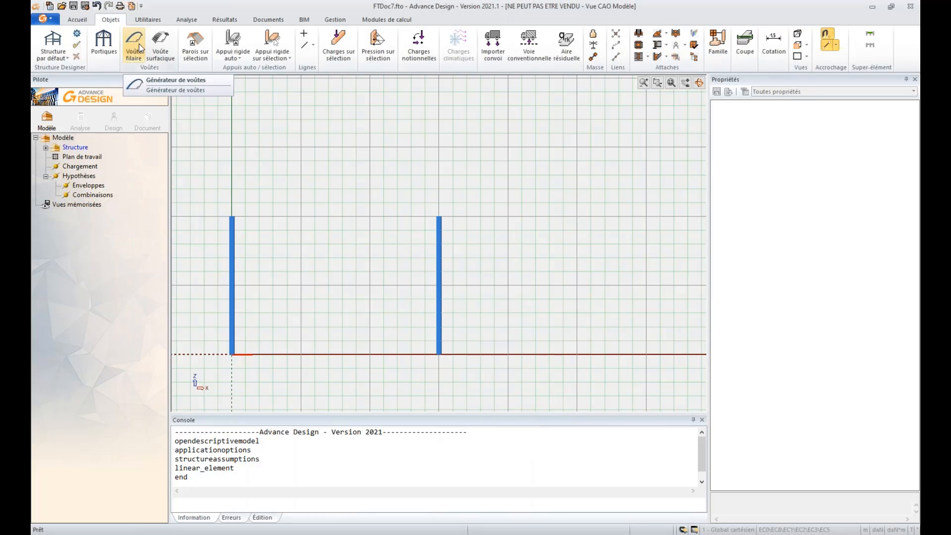
click(140, 48)
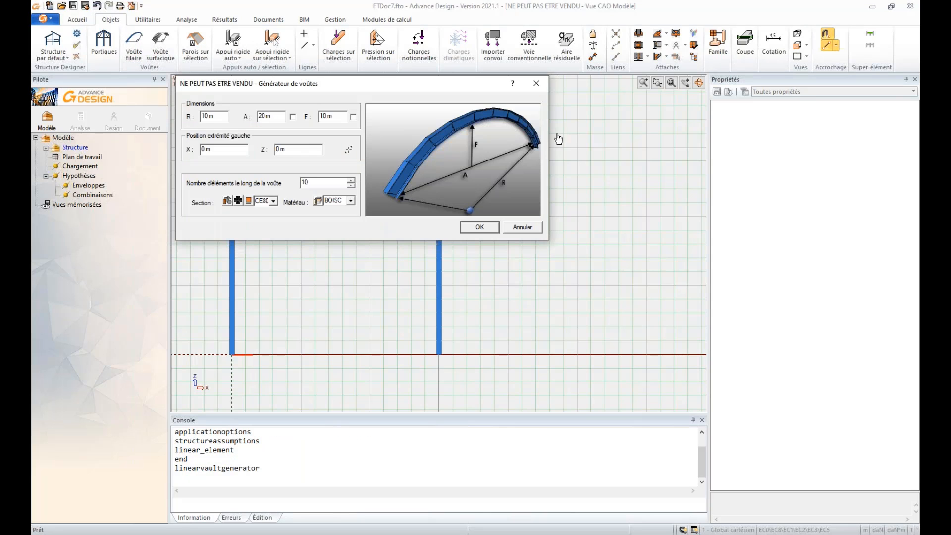
triple_click(258, 116)
text(15)
click(292, 117)
triple_click(338, 116)
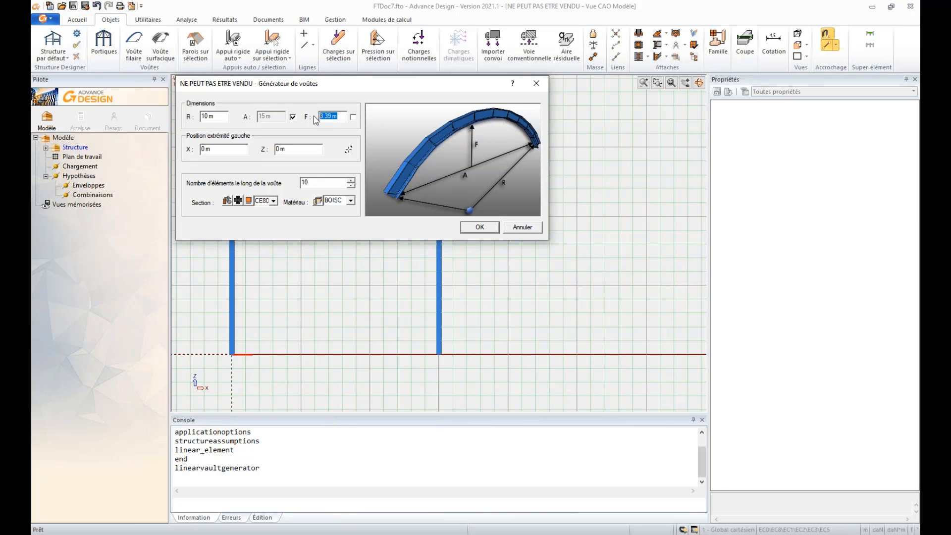
text(6.5)
click(353, 117)
click(352, 117)
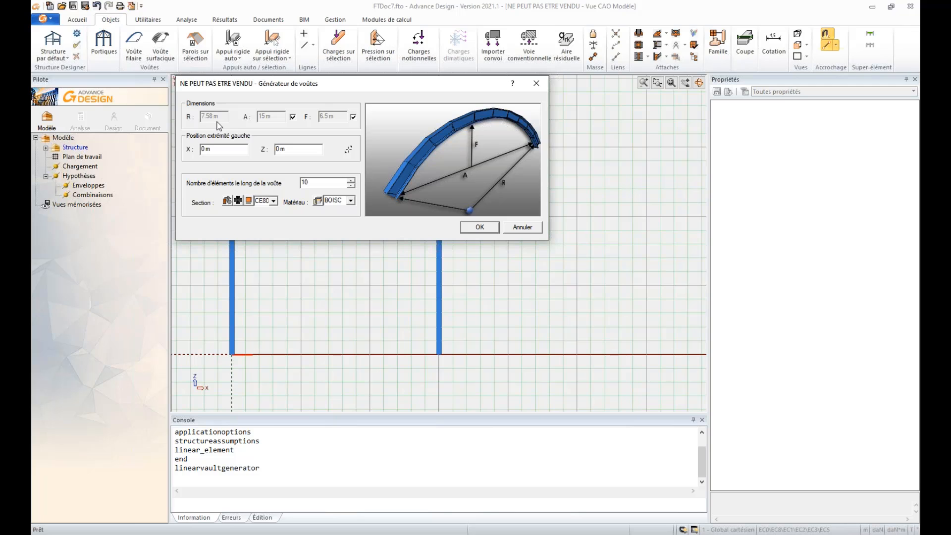
Generate the vault from the top of the left column, using section IPE400 and material S275.
click(348, 151)
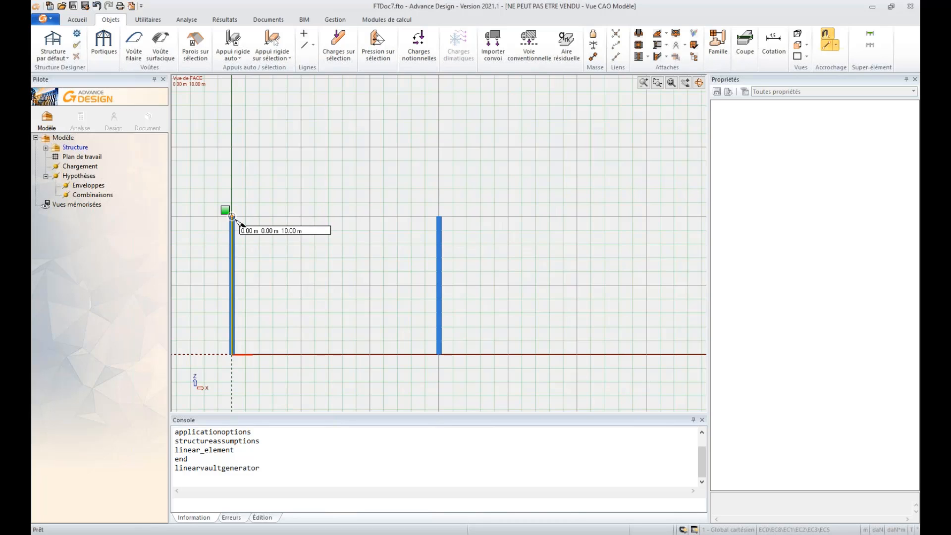
click(232, 216)
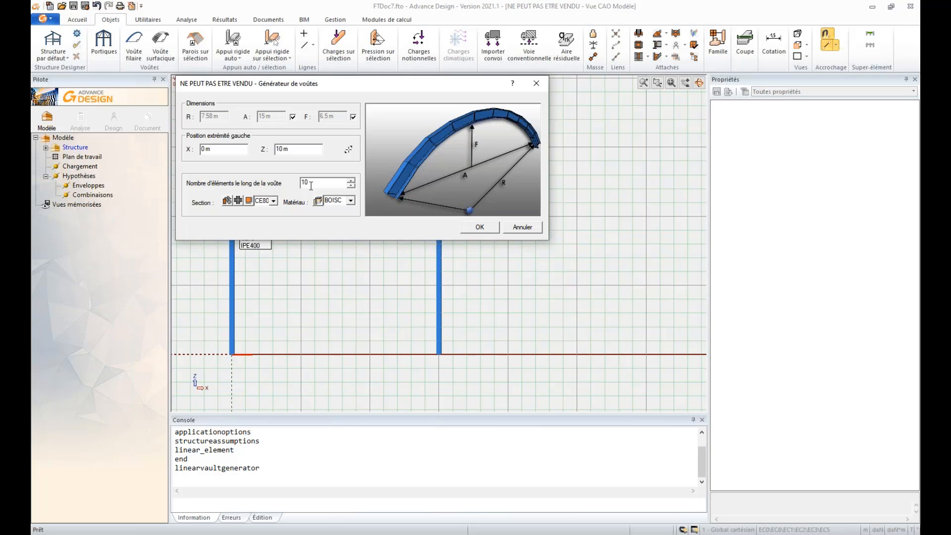
click(274, 201)
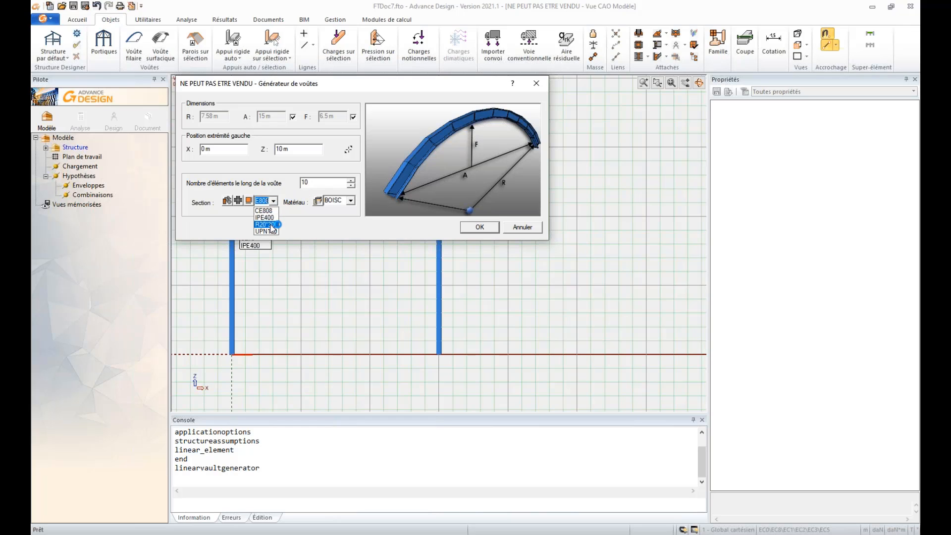
click(275, 218)
click(350, 200)
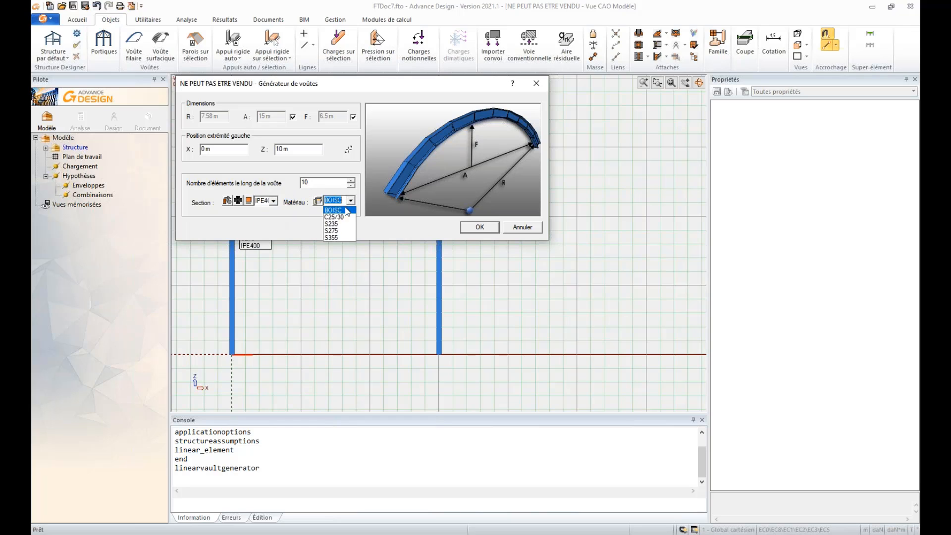
click(341, 231)
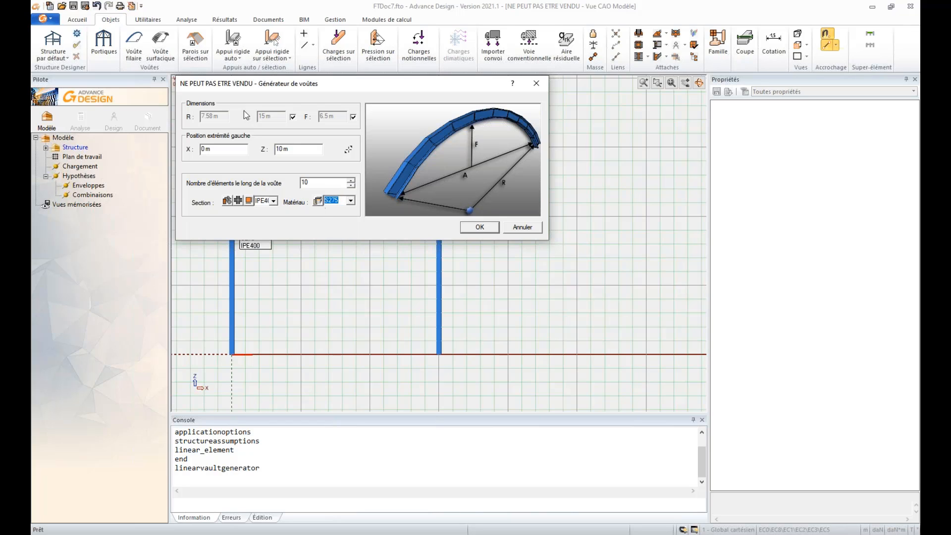
click(479, 227)
middle_drag(449, 241, 477, 240)
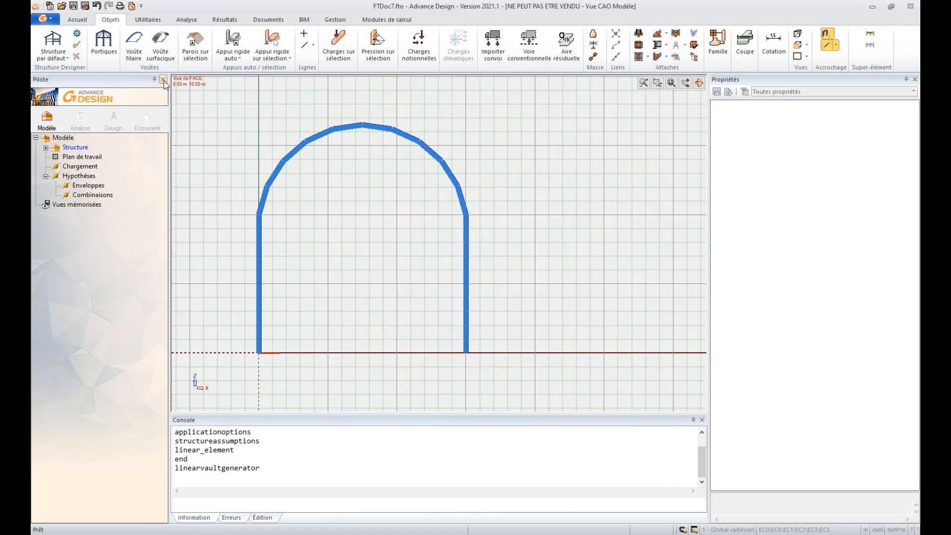
Place fully fixed (encastrement) rigid point supports at the column bases.
click(78, 20)
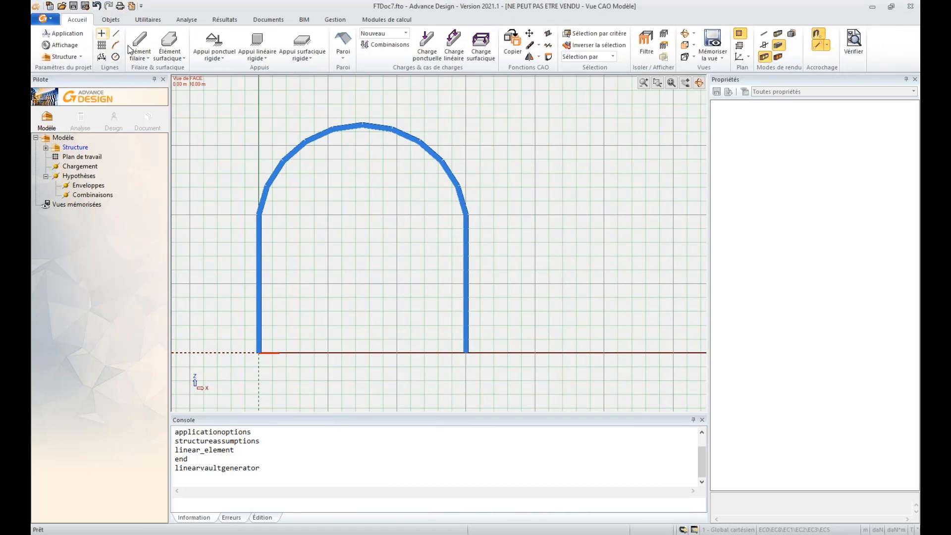
click(212, 40)
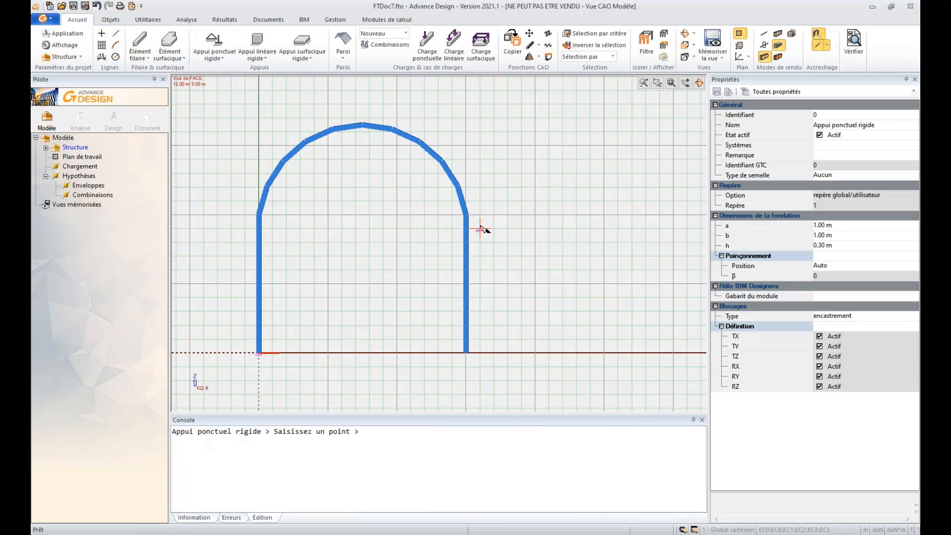
right_click(479, 228)
click(505, 243)
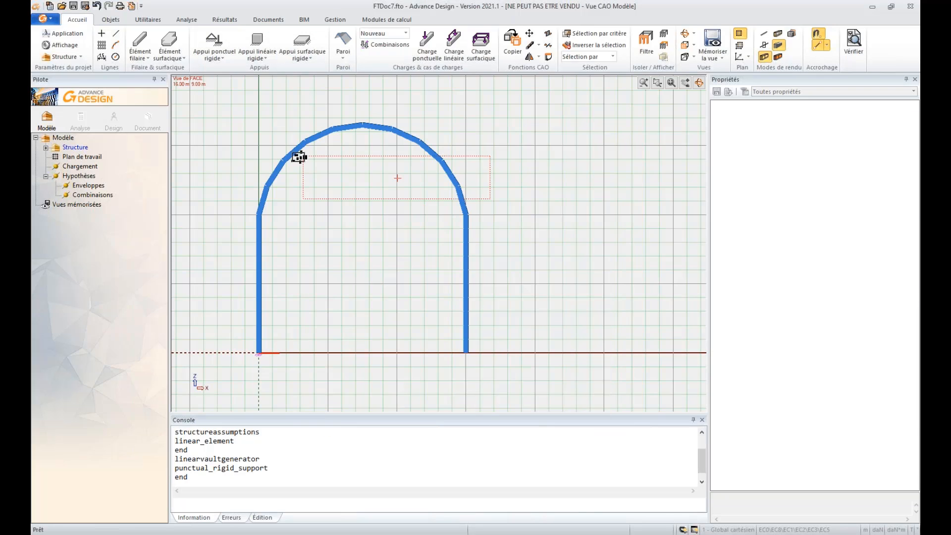
Select all the vault's linear elements and activate their Climatique 2D property.
drag(299, 157, 232, 119)
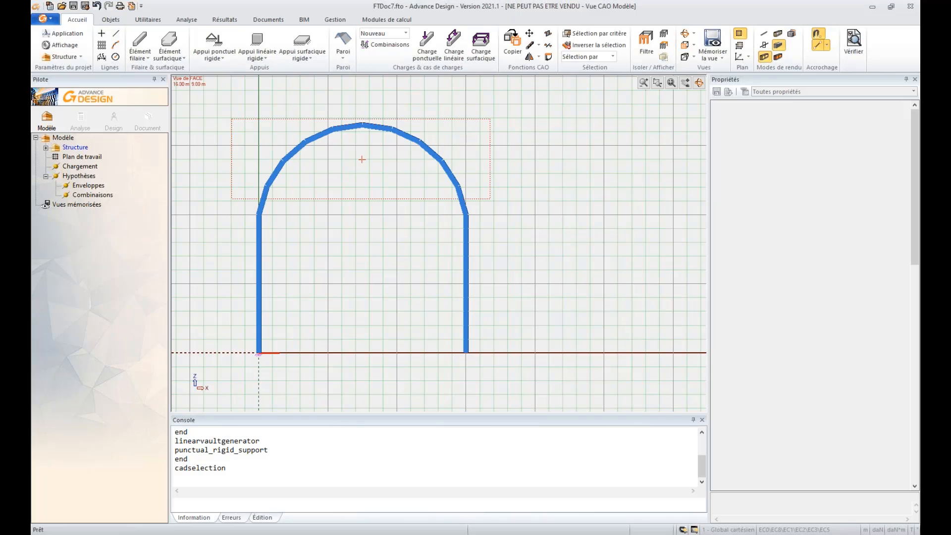
scroll(788, 292, down, 4)
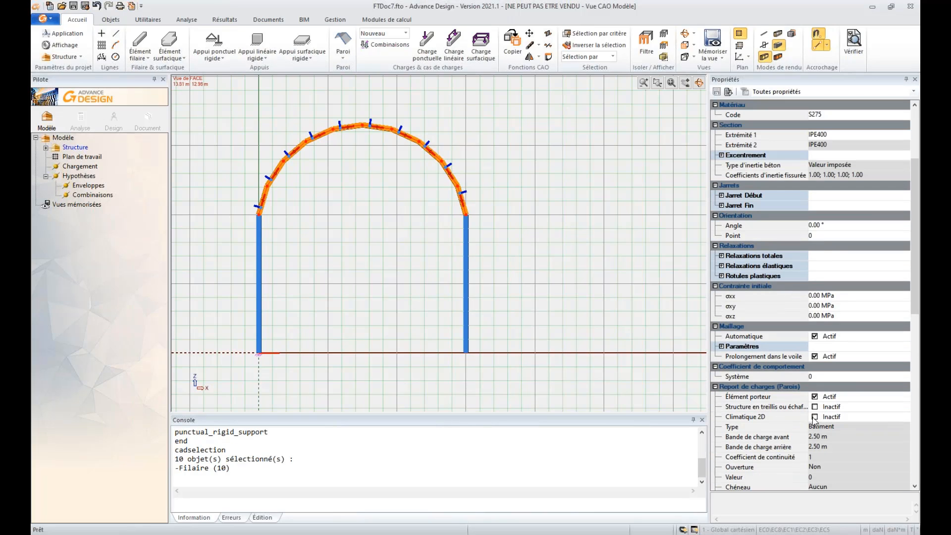
click(814, 417)
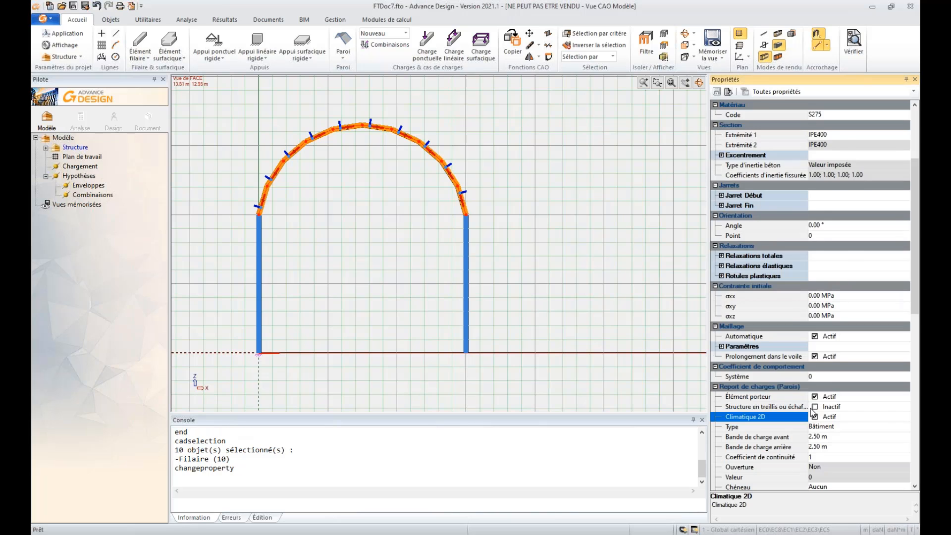
Set the load distribution type of the selected vault elements to Toiture en voûte.
scroll(813, 406, down, 1)
scroll(812, 396, down, 1)
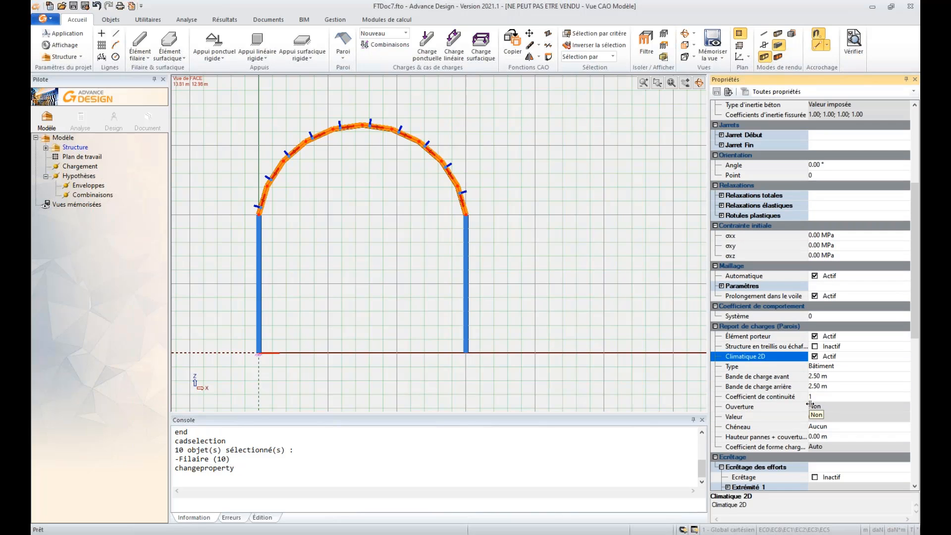
click(825, 369)
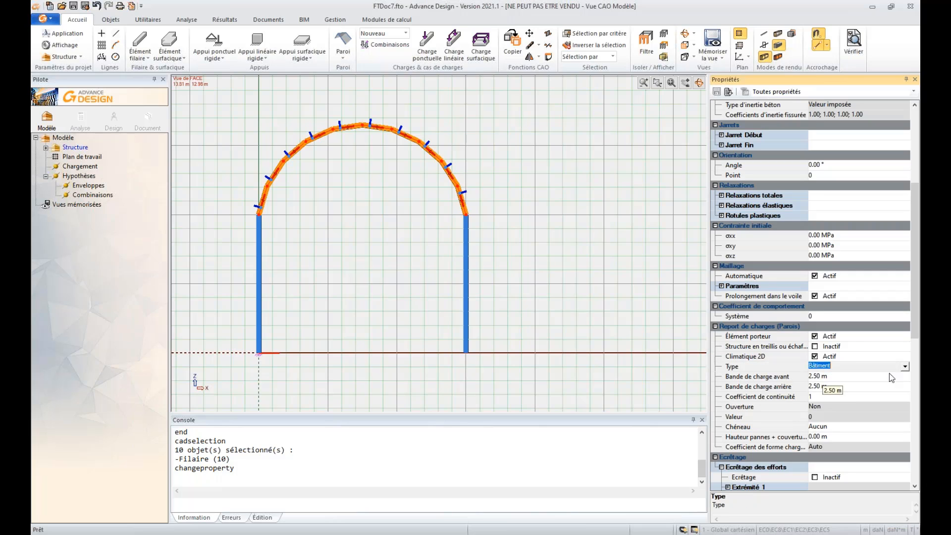
click(904, 366)
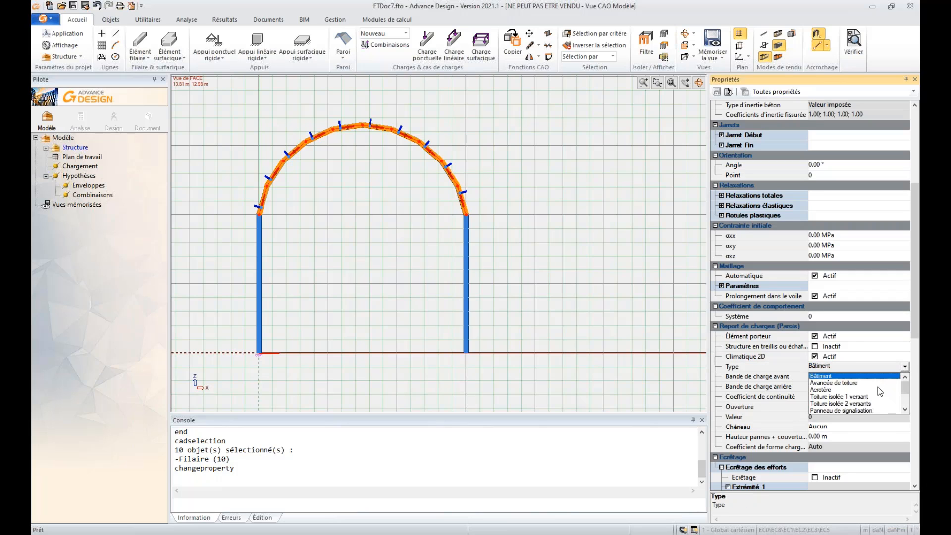
scroll(877, 387, down, 1)
scroll(877, 387, down, 3)
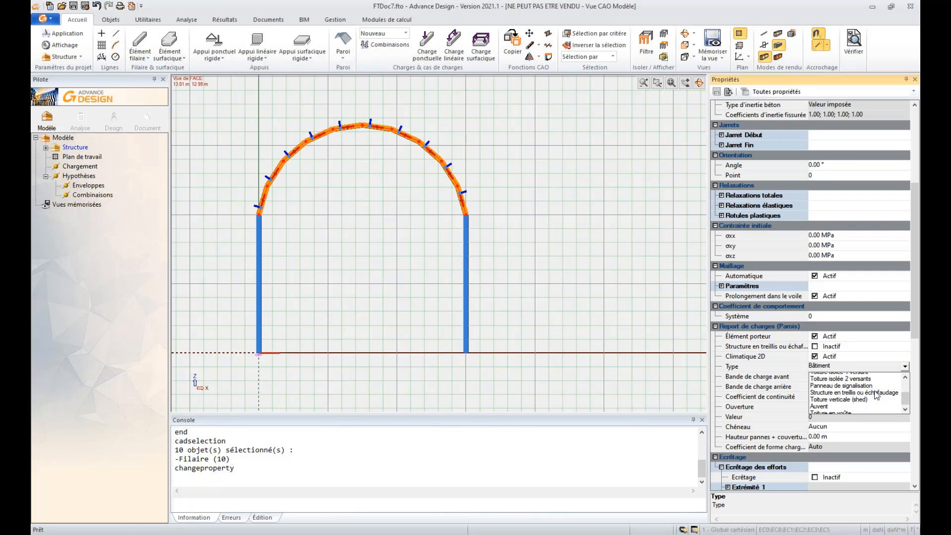
click(872, 409)
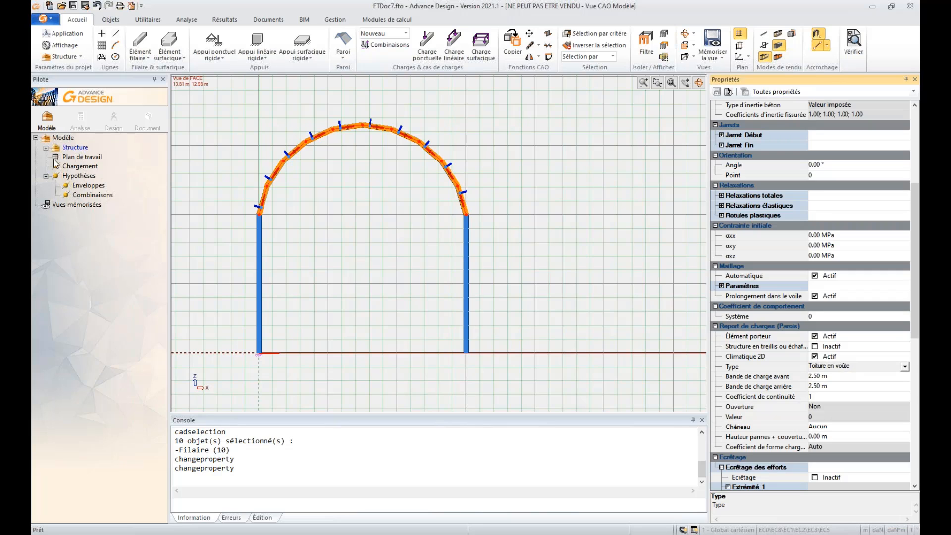
Create a Neiges EN 1991-1-3 NF snow load family in the model's loading.
click(79, 167)
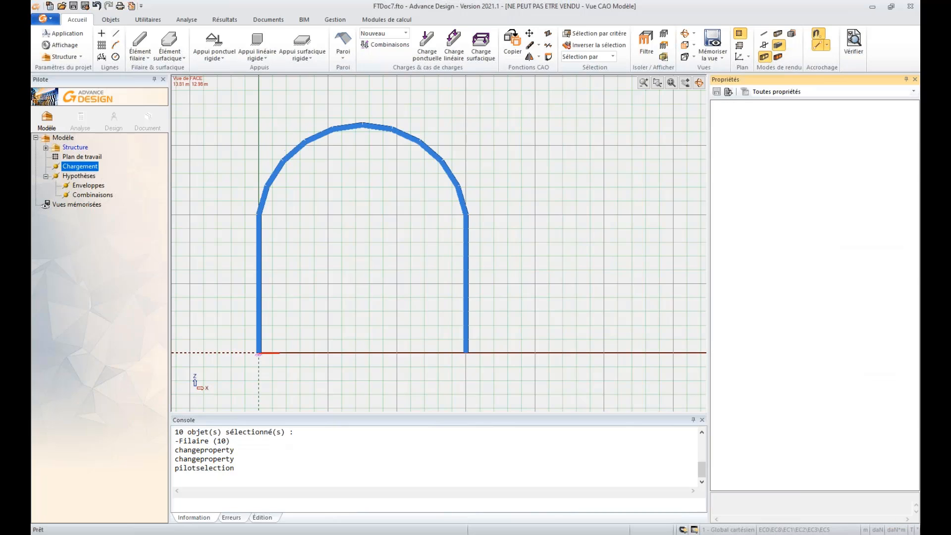
right_click(78, 166)
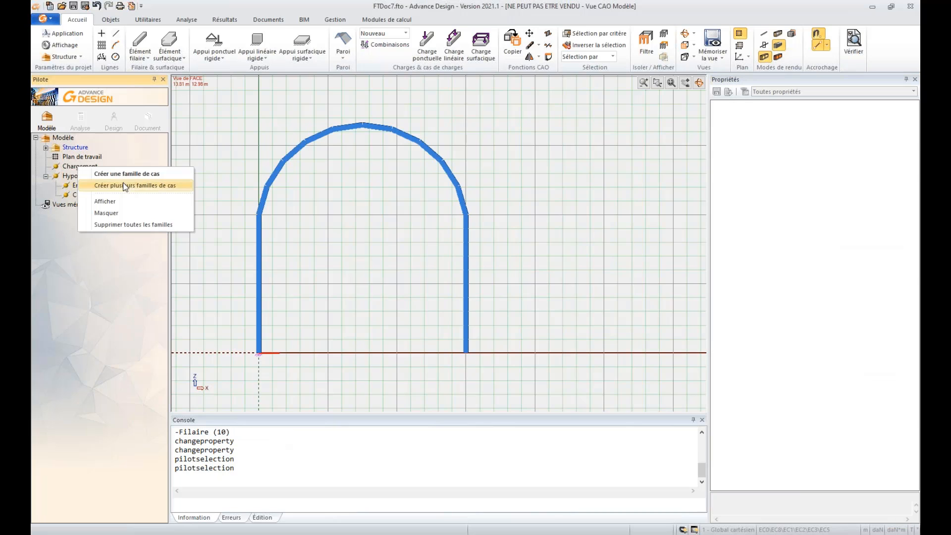
click(127, 172)
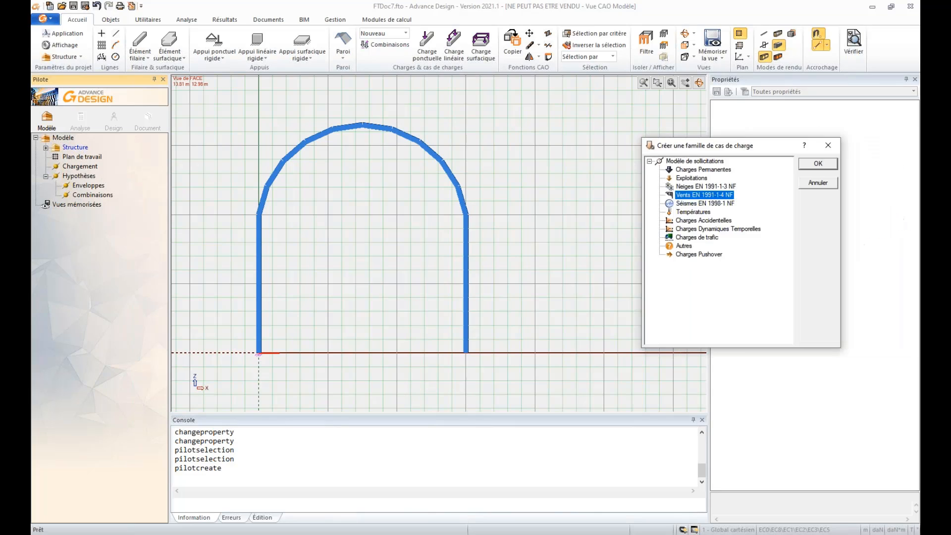
click(448, 183)
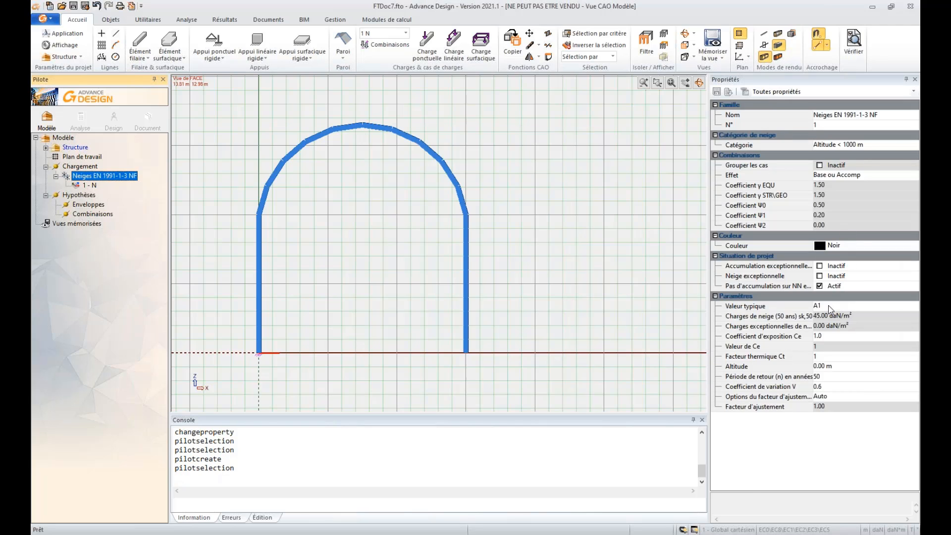
Set the snow family's region to A2 on the map of France and its altitude to 520 m.
click(830, 307)
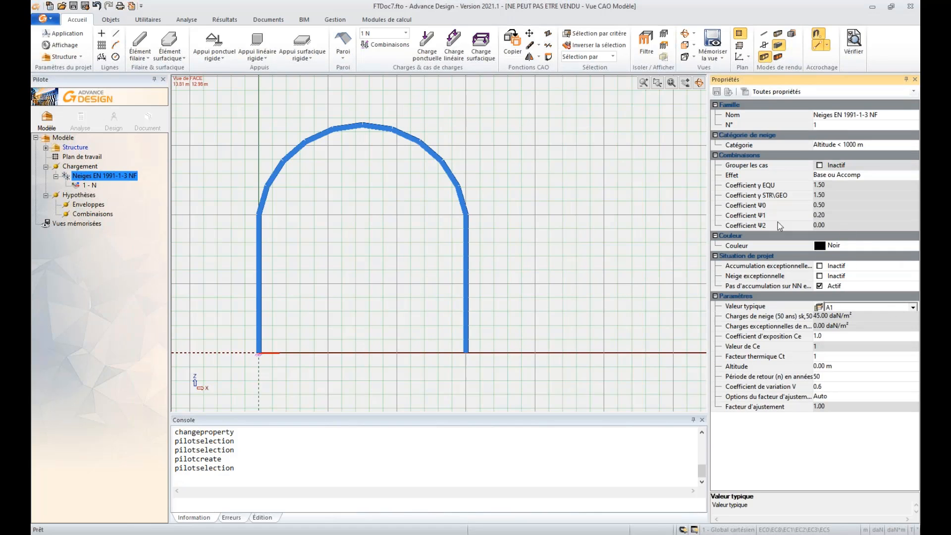
click(818, 307)
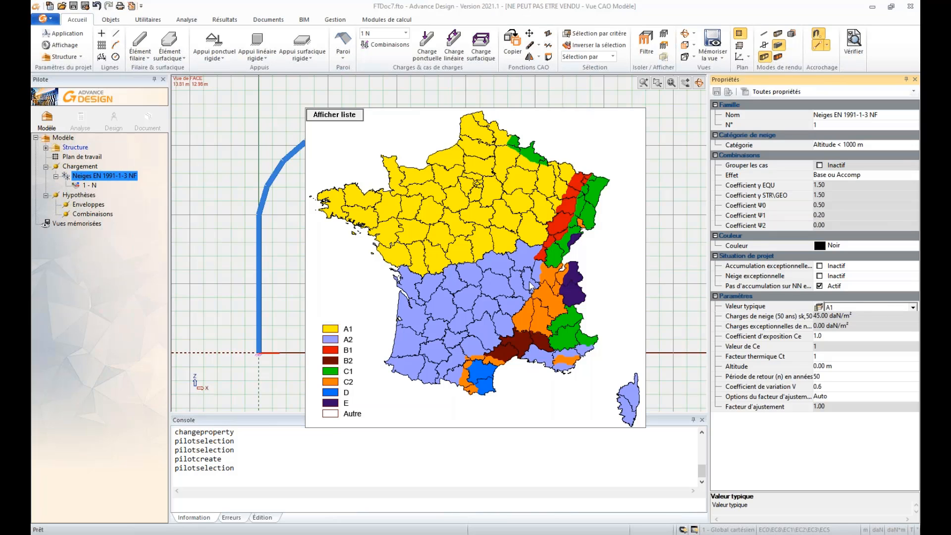
click(530, 282)
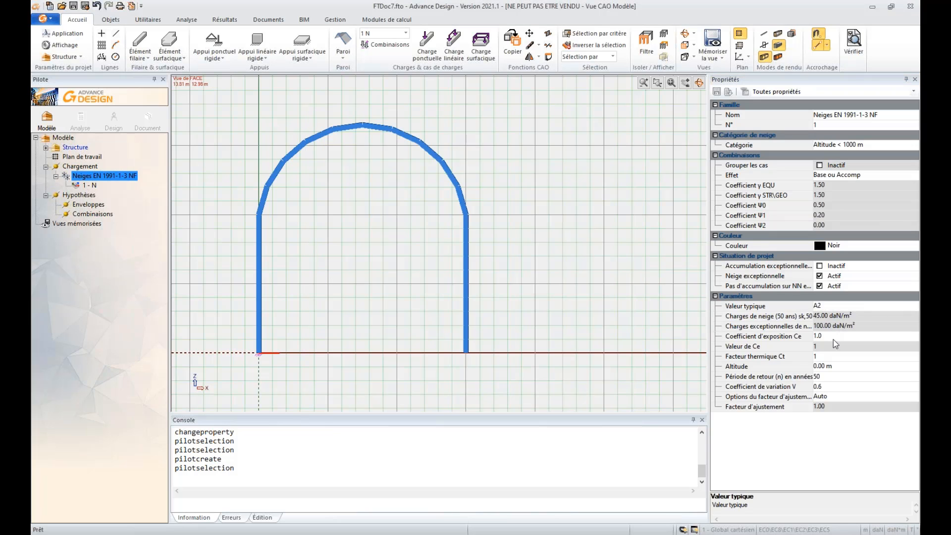
click(822, 366)
text(520)
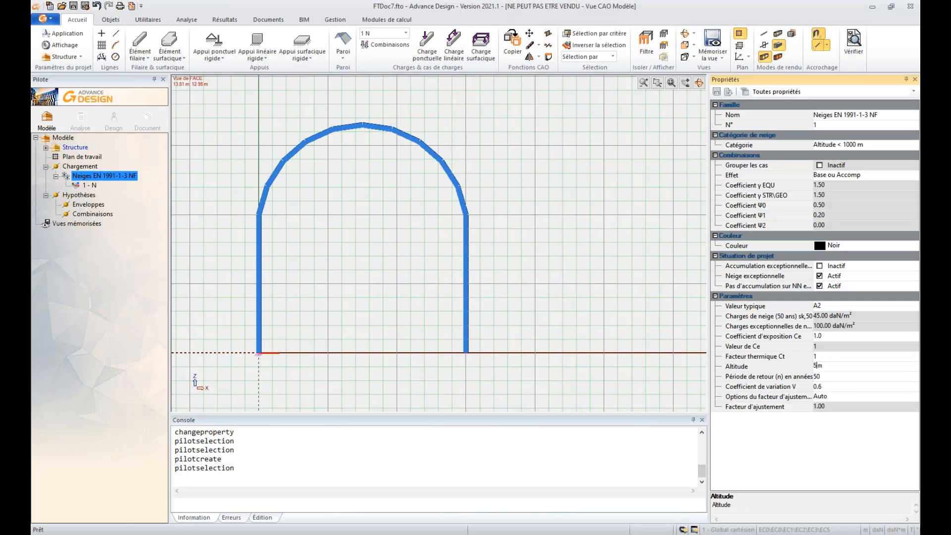
key(Return)
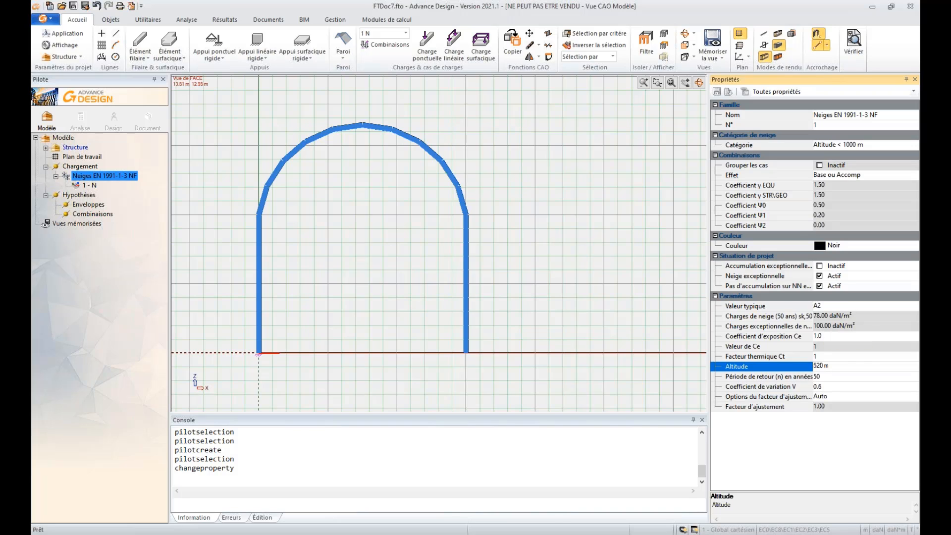
Automatically generate the snow loads for the family and auto-scale the load display.
click(127, 178)
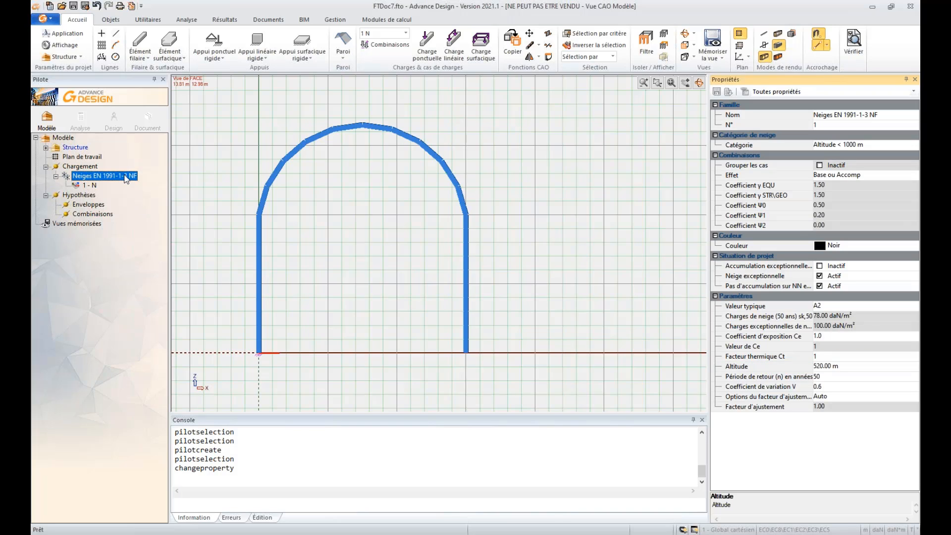
right_click(126, 179)
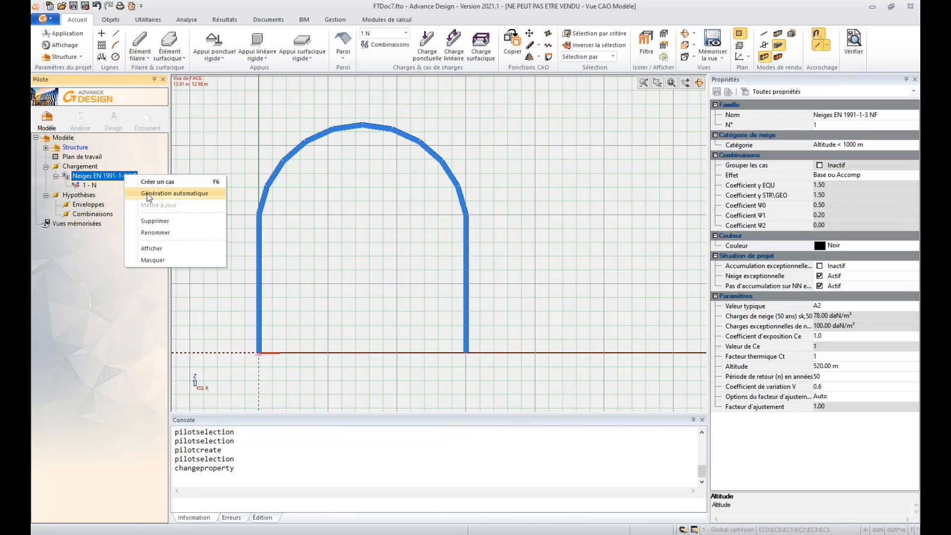
click(149, 193)
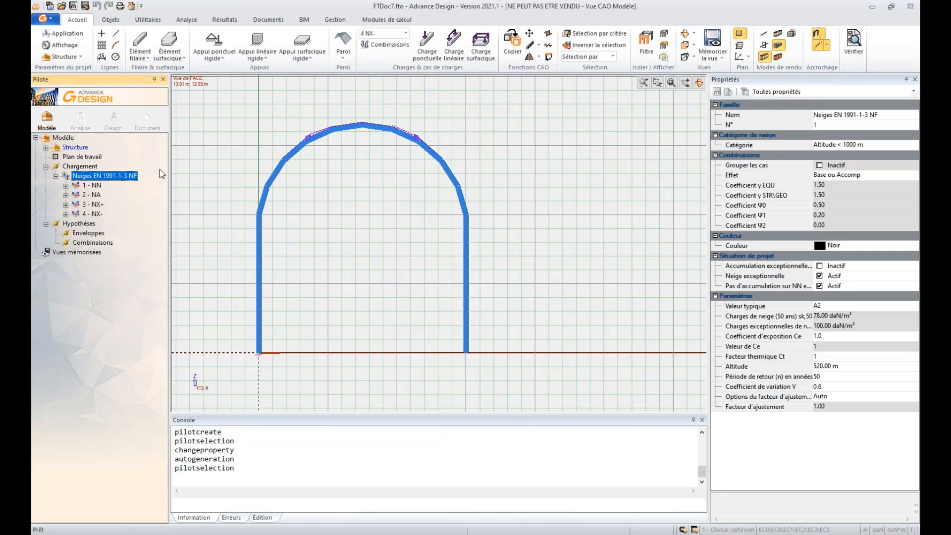
right_click(174, 162)
click(247, 386)
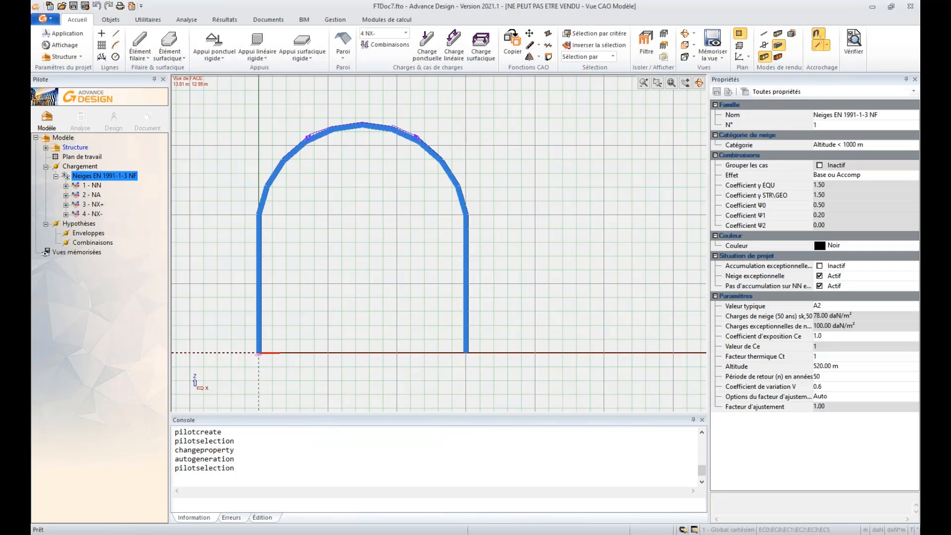
Isolate the normal snow load case NN and hide the work plane grid.
click(94, 186)
right_click(91, 186)
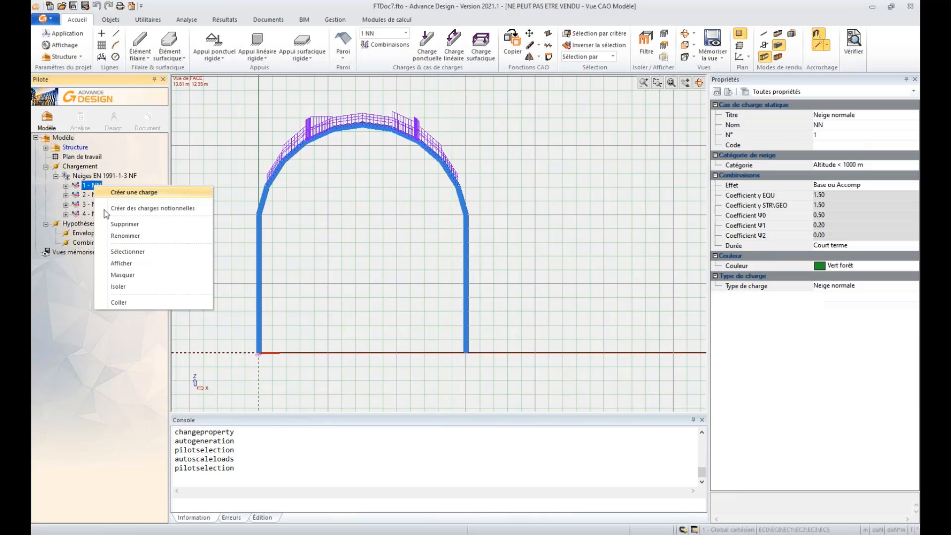
click(115, 287)
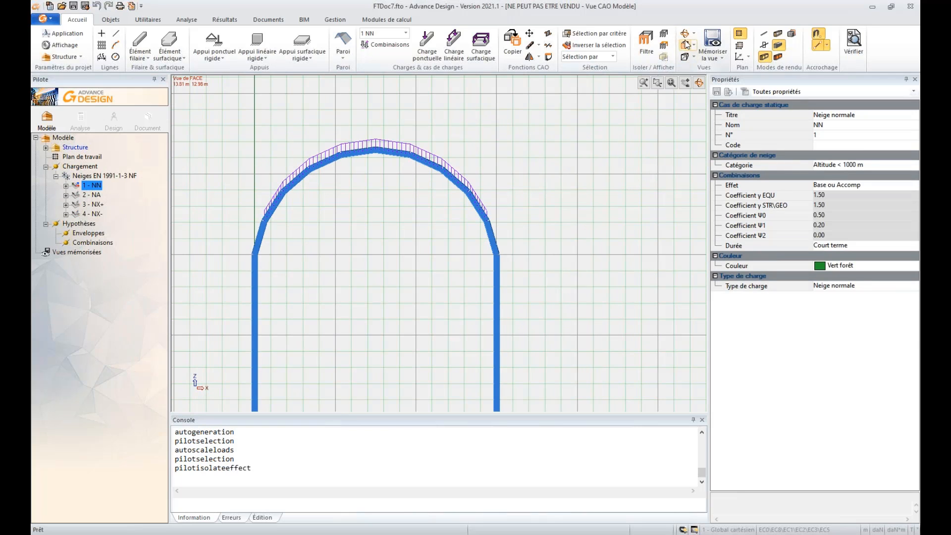
click(736, 37)
right_click(546, 185)
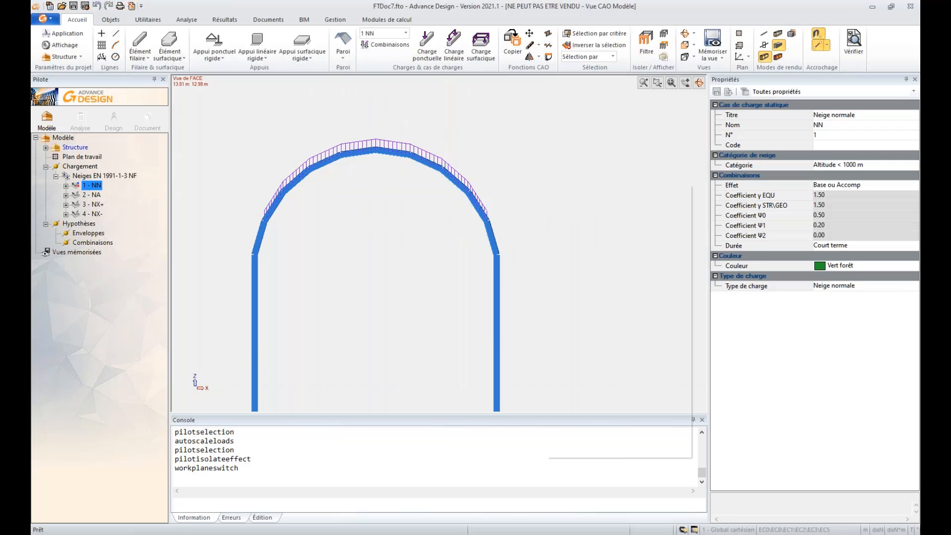
click(563, 174)
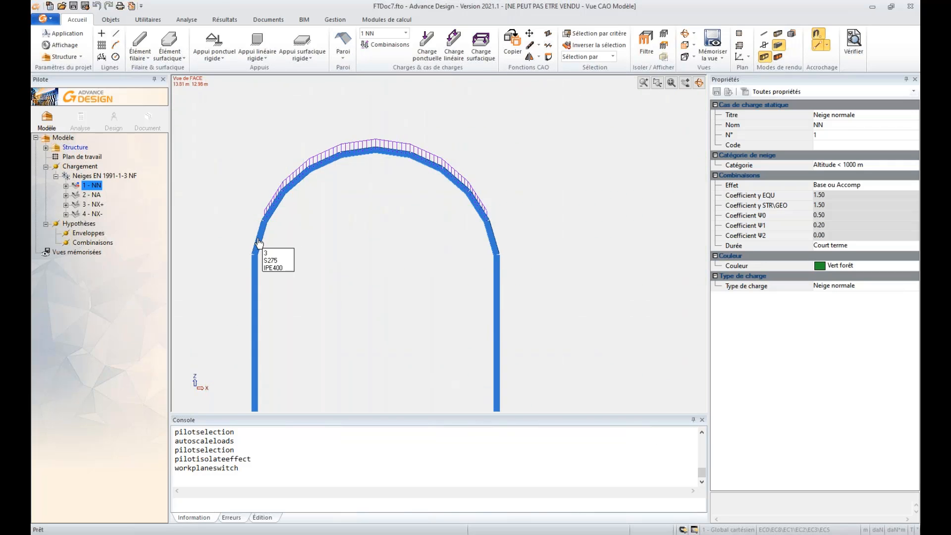
Check the lowest left vault segment, clear the selection and display the frame in axes rendering mode.
click(258, 243)
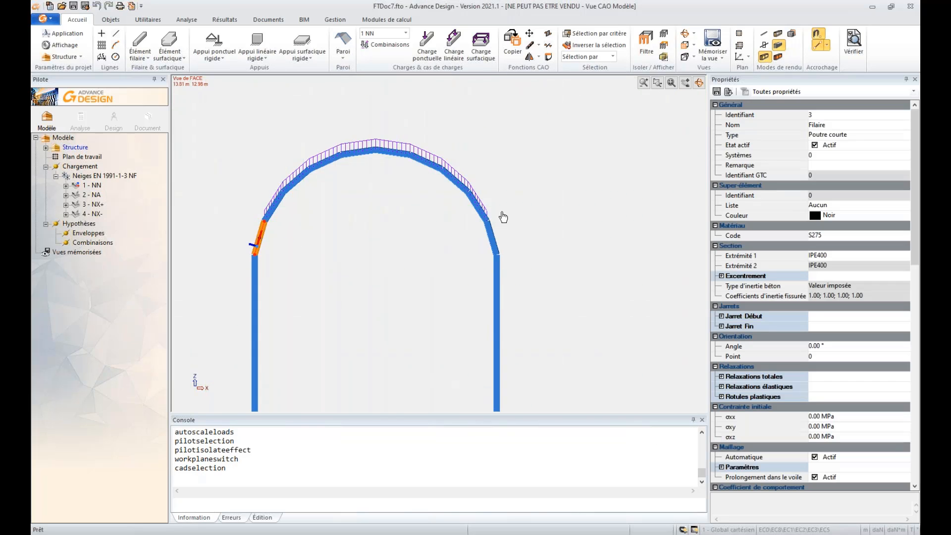
key(Escape)
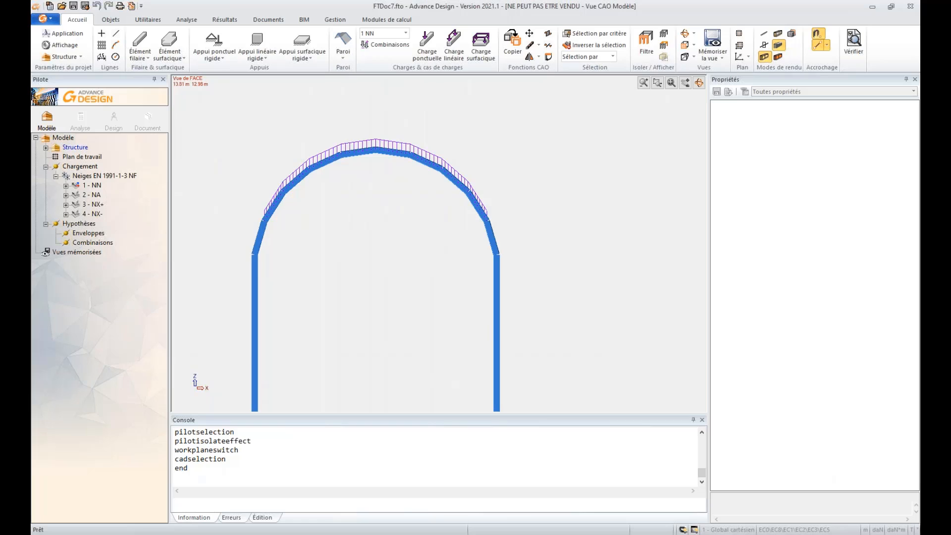
click(763, 35)
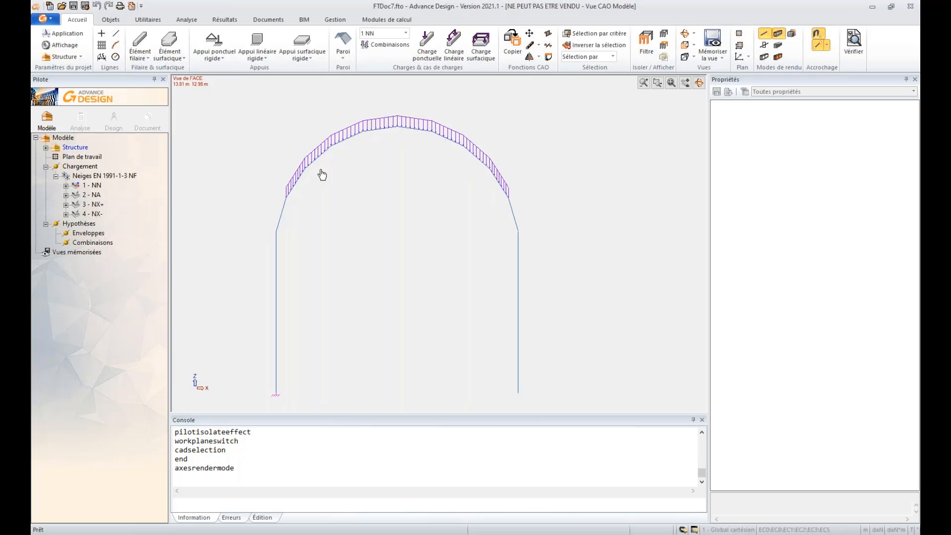
Measure the angle between the lowest left vault segment and the horizontal line joining the column tops.
key(alt+a)
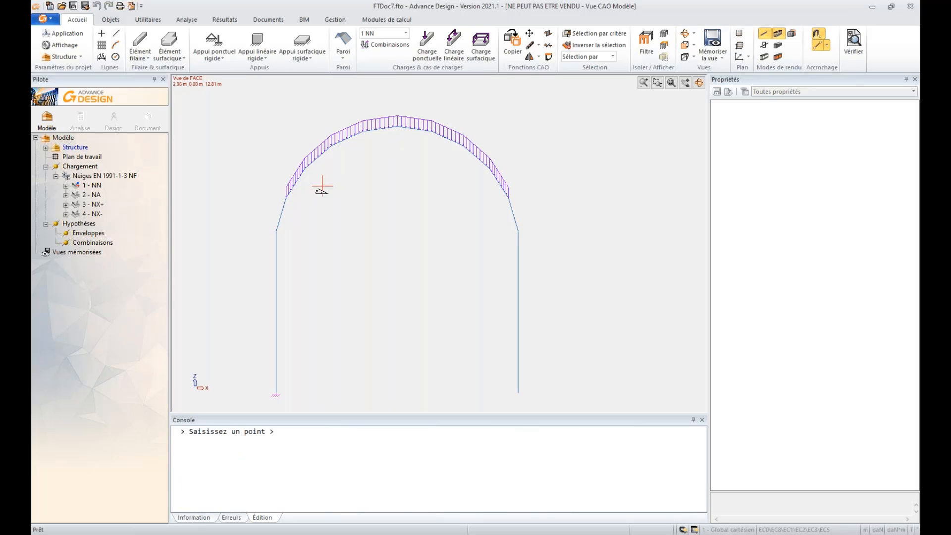
click(286, 194)
click(275, 232)
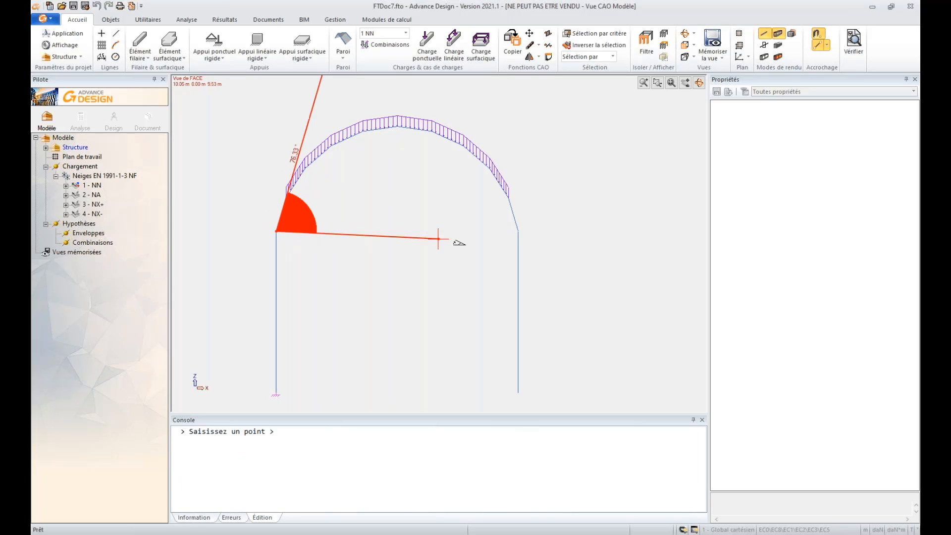
click(519, 231)
middle_drag(423, 167, 448, 178)
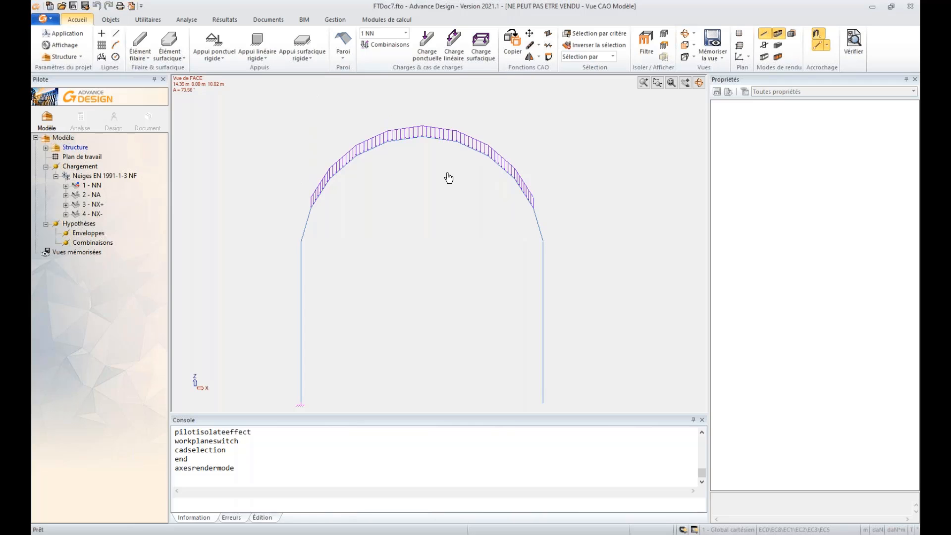
Annotate surface loads with the attribute Intensité (résultante) in the display settings.
key(alt+x)
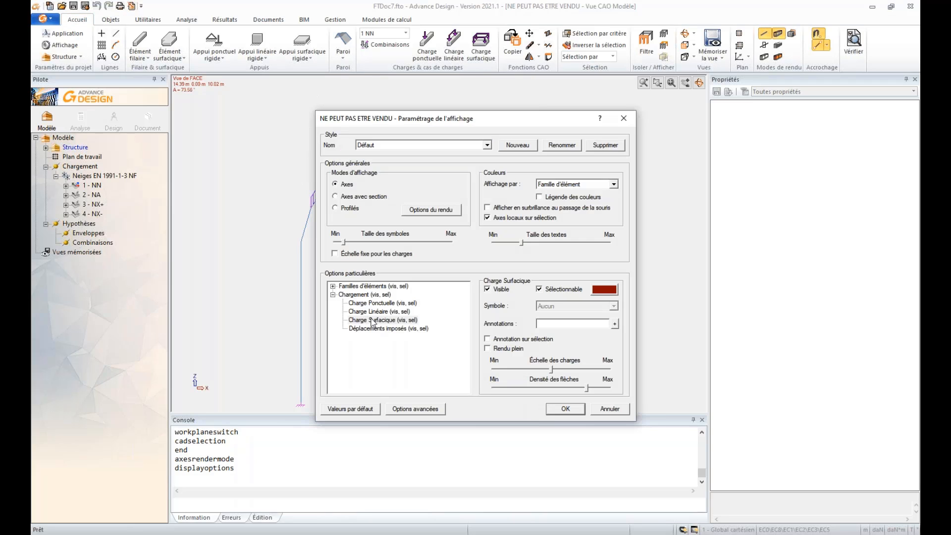
click(383, 320)
click(614, 324)
click(396, 289)
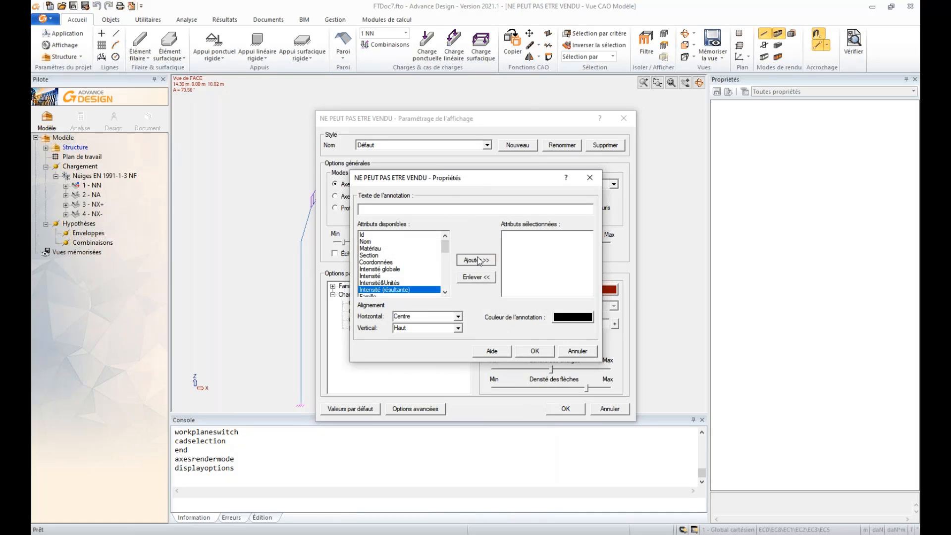
click(477, 260)
click(535, 351)
click(535, 351)
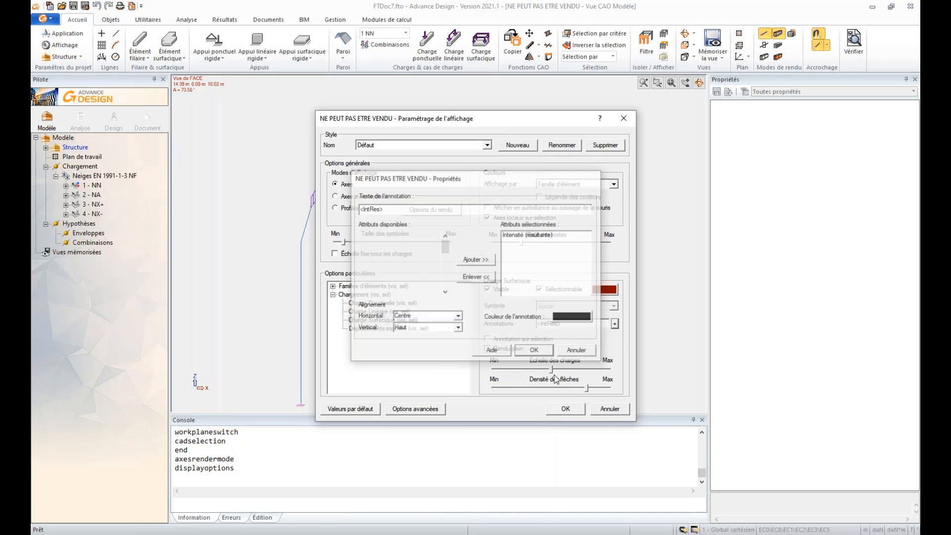
Recheck the surface load annotation and increase the text size in the display settings.
key(alt+x)
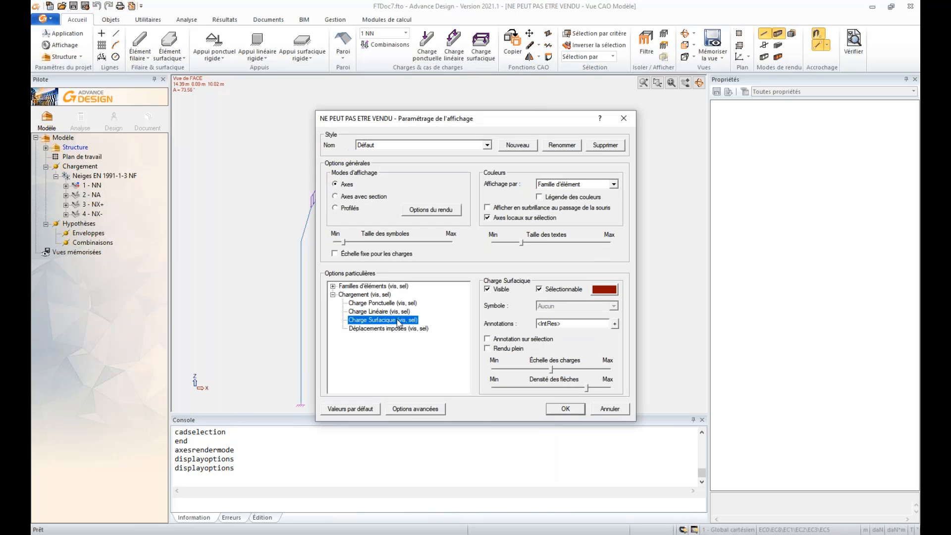
click(614, 324)
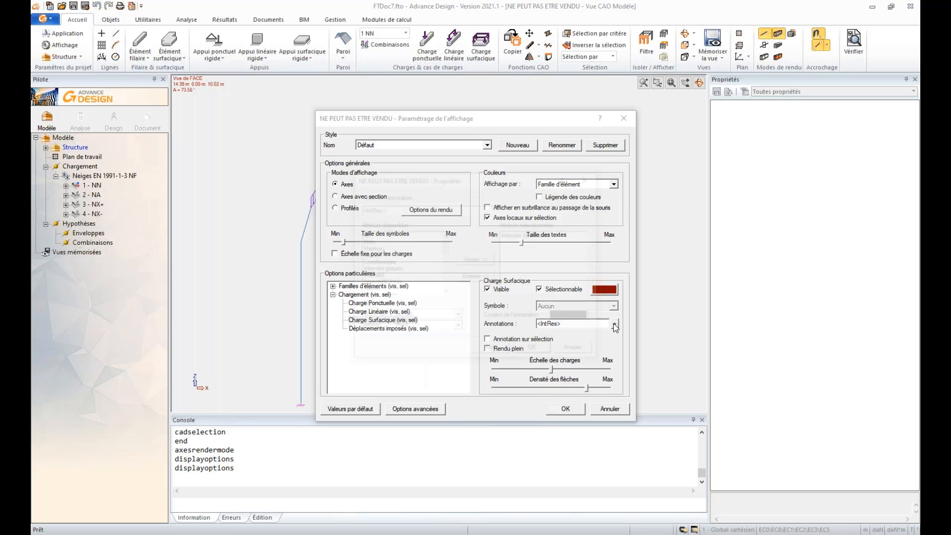
click(541, 354)
click(548, 243)
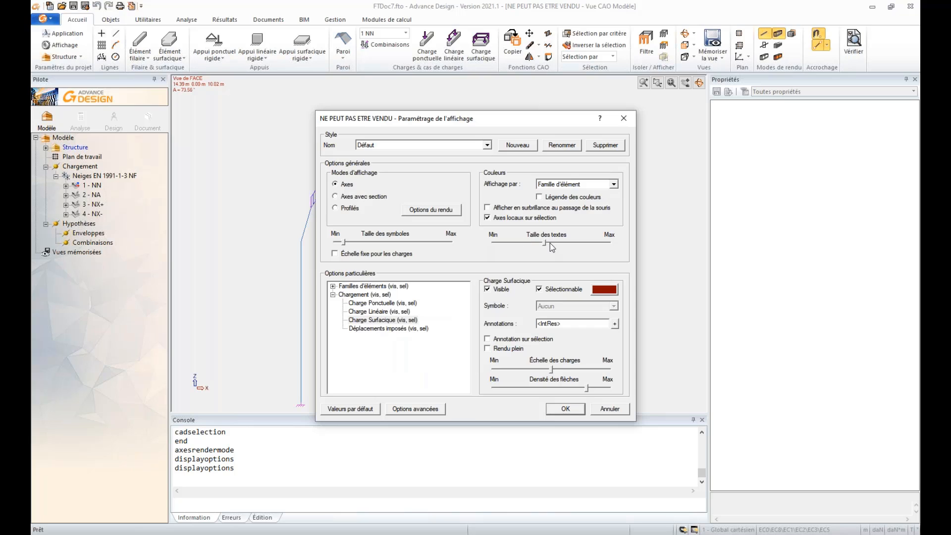
click(563, 407)
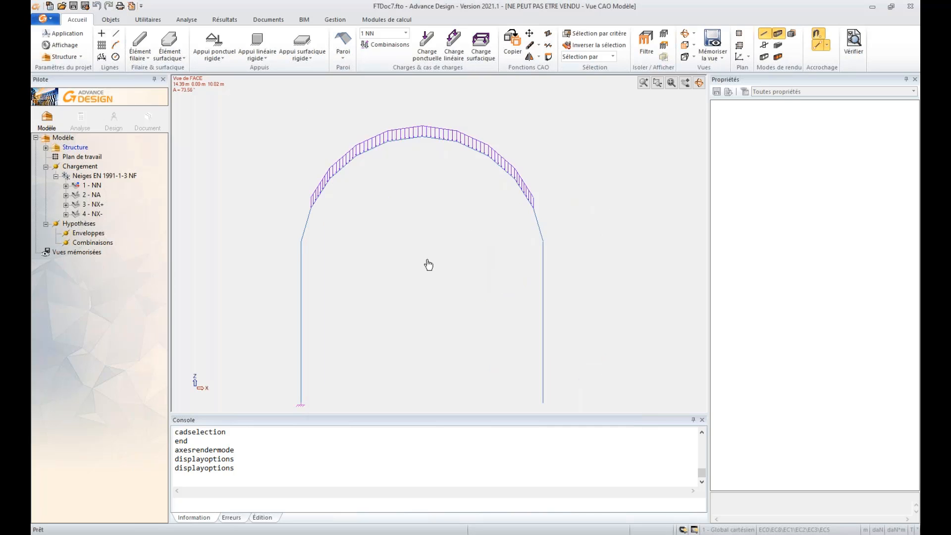
Expand load case NN and set the surface load annotation to Intensité&Unités in the display settings.
click(72, 186)
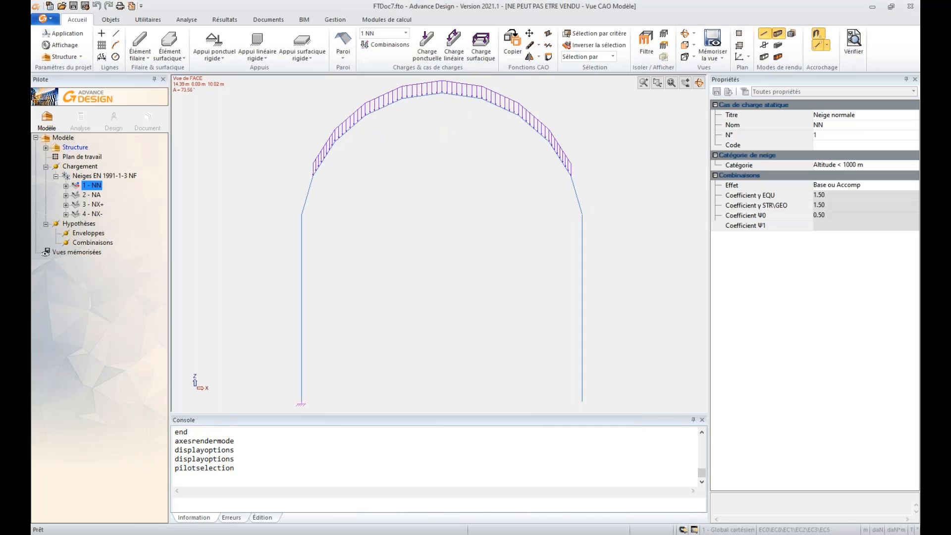
key(alt+x)
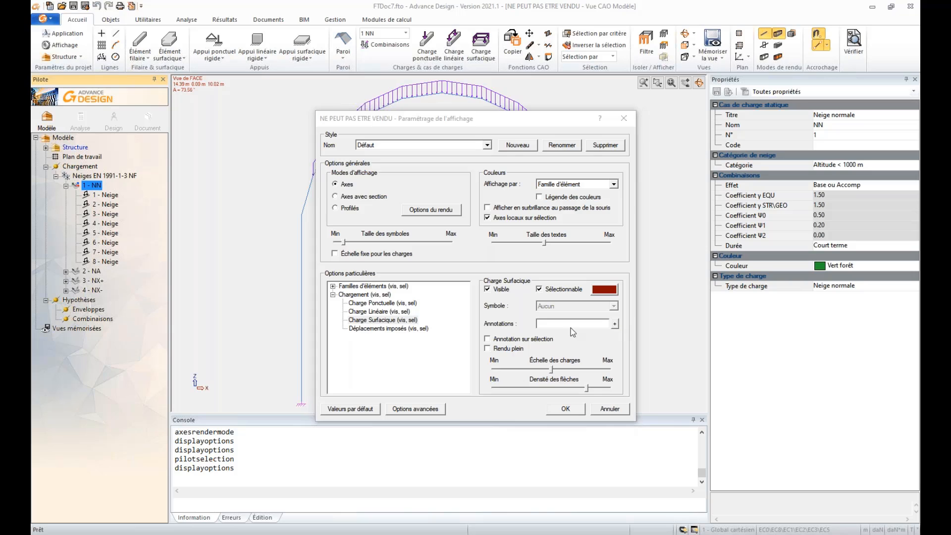
click(615, 325)
click(426, 283)
click(477, 260)
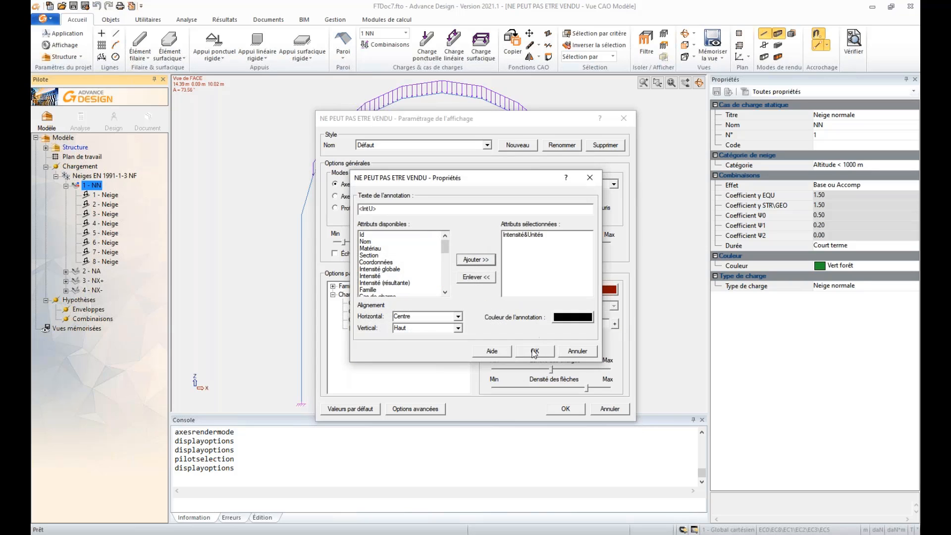
click(535, 350)
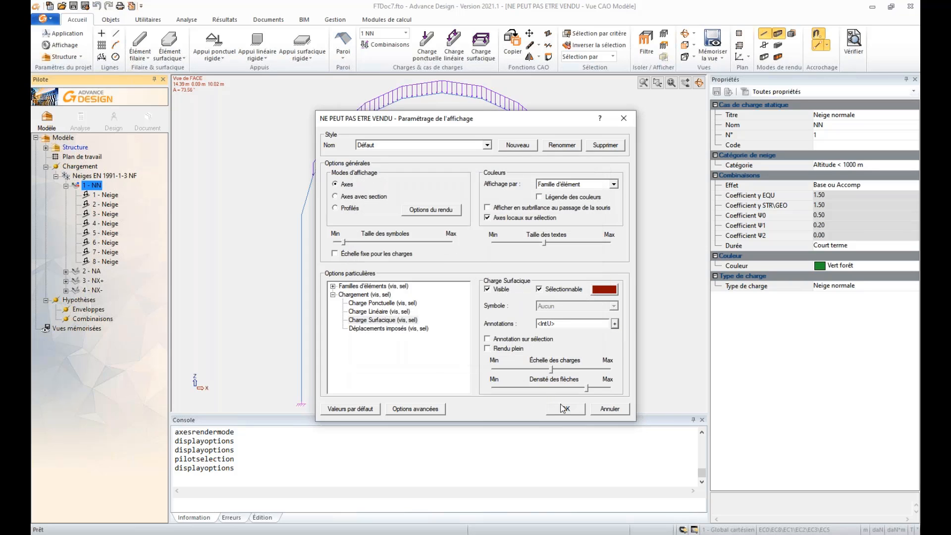
click(564, 409)
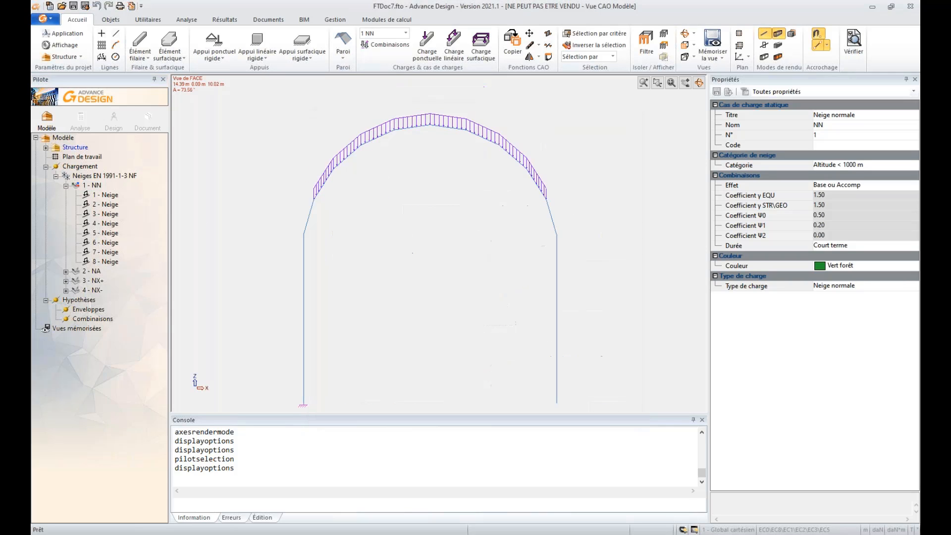
Inspect the properties of load 1 - Neige, its case NN and the snow family Neiges EN 1991-1-3 NF.
click(112, 196)
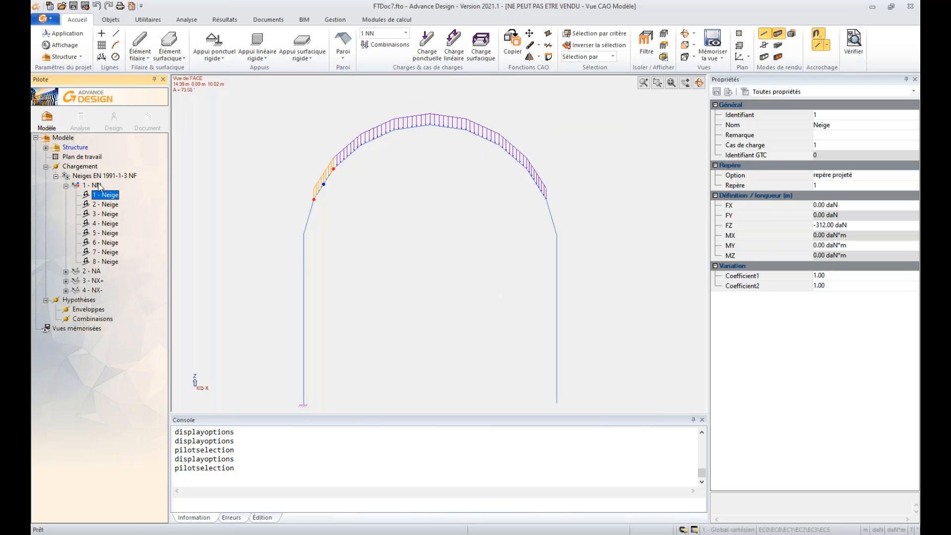
click(93, 186)
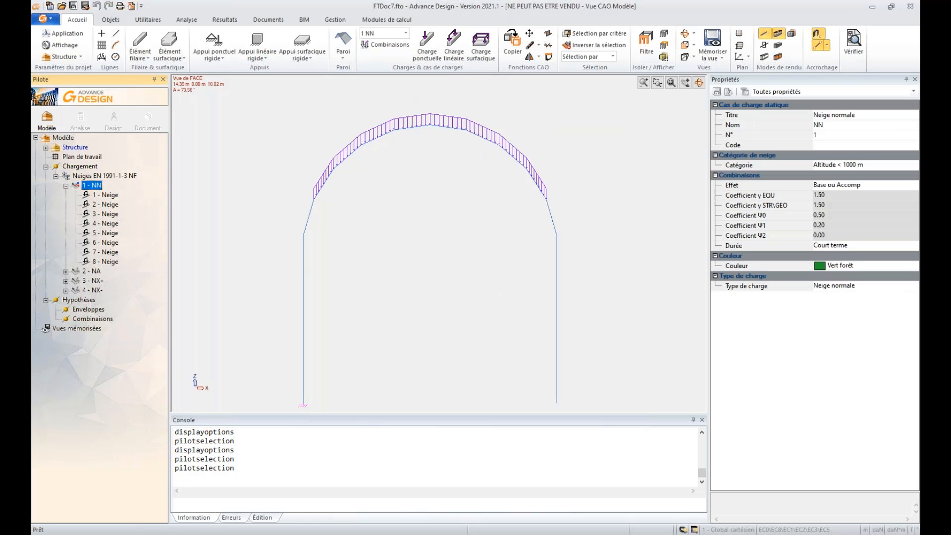
click(104, 195)
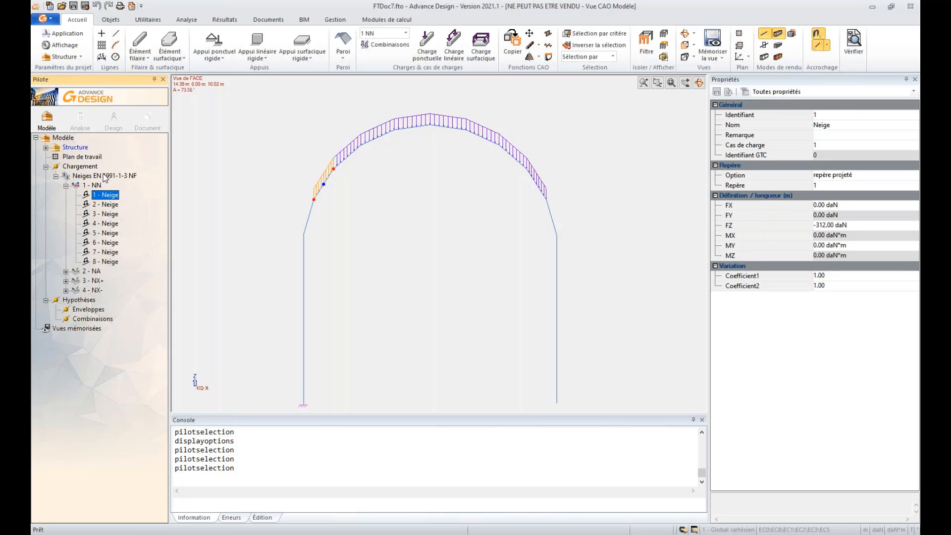
key(Escape)
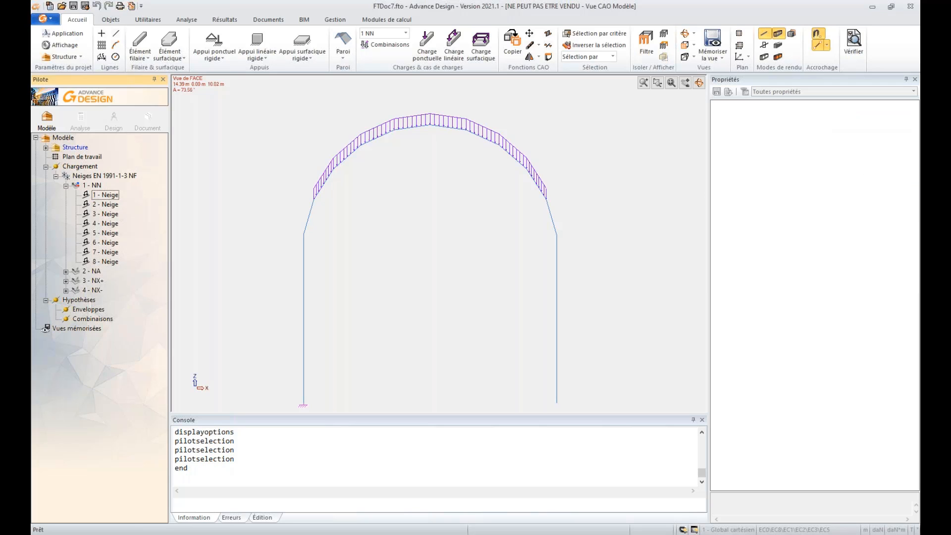
click(105, 176)
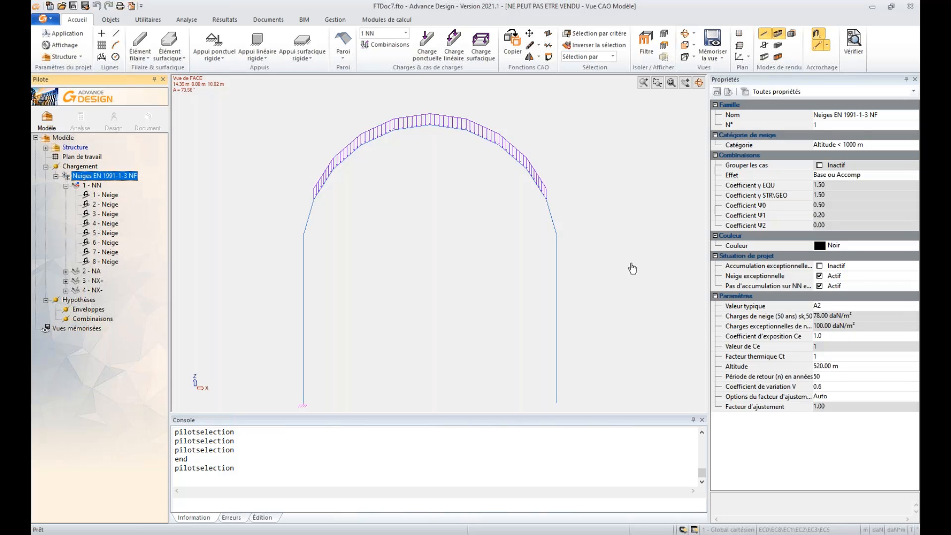
Open the project voute 2d.fto from Documents Professionnels on drive F:, without saving the changes to FTDoc7.fto.
click(62, 7)
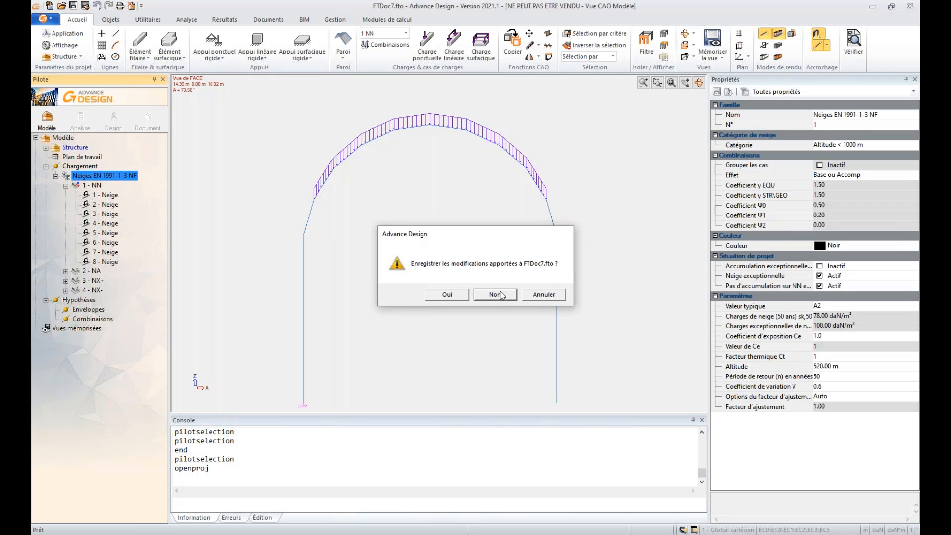
click(495, 294)
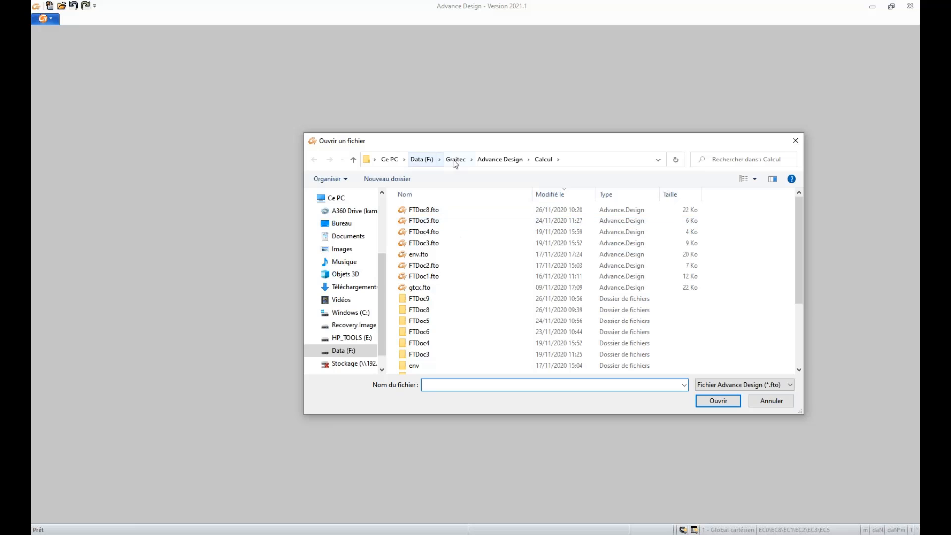
click(422, 159)
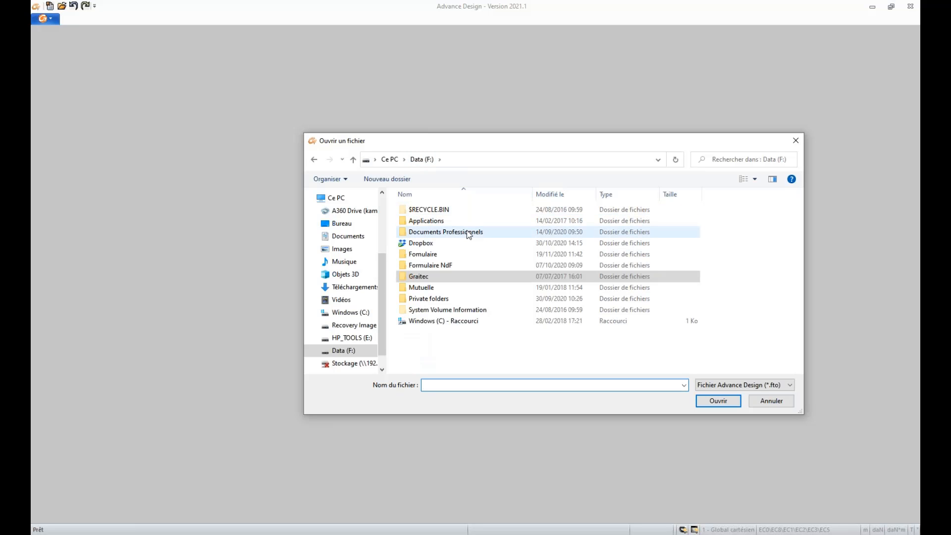
click(467, 232)
drag(505, 141, 920, 141)
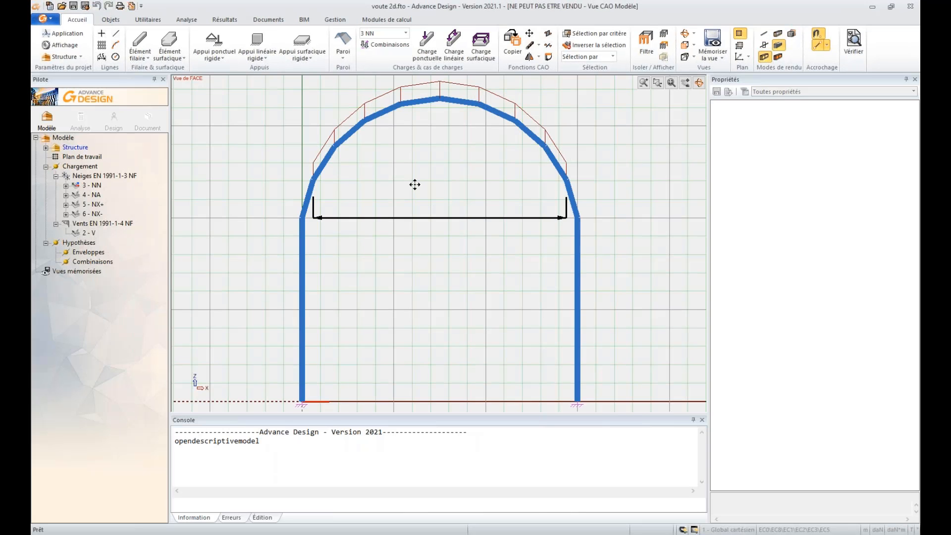
Hide the work plane grid and measure the span between the two column bases.
click(738, 35)
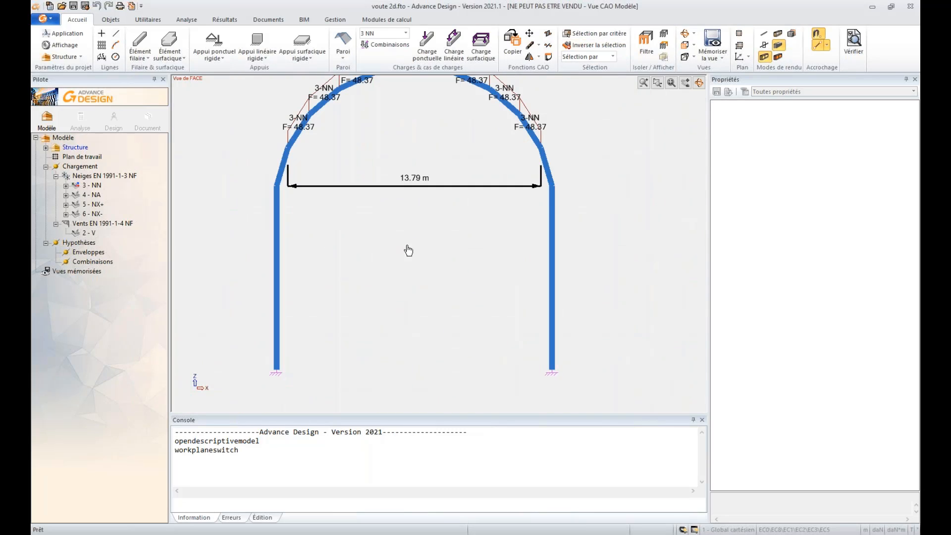
click(276, 369)
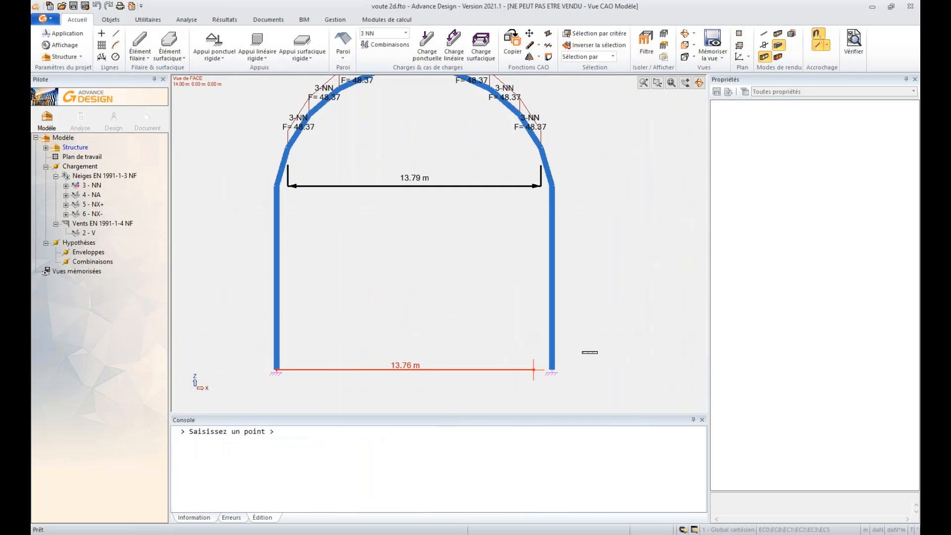
click(549, 368)
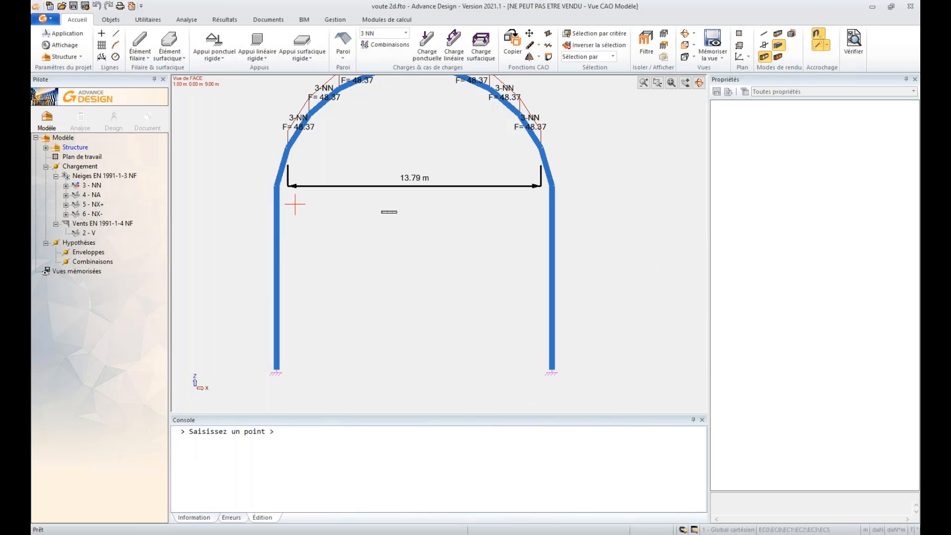
Redisplay the work plane grid and measure the vault's rise from its crown down to the column-top level.
scroll(413, 130, up, 2)
click(418, 123)
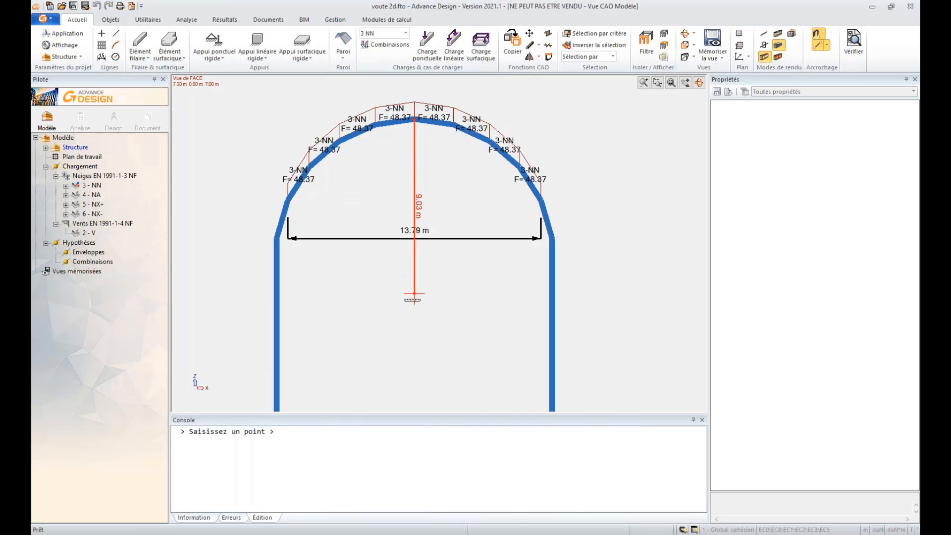
scroll(409, 218, down, 4)
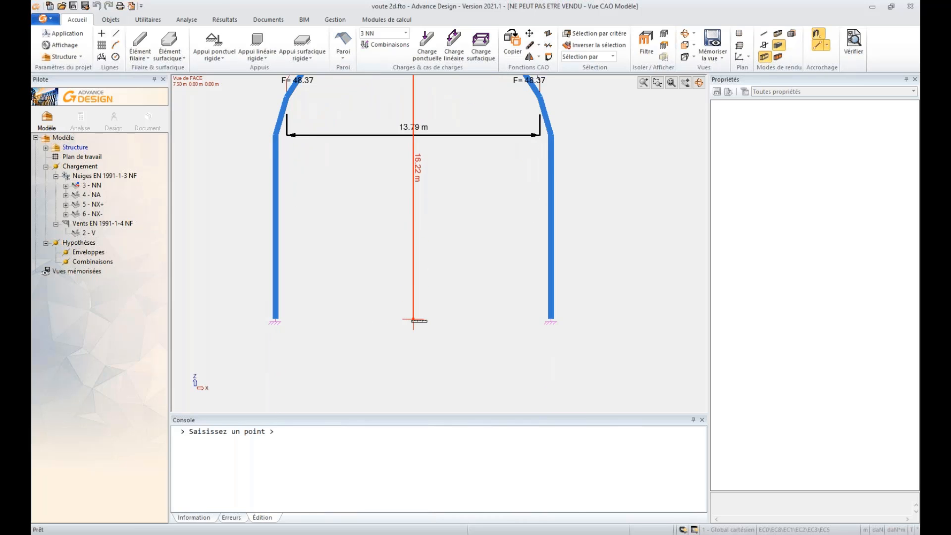
click(737, 39)
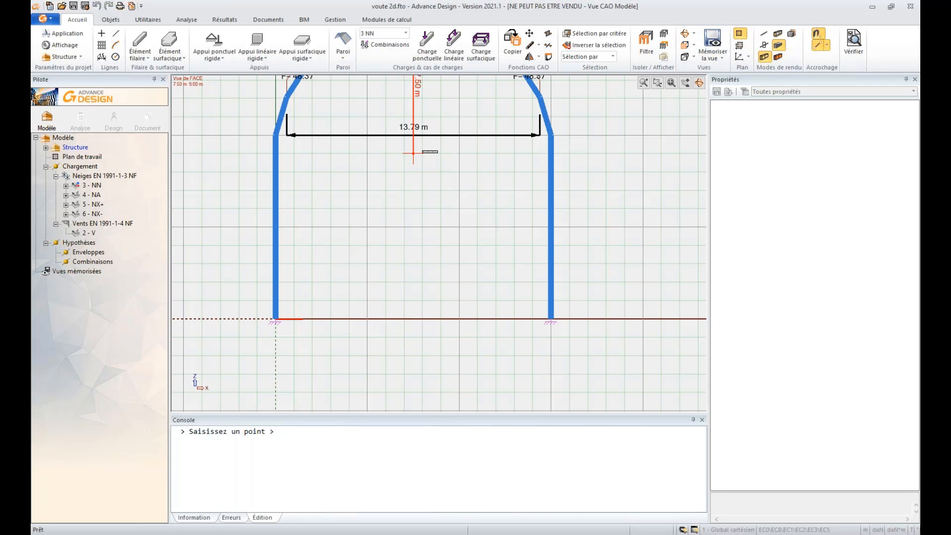
middle_drag(412, 153, 422, 240)
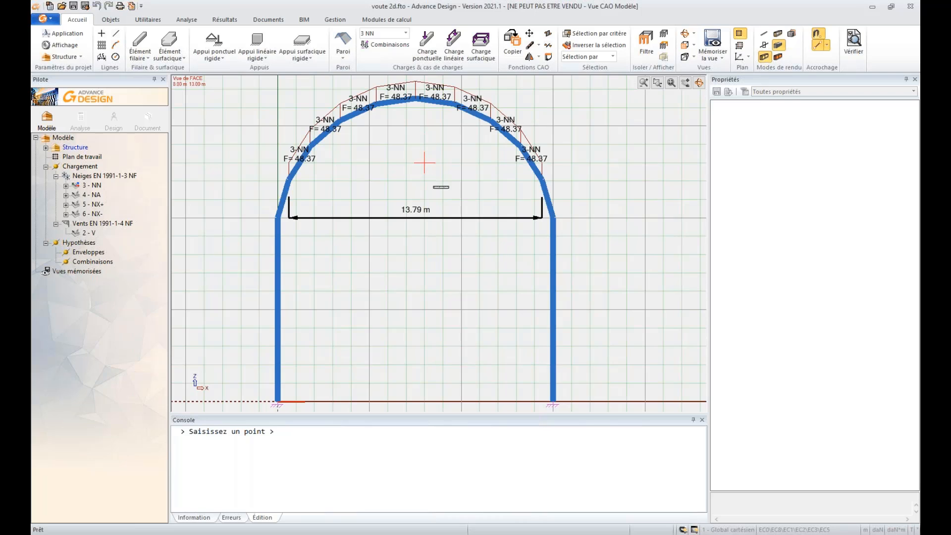
Display the properties of Neiges EN 1991-1-3 NF, hide the work plane grid and render the frame as axes.
click(105, 176)
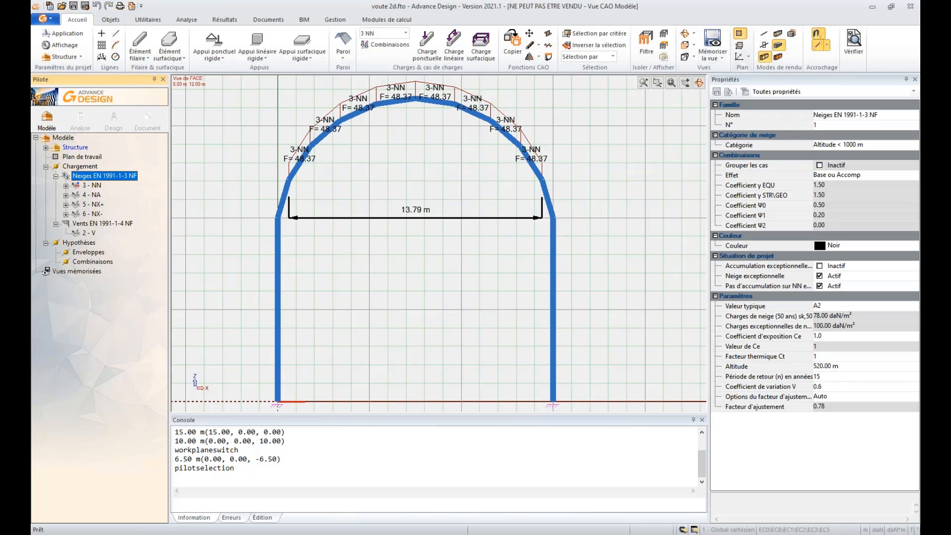
key(F7)
click(763, 34)
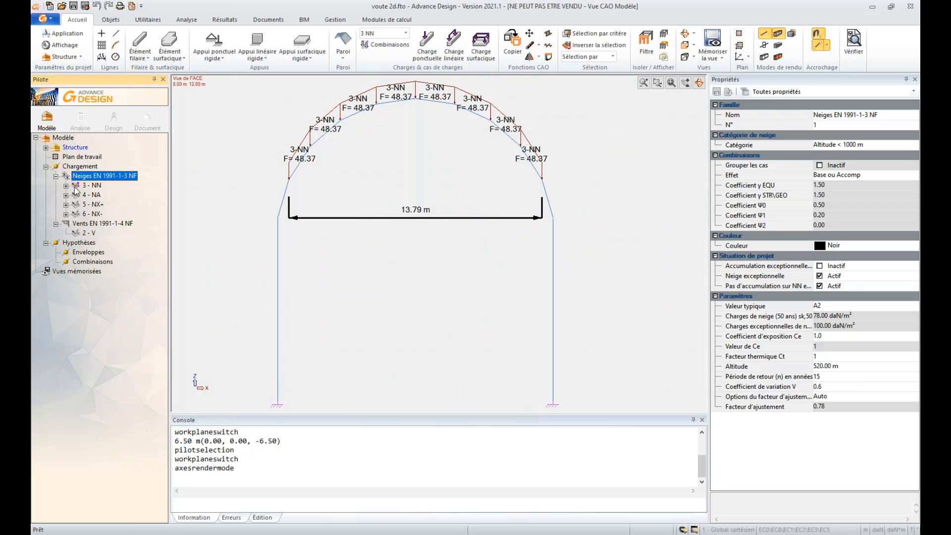
Expand snow case 3 - NN and inspect the properties of its load 1 - Neige Paroi.
click(91, 185)
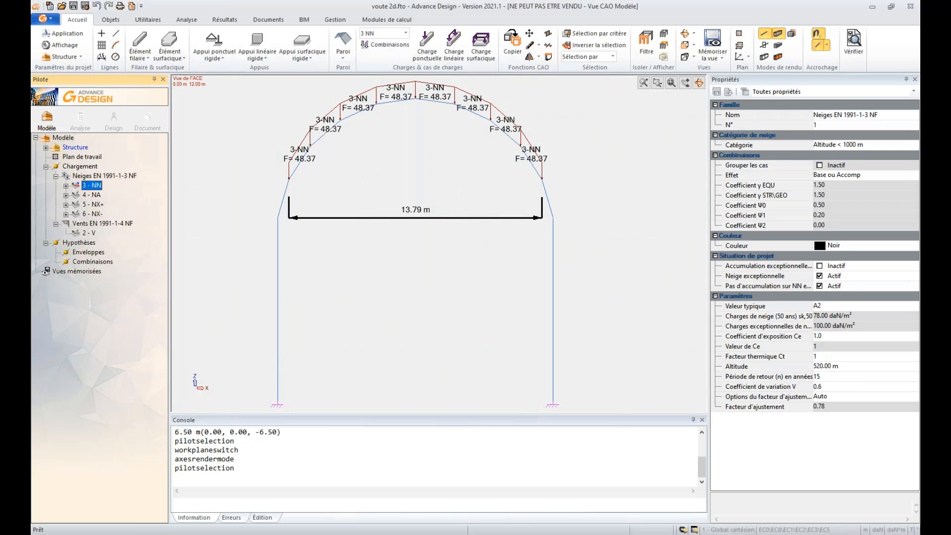
double_click(91, 186)
click(95, 195)
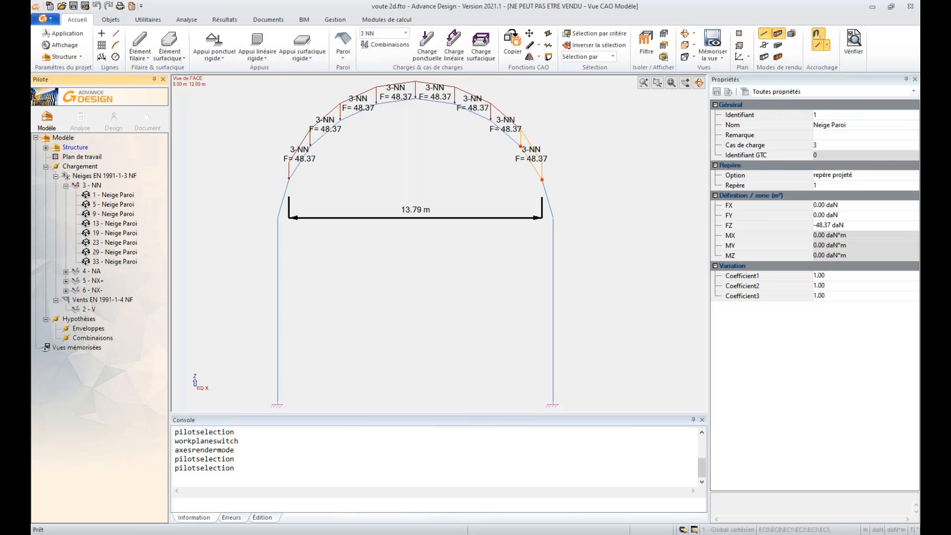
click(92, 185)
Set the return period of Neiges EN 1991-1-3 NF to 50 years and update the snow loads.
click(109, 176)
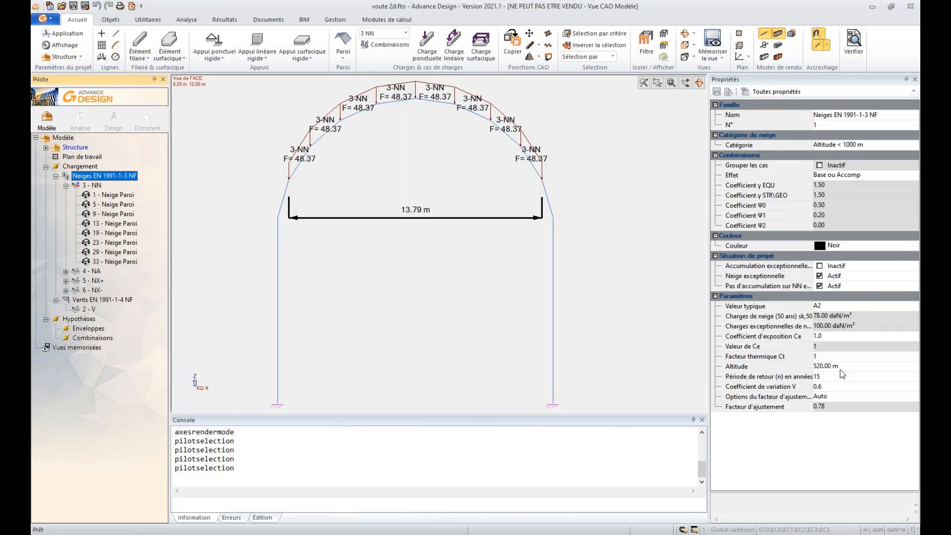
click(825, 377)
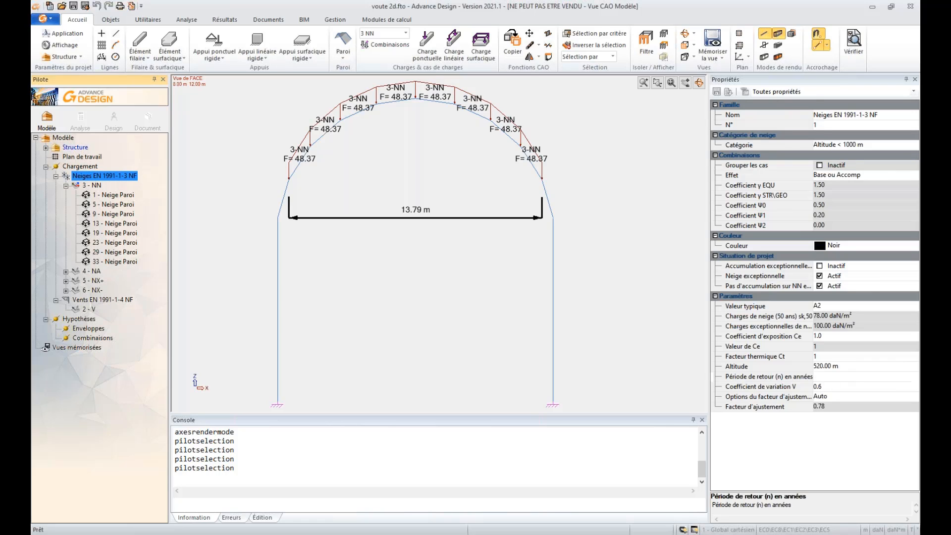
key(Return)
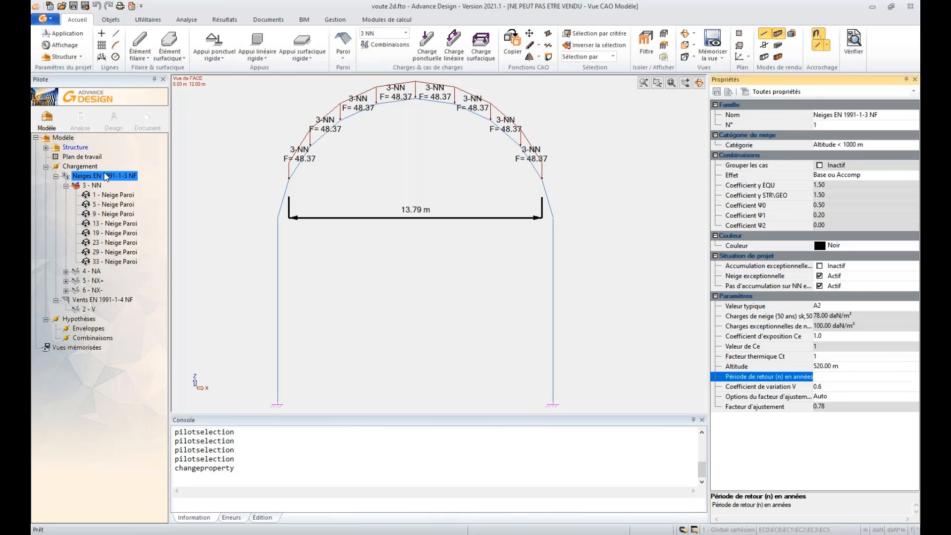
click(107, 177)
right_click(107, 176)
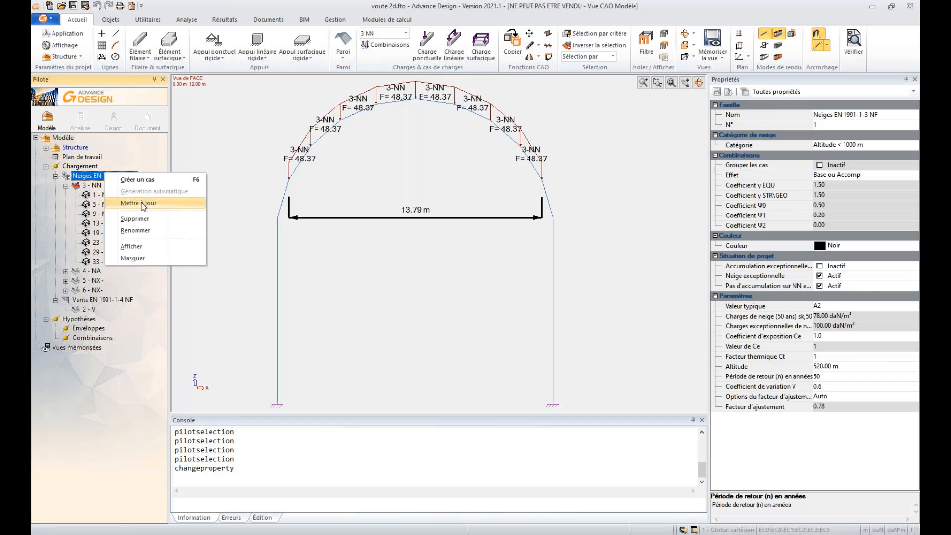
click(141, 203)
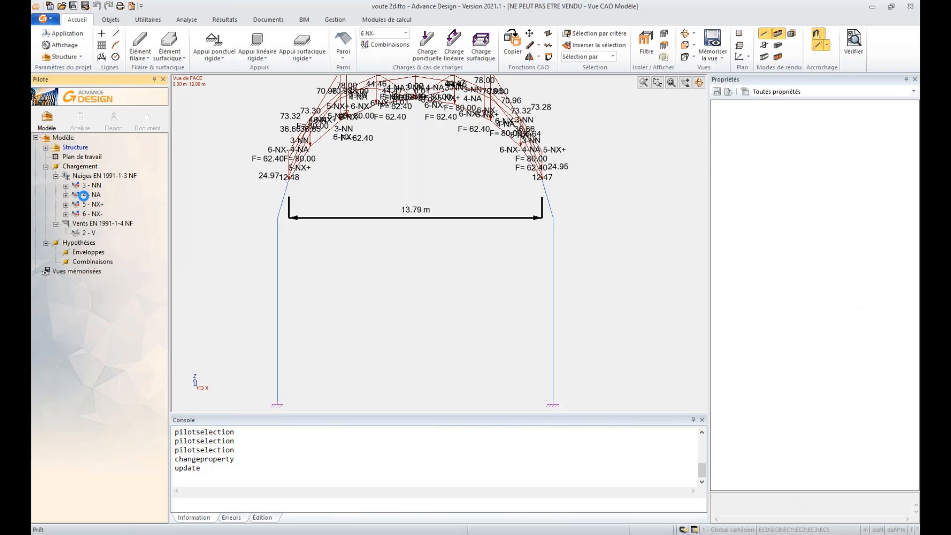
Isolate the loads of snow case 3 - NN on the vault, and review case 4 - NA in the same way.
click(83, 195)
click(91, 185)
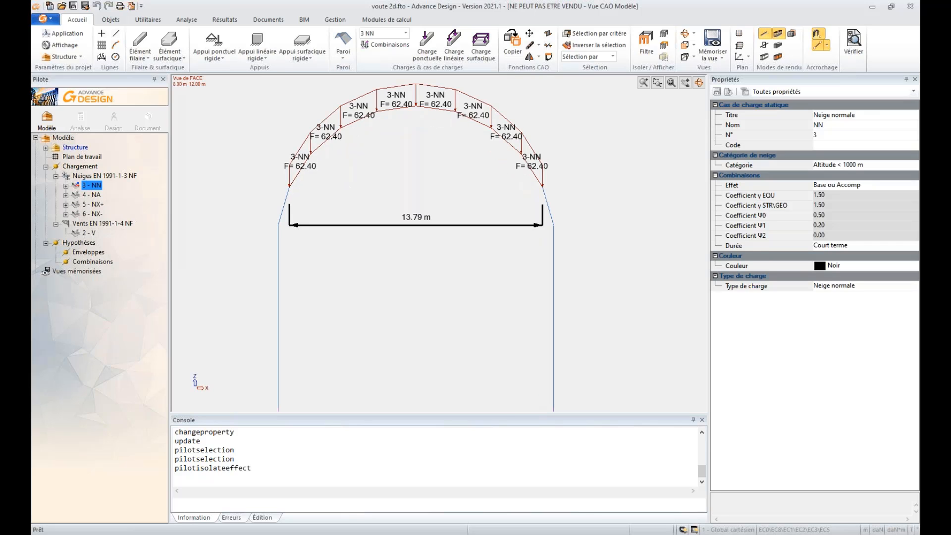
click(91, 195)
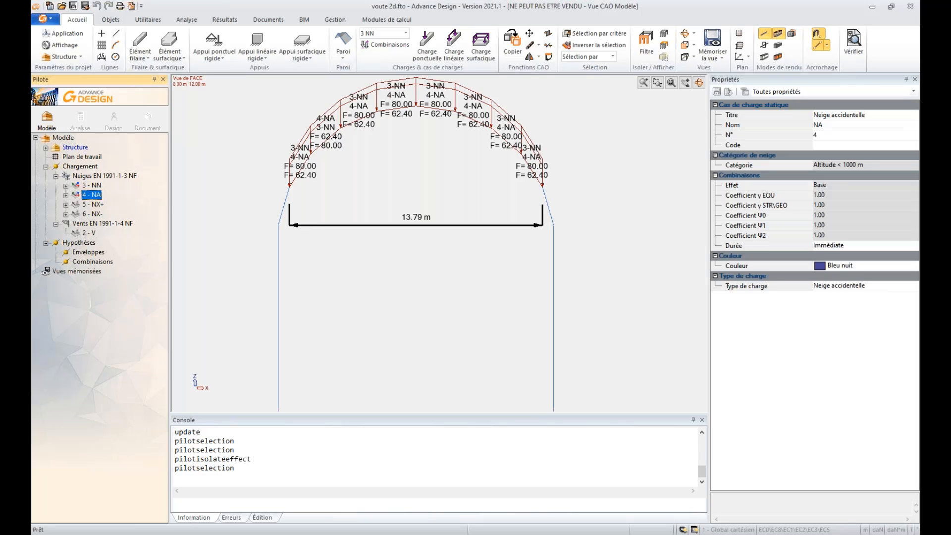
click(343, 140)
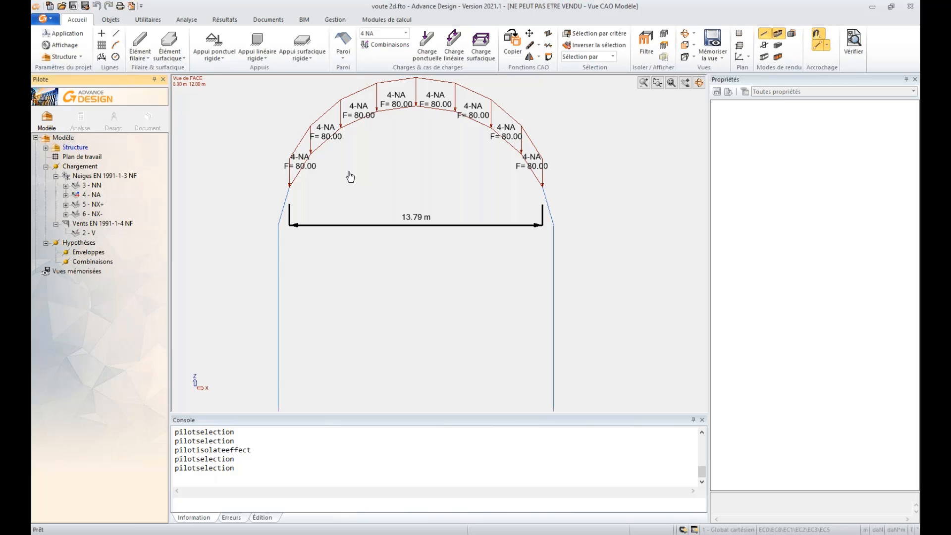
Hide the loads of case 4 - NA and review the drift cases 5 - NX+ and 6 - NX- one at a time.
click(94, 196)
key(space)
click(94, 205)
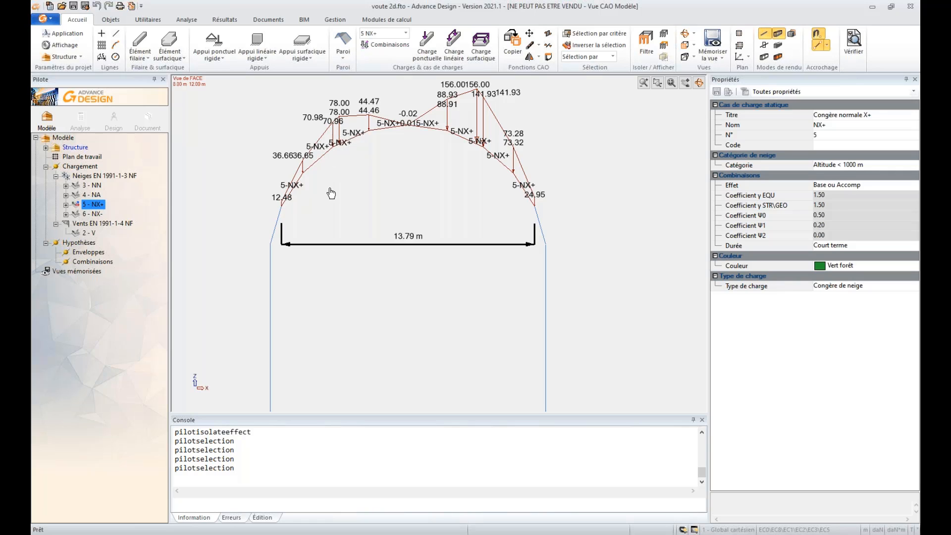
click(84, 205)
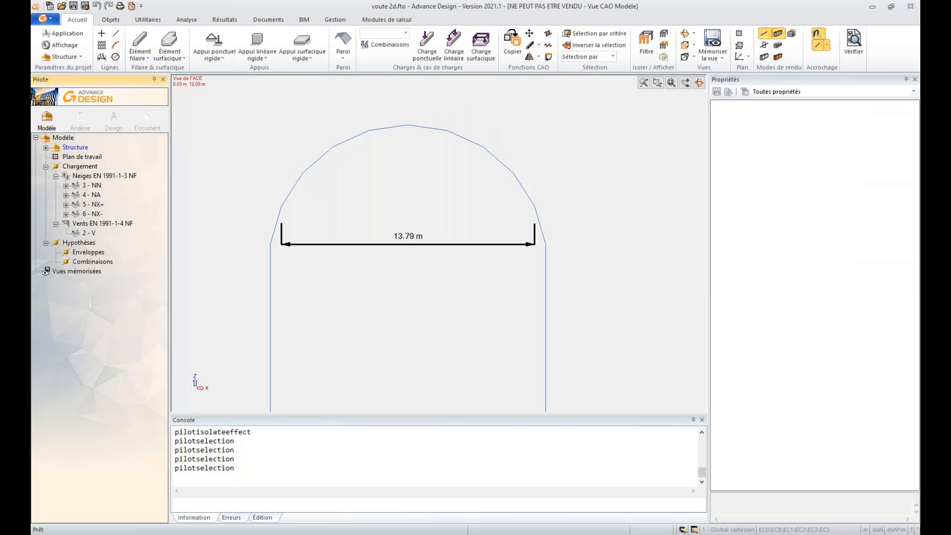
click(93, 214)
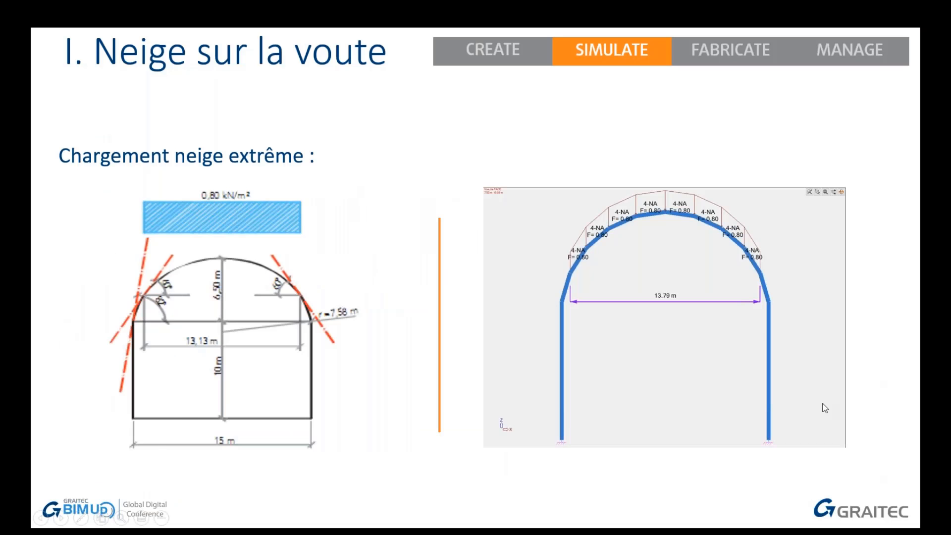
key(Right)
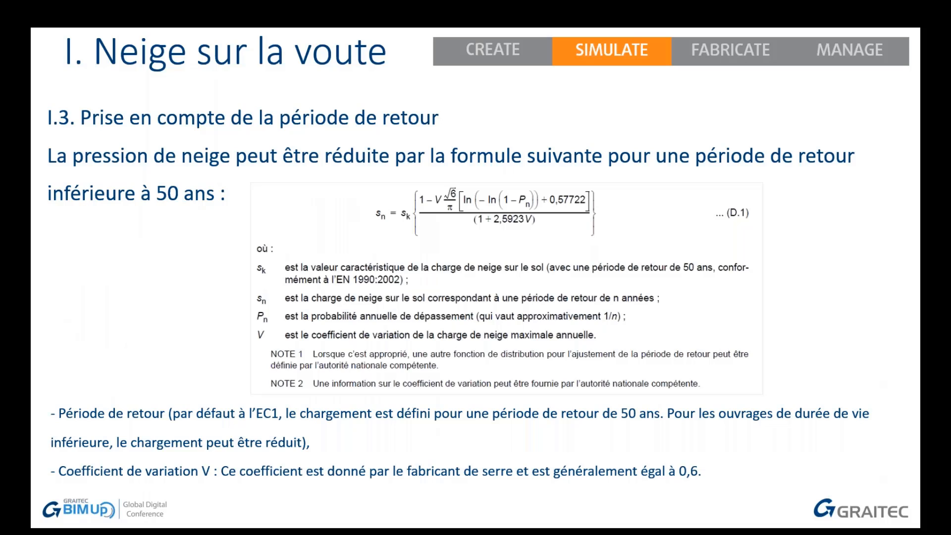
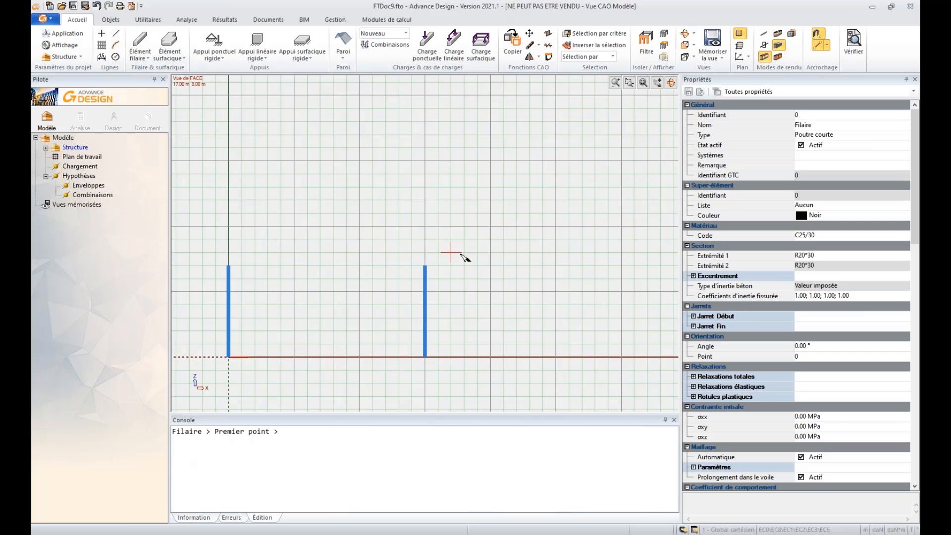
key(Escape)
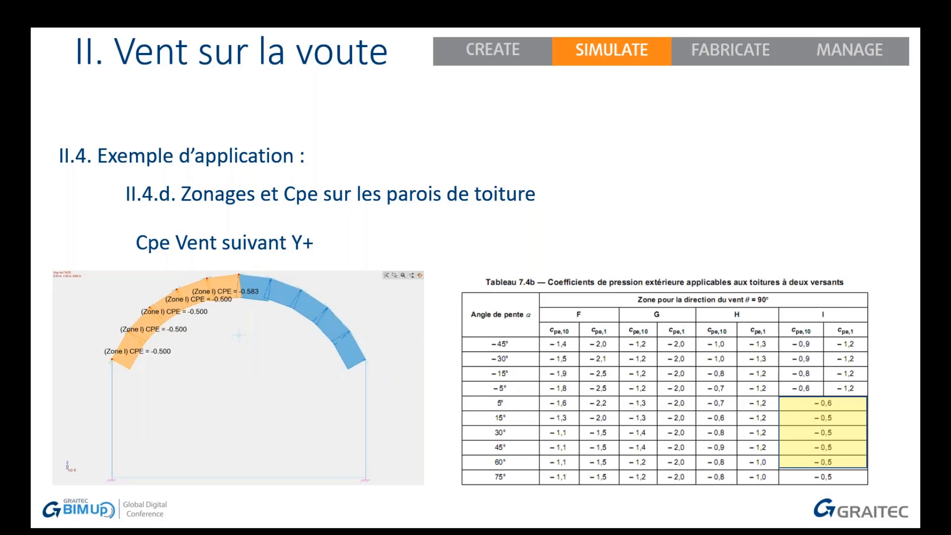
key(Left)
key(Left)
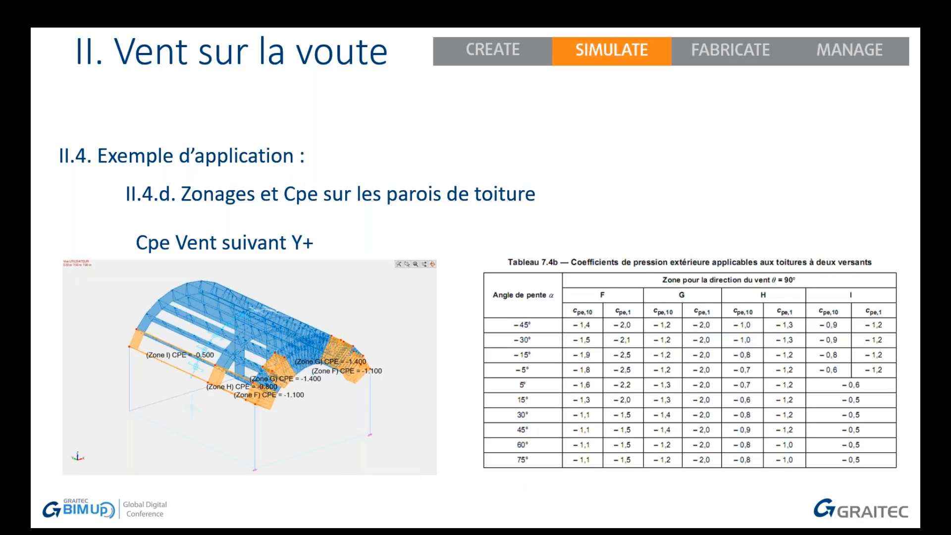
key(Left)
key(Left)
key(Left)
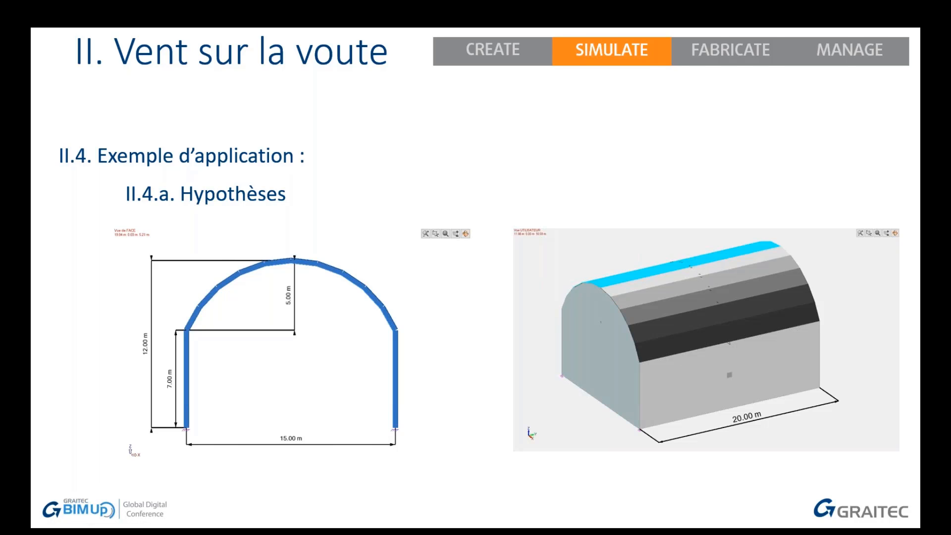
Switch to Advance Design and start a linear vault with a 5 m rise, its left end at the left column's top.
key(alt+Tab)
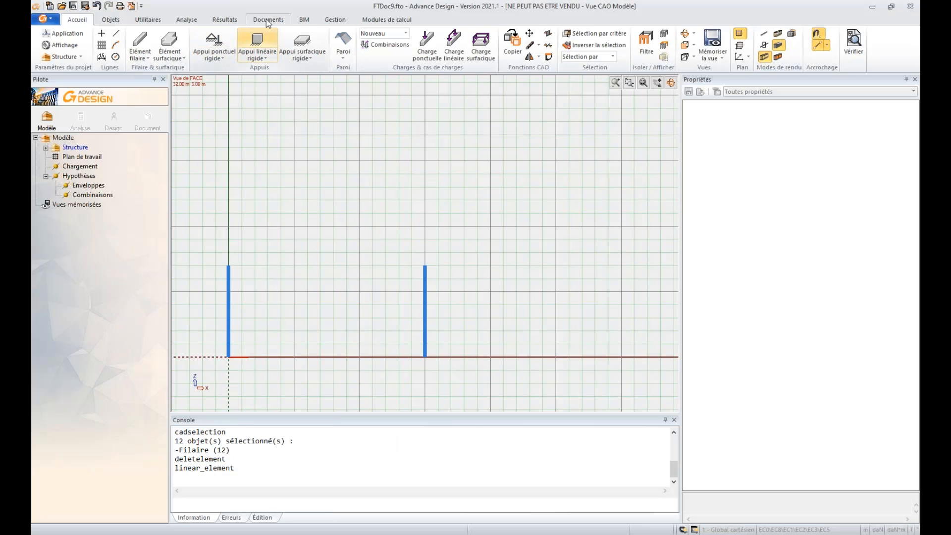
click(115, 21)
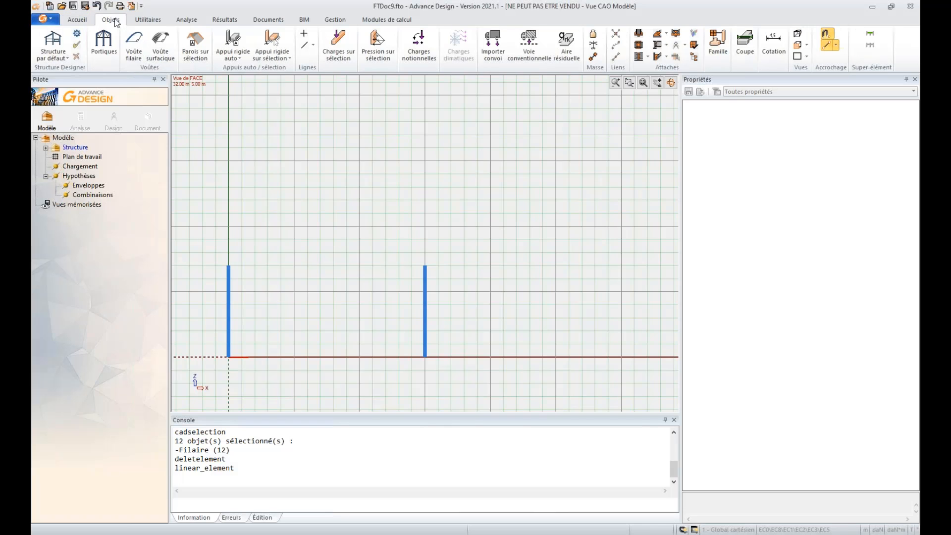
click(134, 40)
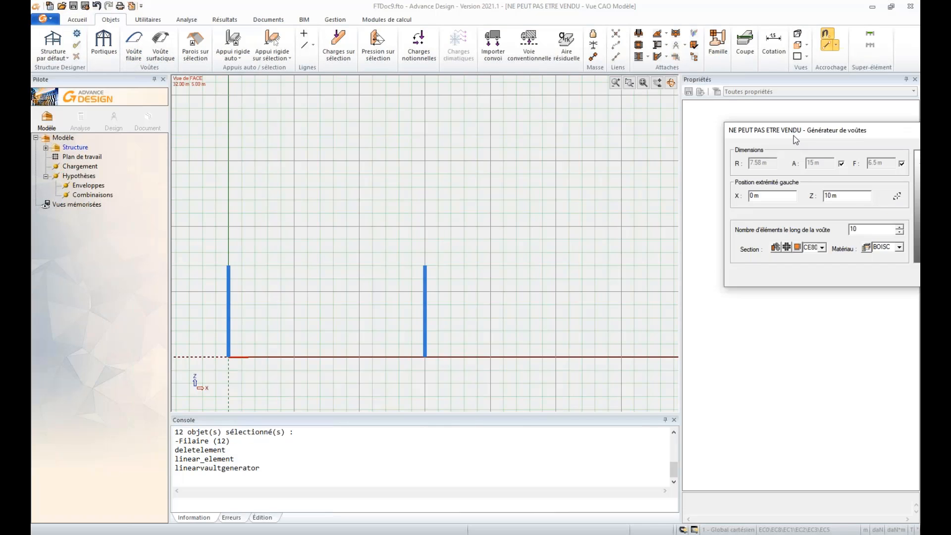
drag(916, 134, 538, 113)
click(450, 143)
text(5)
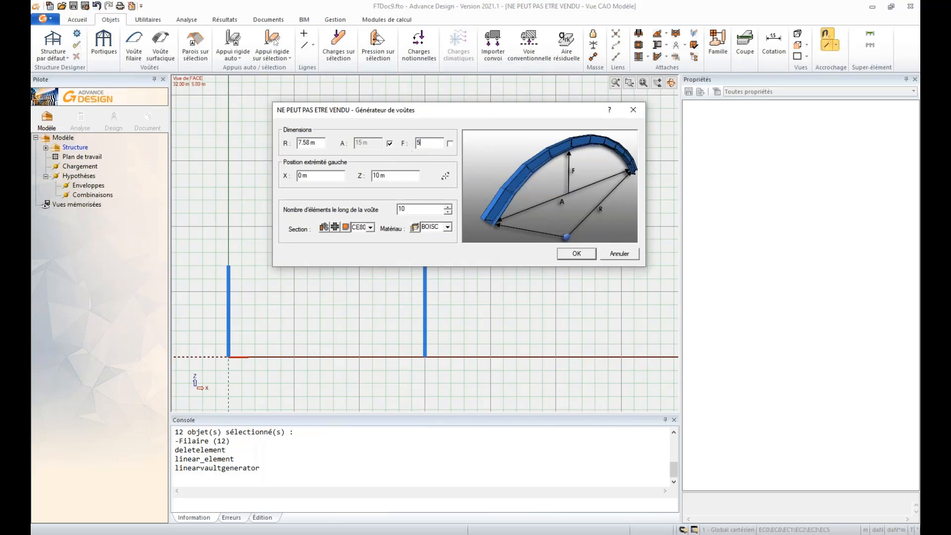
click(450, 143)
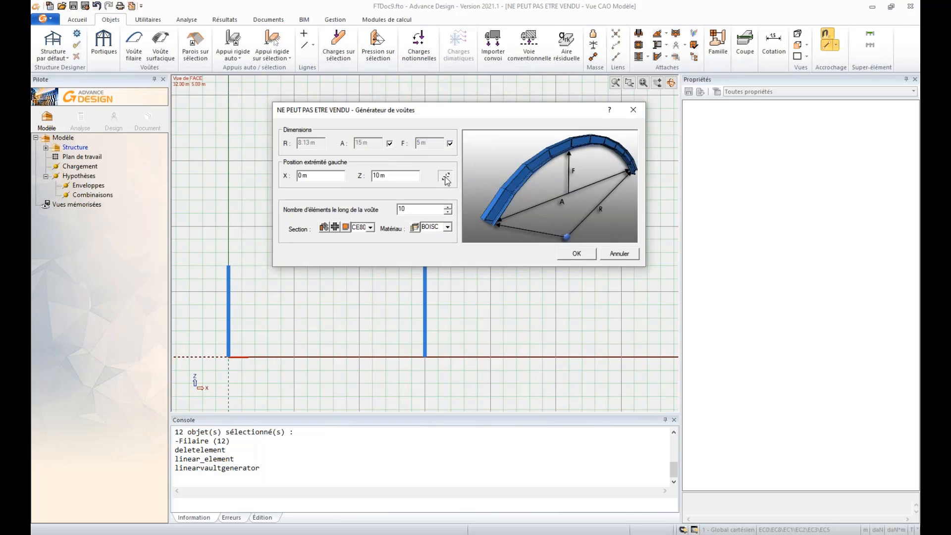
click(443, 177)
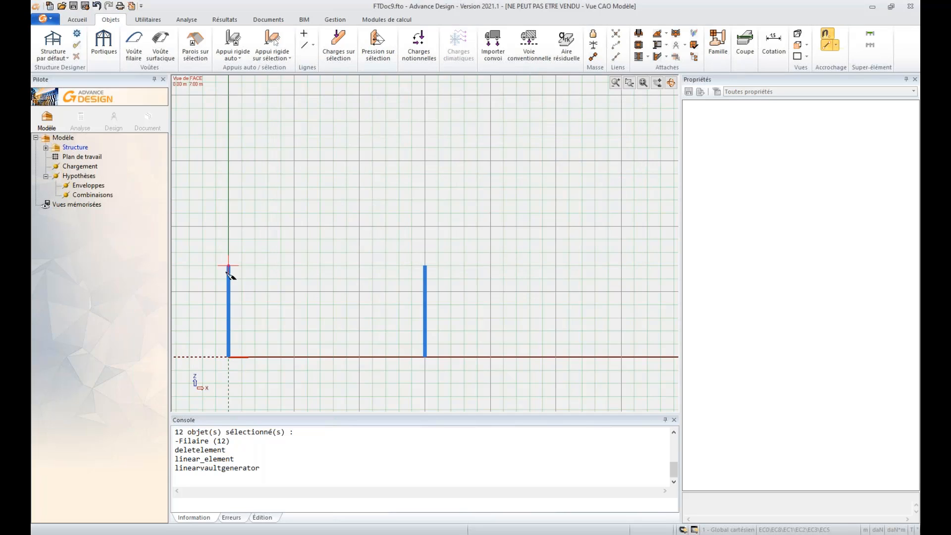
click(229, 266)
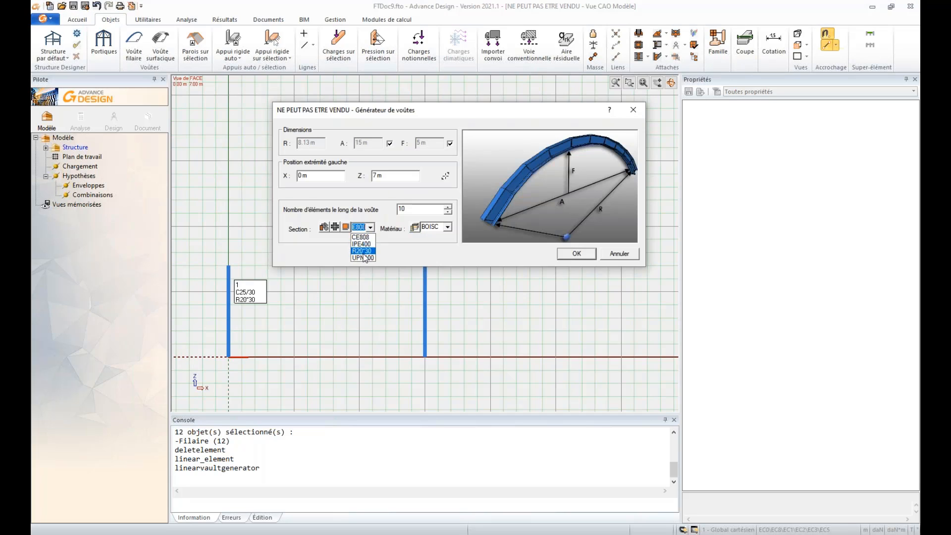
Give the vault the IPE400 section and S275 material, and generate it between the columns.
click(447, 227)
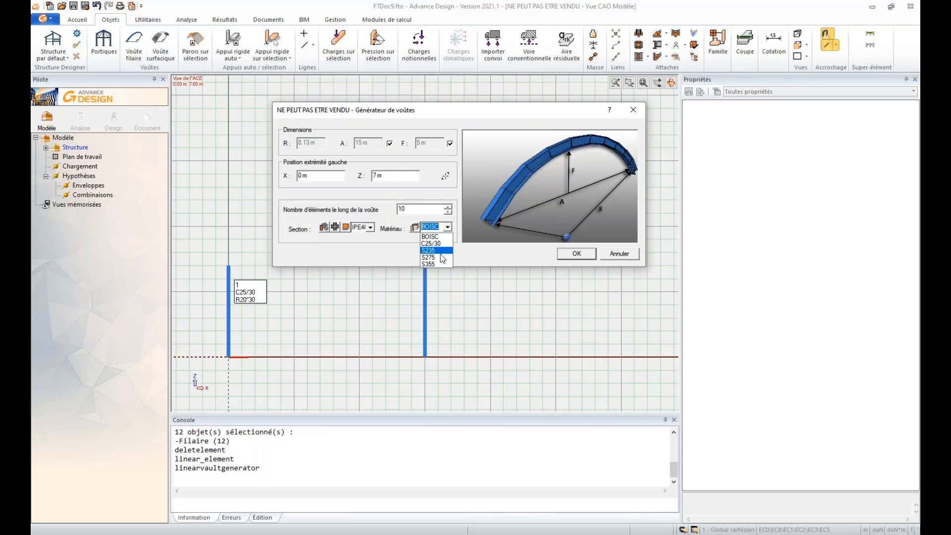
click(442, 257)
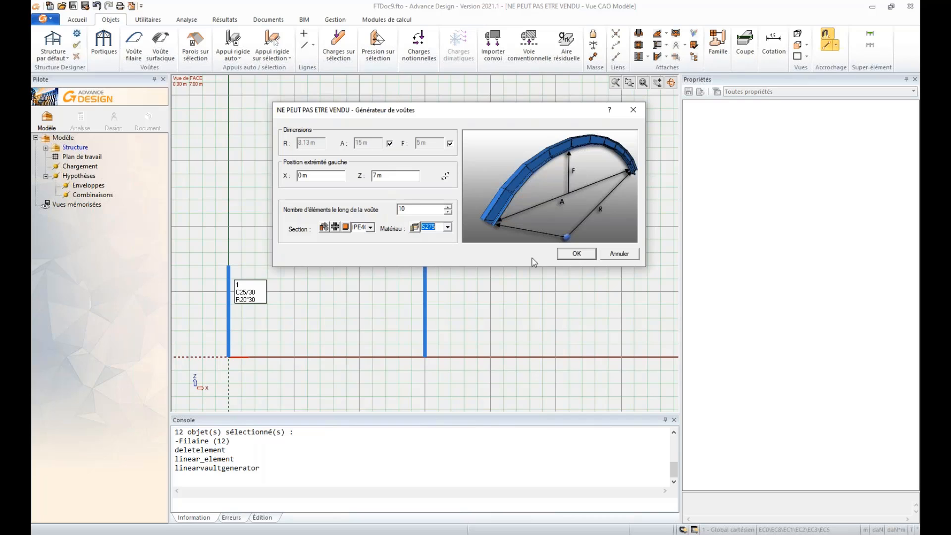
click(557, 254)
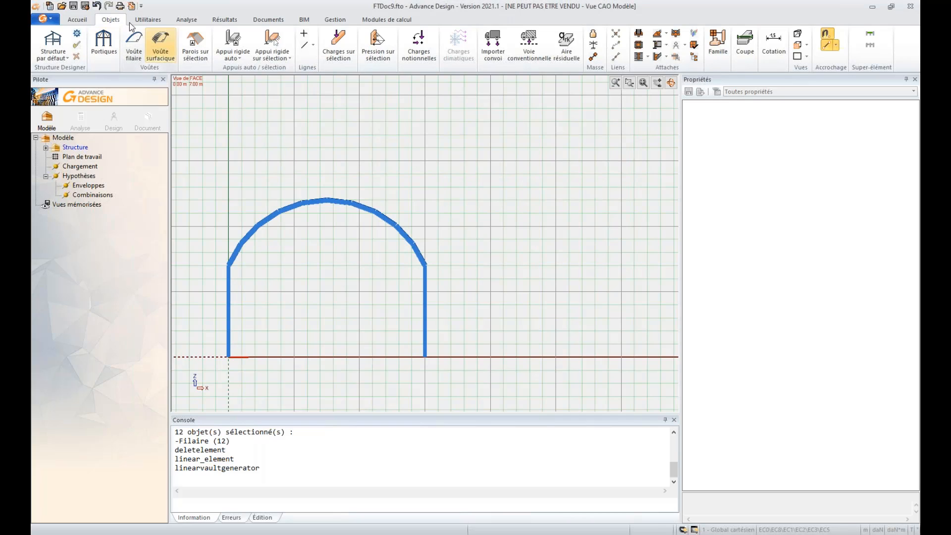
Place rigid point supports at both column bases and go through the structure assumptions.
click(82, 20)
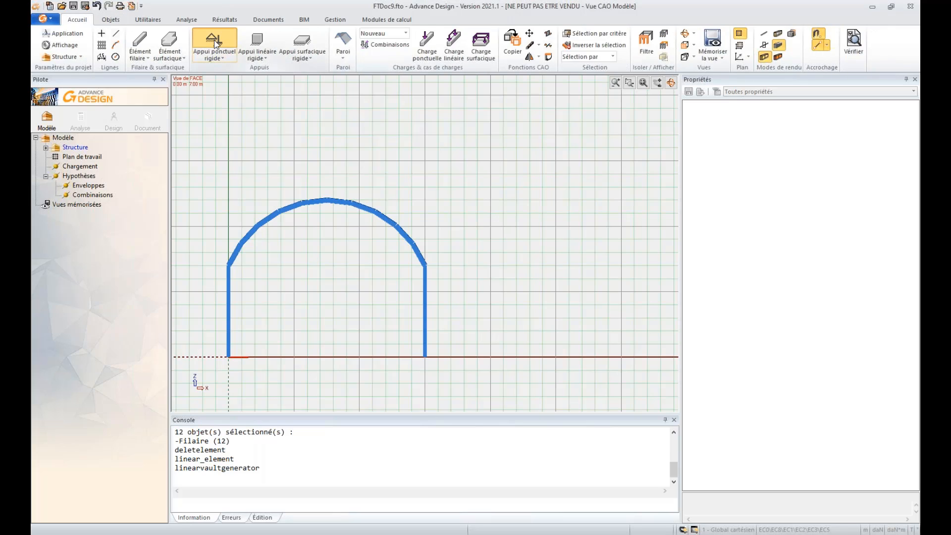
click(216, 44)
click(229, 357)
click(425, 357)
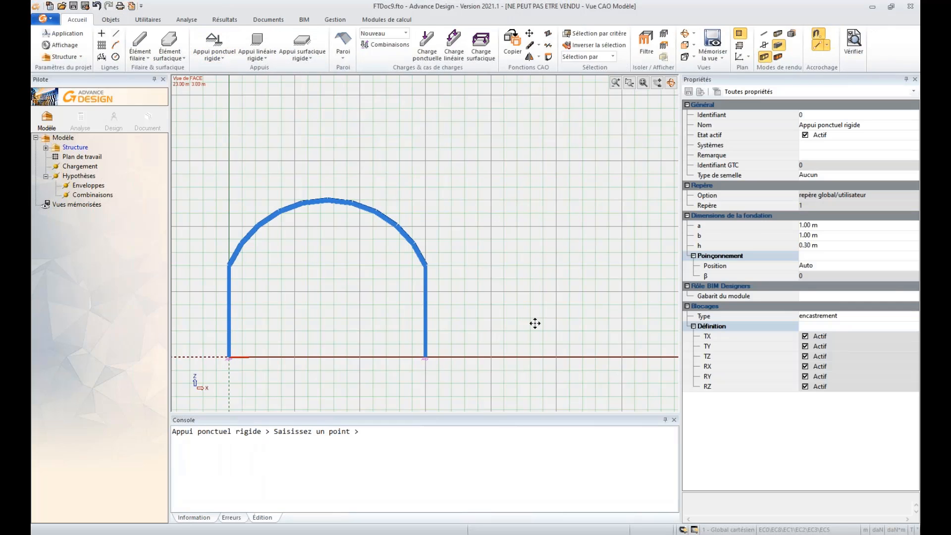
middle_drag(534, 323, 547, 324)
key(Escape)
click(64, 57)
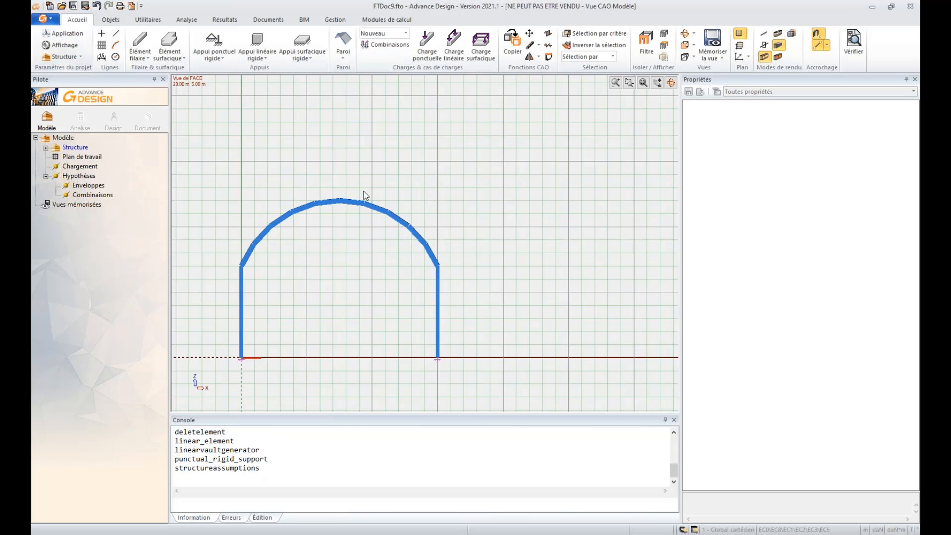
click(539, 341)
Try to extrude the vault members into walls with the vector 0, 0, 20.
drag(454, 252, 235, 182)
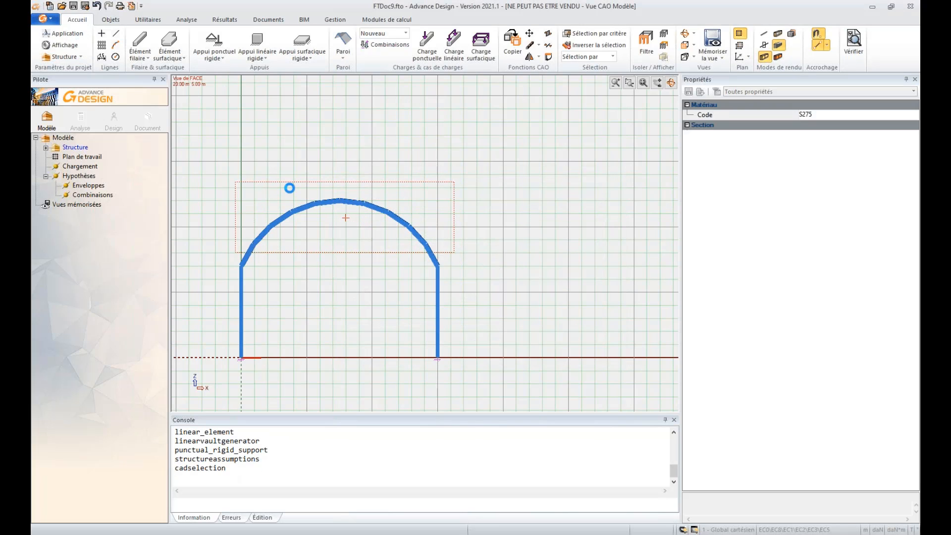
click(538, 57)
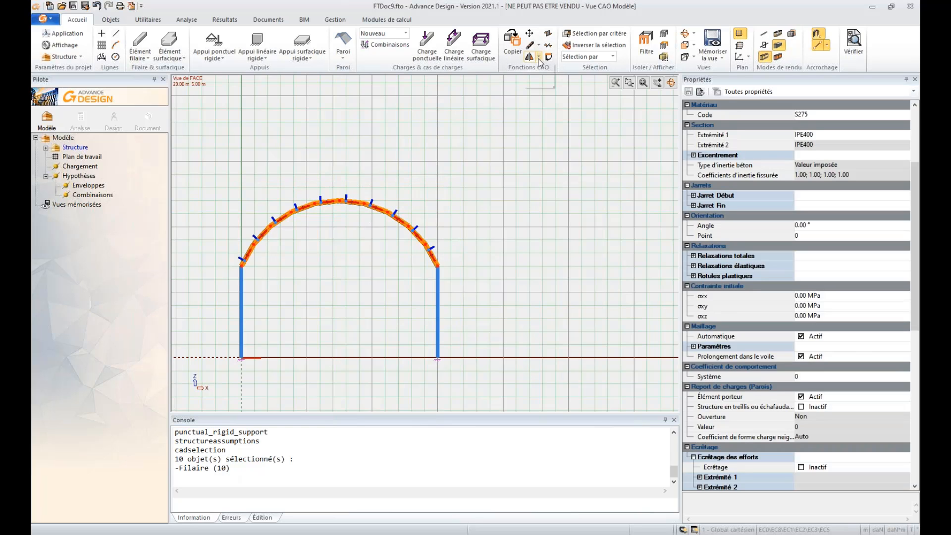
click(531, 80)
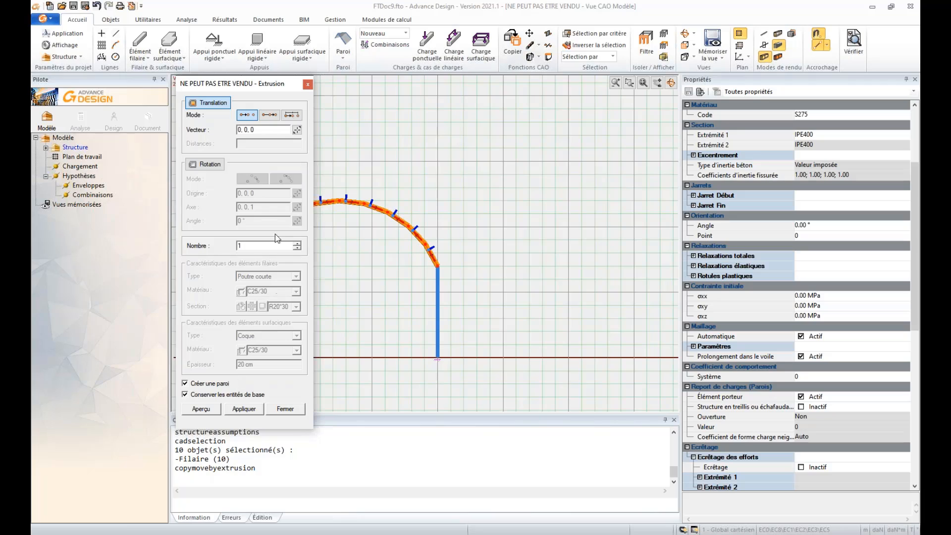
key(BackSpace)
text(20)
click(236, 410)
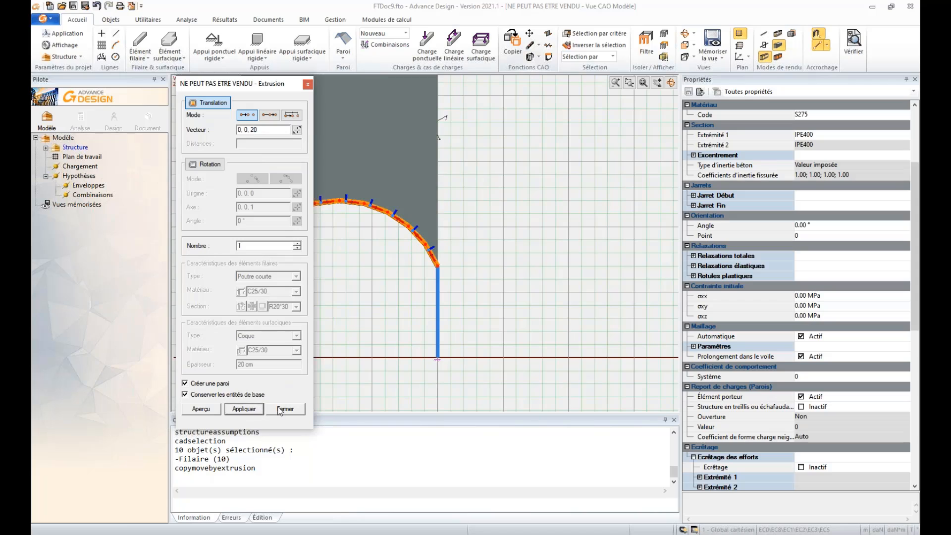
Extrude the vault members with the vector 0, 20, 0, creating the roof walls and keeping the base members.
click(253, 130)
text(2)
click(243, 410)
click(286, 409)
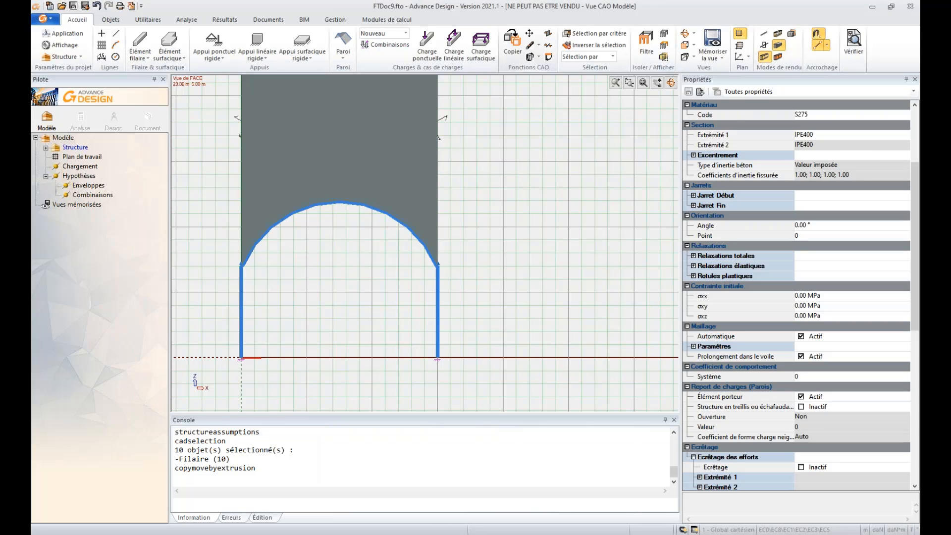
Delete the ten walls that were extruded vertically above the vault.
key(Escape)
drag(498, 173, 212, 105)
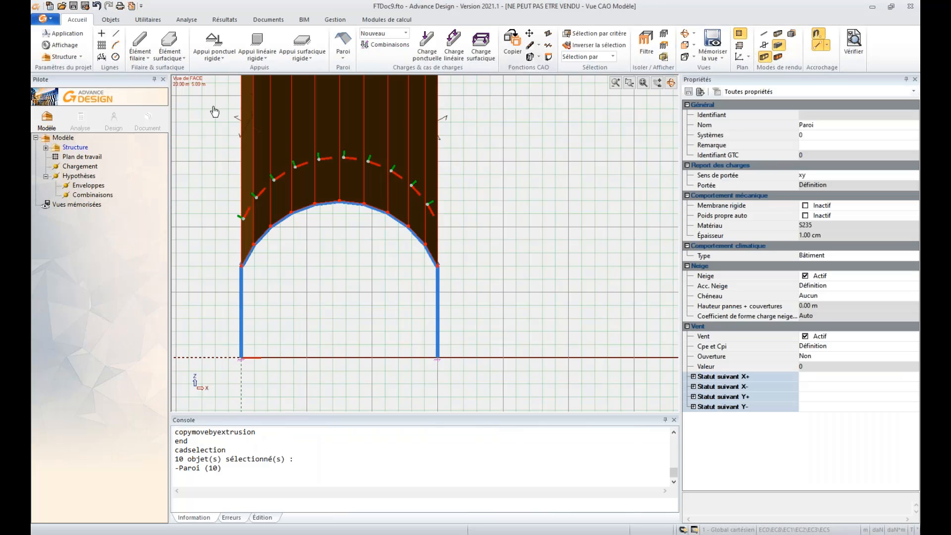
key(Delete)
Hide the work plane and the supports in the 3D view.
middle_drag(466, 263, 420, 296)
click(738, 33)
right_click(553, 146)
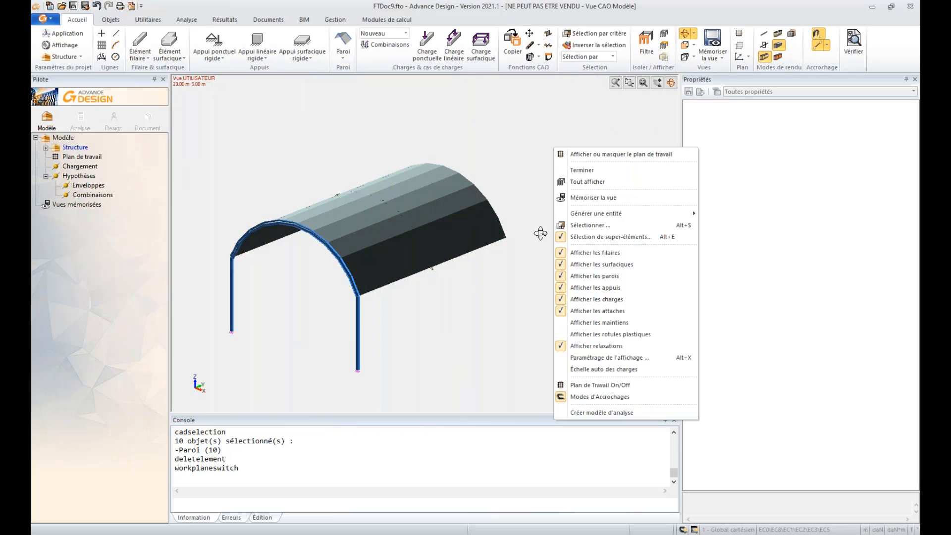
click(591, 288)
Extrude both columns with the vector 0, 20, 0 to create the two side walls.
drag(208, 195, 371, 395)
drag(366, 352, 299, 322)
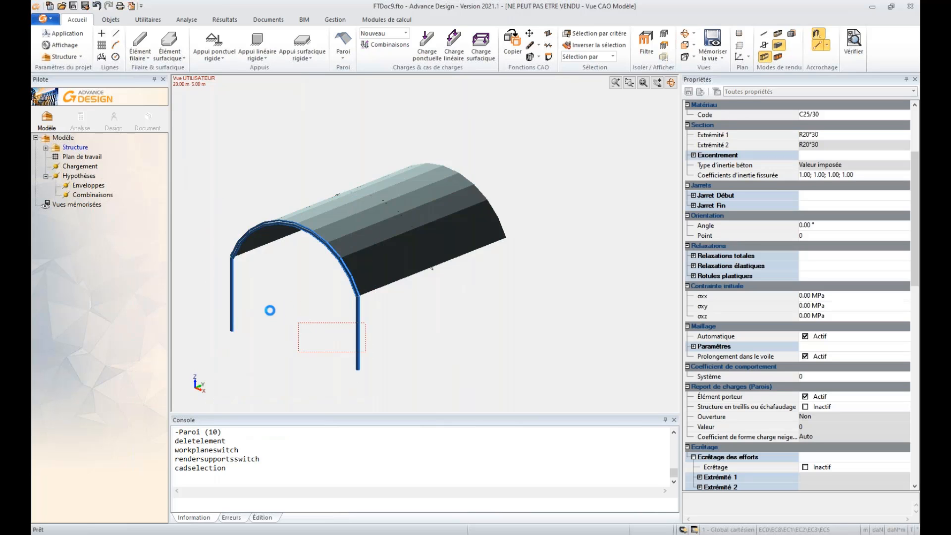
click(231, 297)
right_click(471, 305)
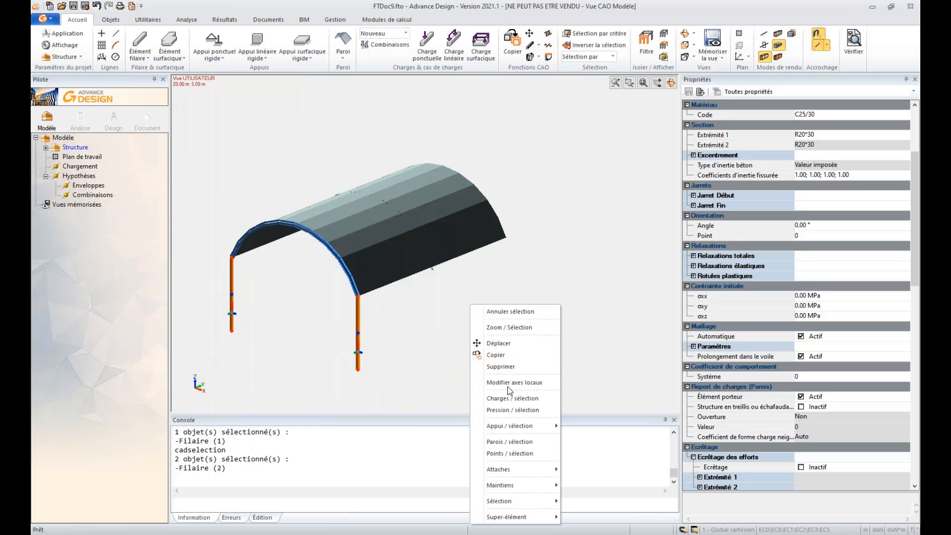
click(529, 57)
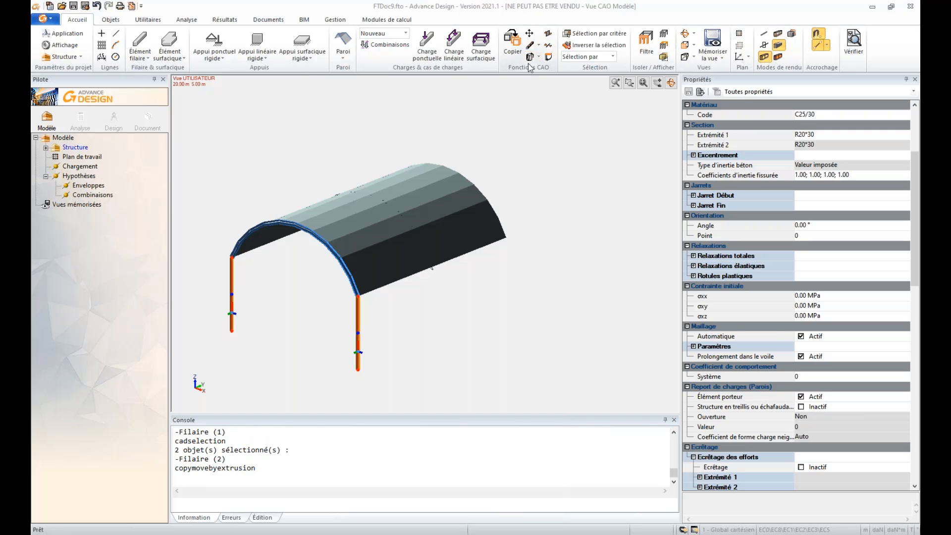
click(236, 410)
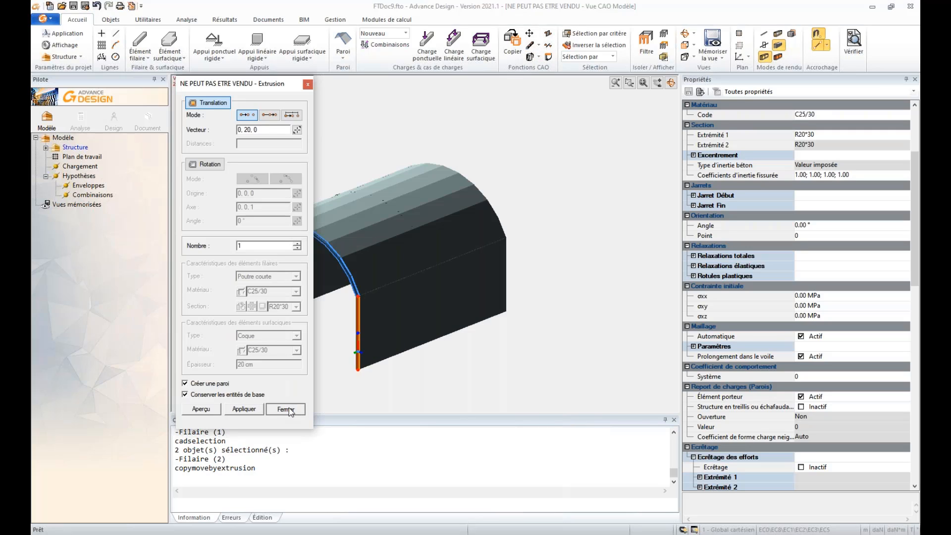
click(286, 409)
Create the front gable wall from all the members of the portal frame.
drag(212, 169, 374, 399)
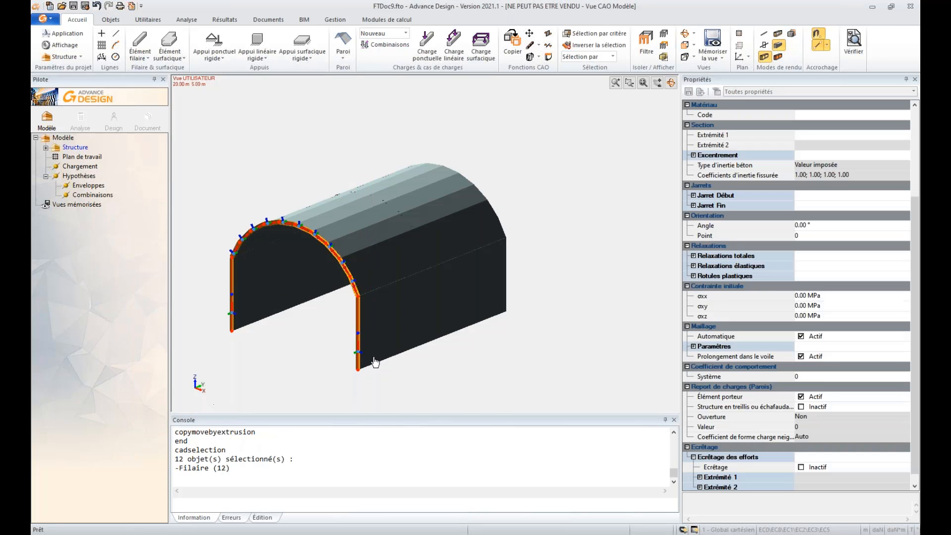
right_click(511, 154)
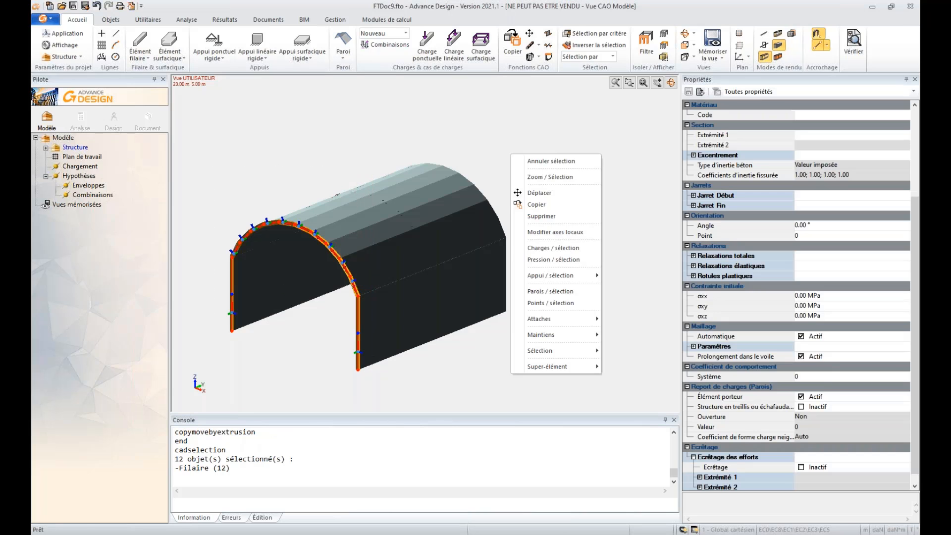
click(544, 290)
Copy the front gable wall to the far end of the building, from the front base corner to the rear base corner.
click(359, 323)
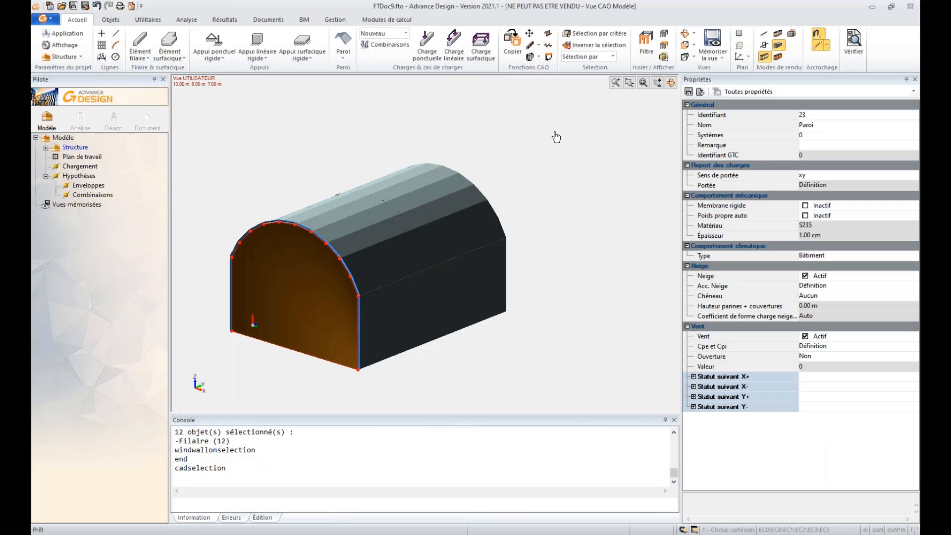
right_click(555, 133)
drag(530, 113, 612, 112)
click(359, 368)
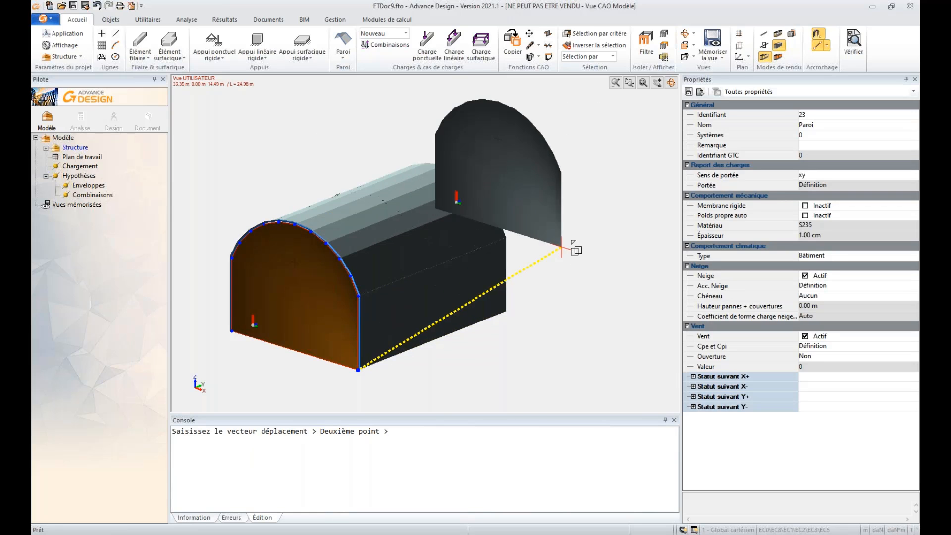
click(505, 311)
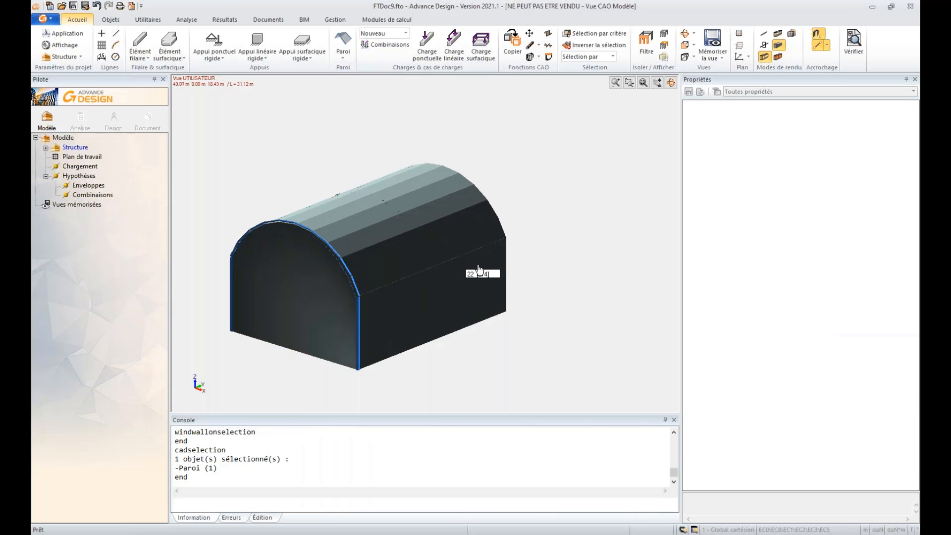
shift+middle_drag(476, 269, 415, 264)
mouse_move(434, 137)
mouse_down()
mouse_move(431, 222)
mouse_move(397, 258)
mouse_move(410, 247)
mouse_up()
key(Escape)
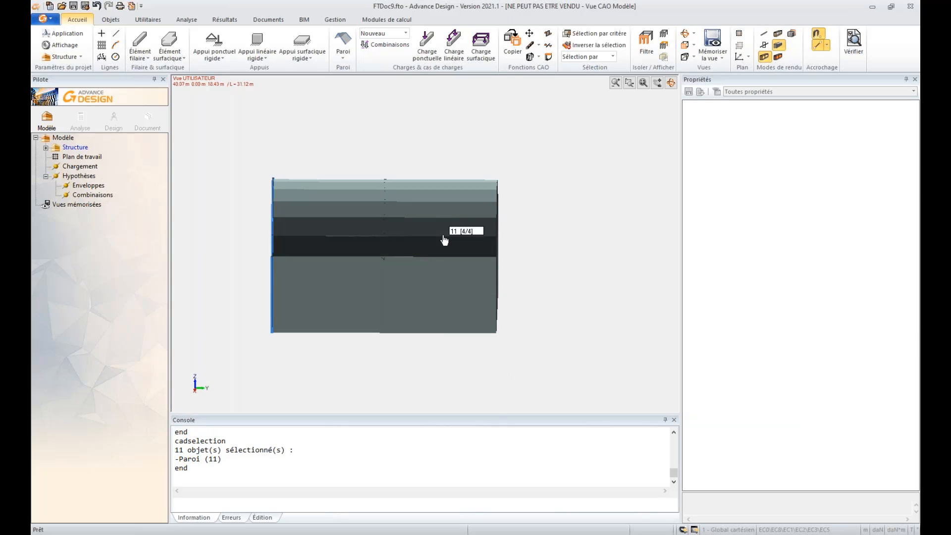
Set the climatic behaviour type of the ten vault roof walls to Toiture en voûte.
shift+middle_drag(442, 235, 452, 223)
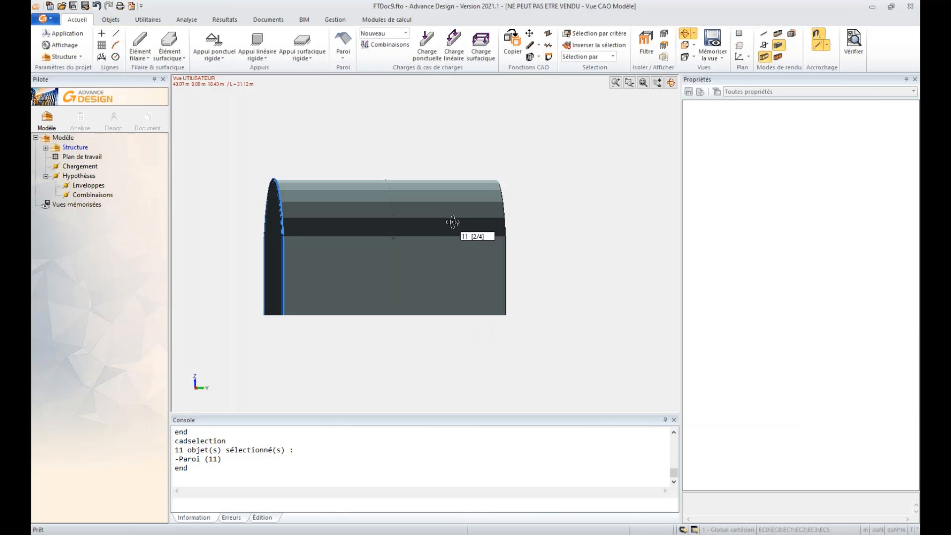
click(694, 45)
click(687, 71)
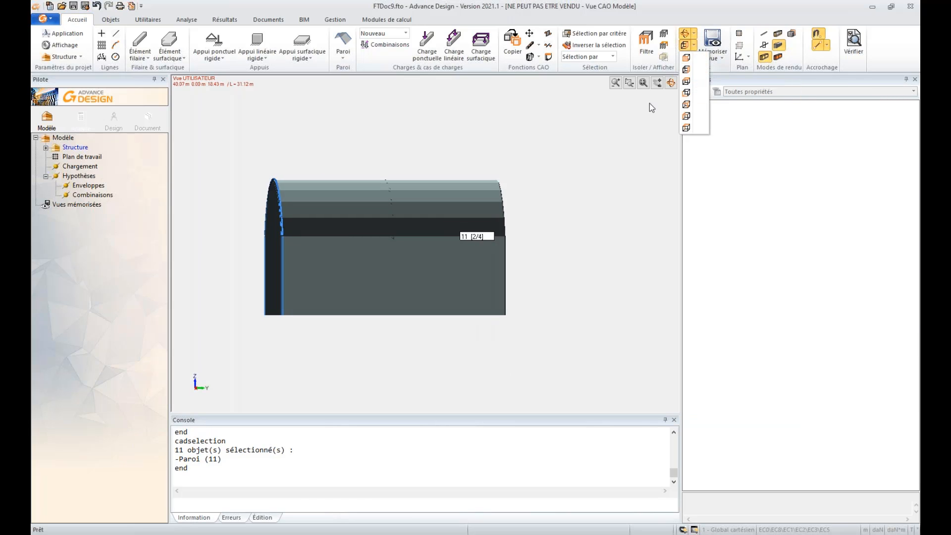
drag(463, 152, 418, 232)
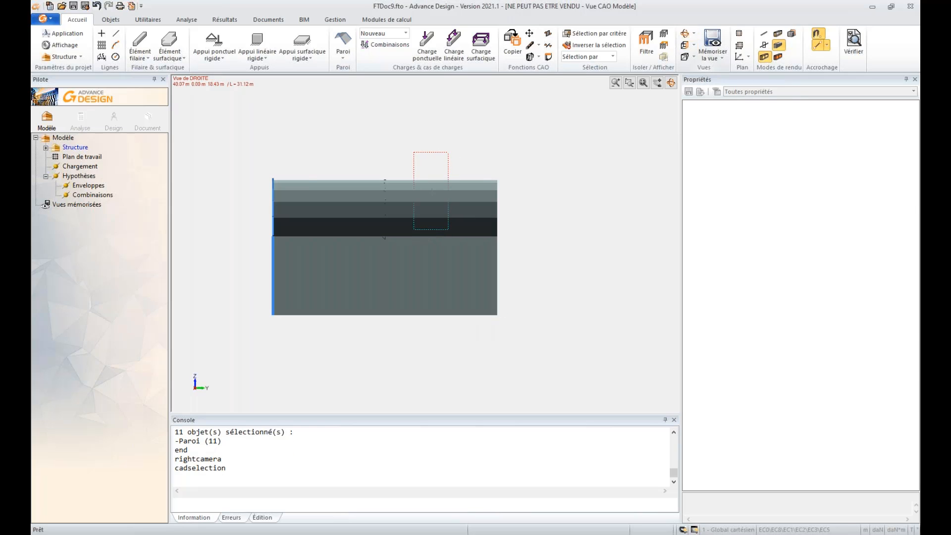
click(912, 255)
click(914, 256)
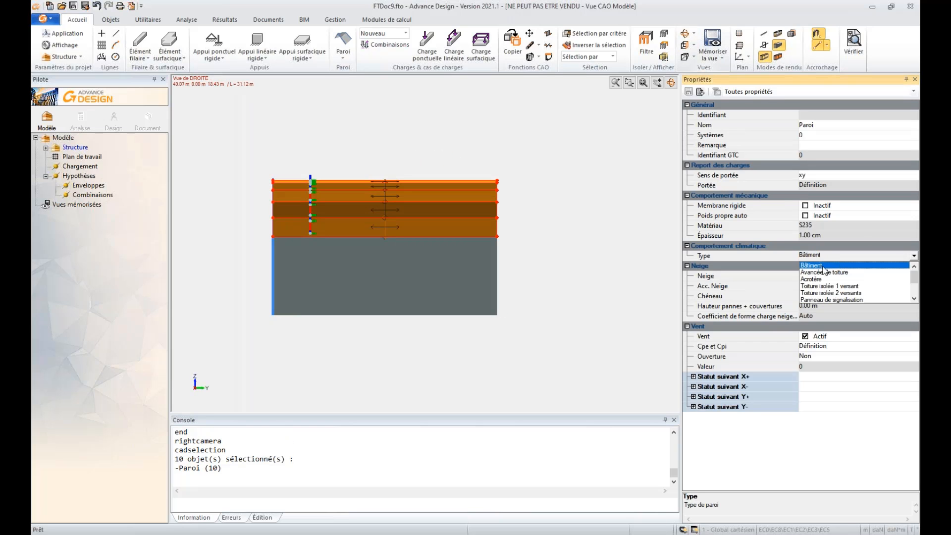
scroll(832, 284, down, 1)
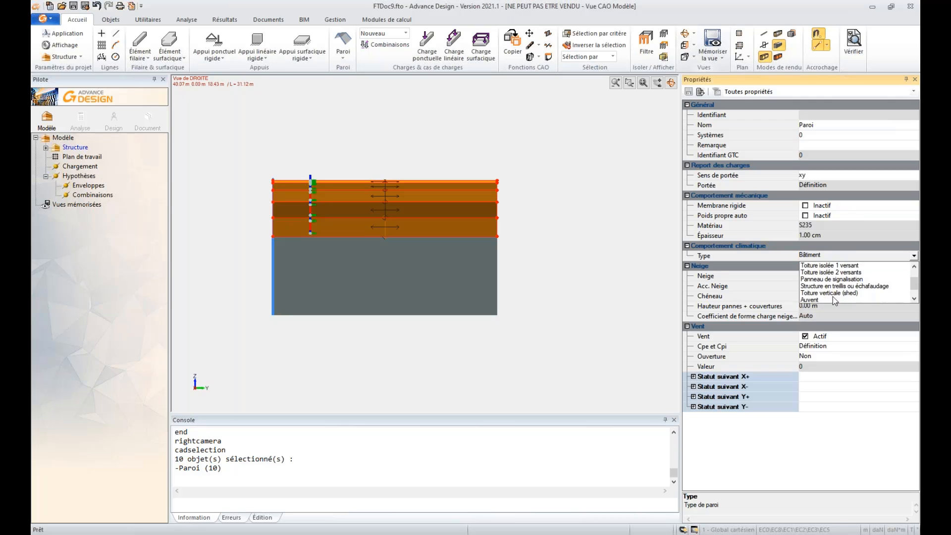
scroll(832, 296, down, 2)
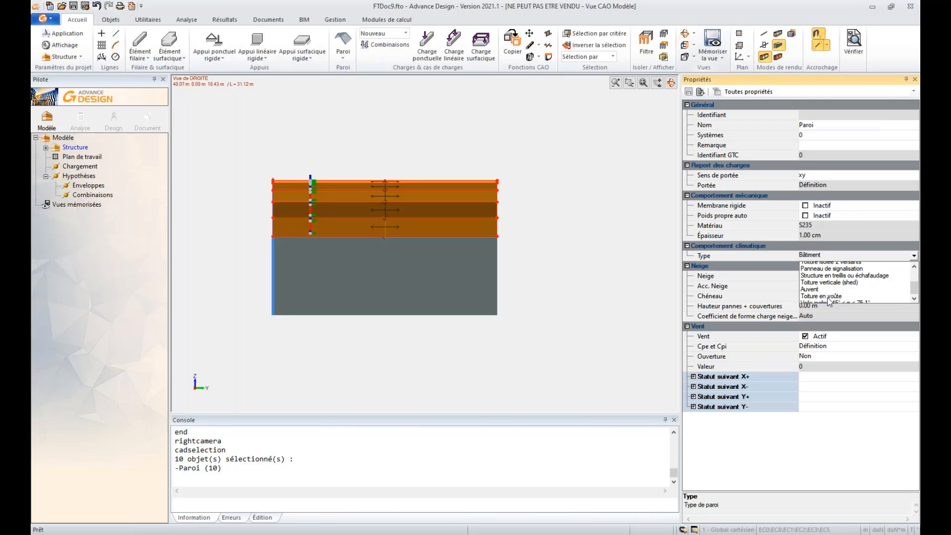
click(852, 297)
middle_drag(564, 220, 575, 222)
key(Escape)
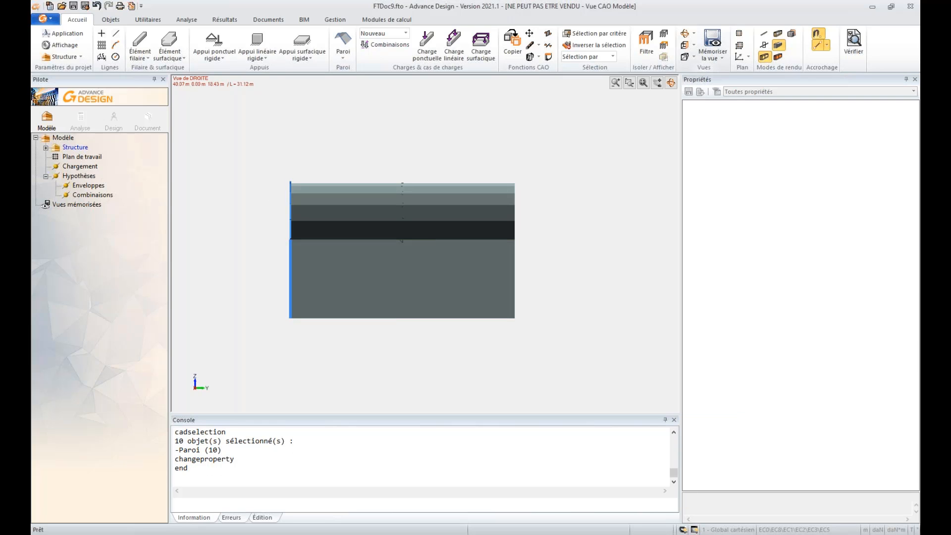
Create a Vents EN 1991-1-4 NF load case family under Chargement.
alt+drag(572, 254, 587, 217)
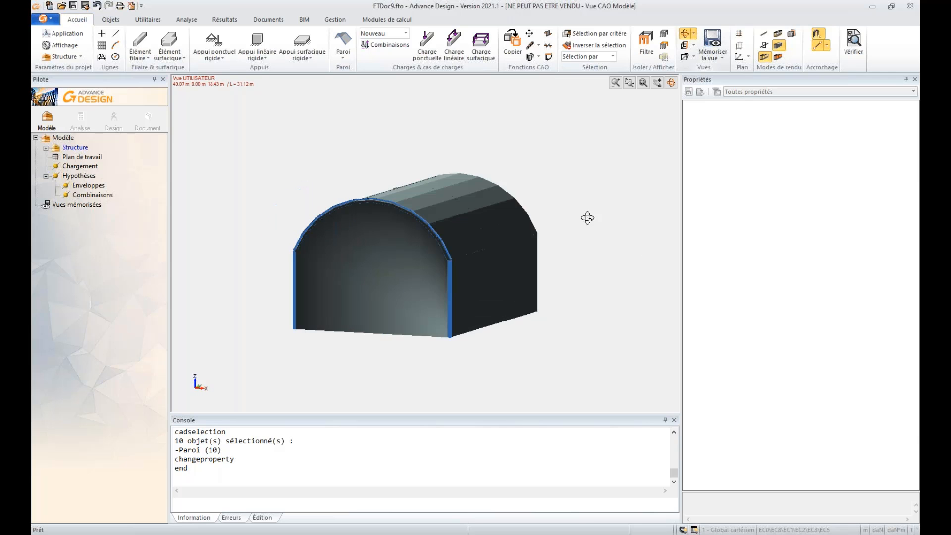
scroll(389, 248, up, 3)
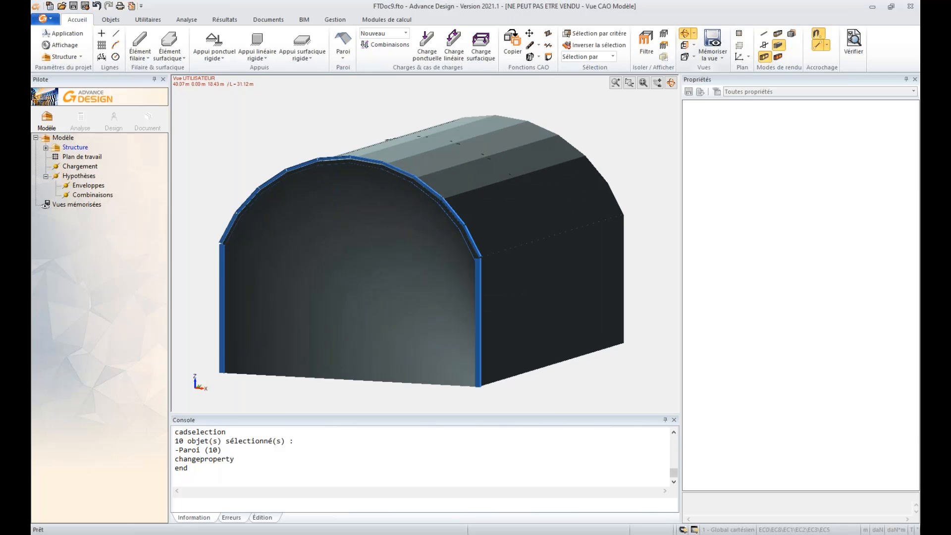
scroll(406, 263, up, 1)
click(693, 45)
click(686, 69)
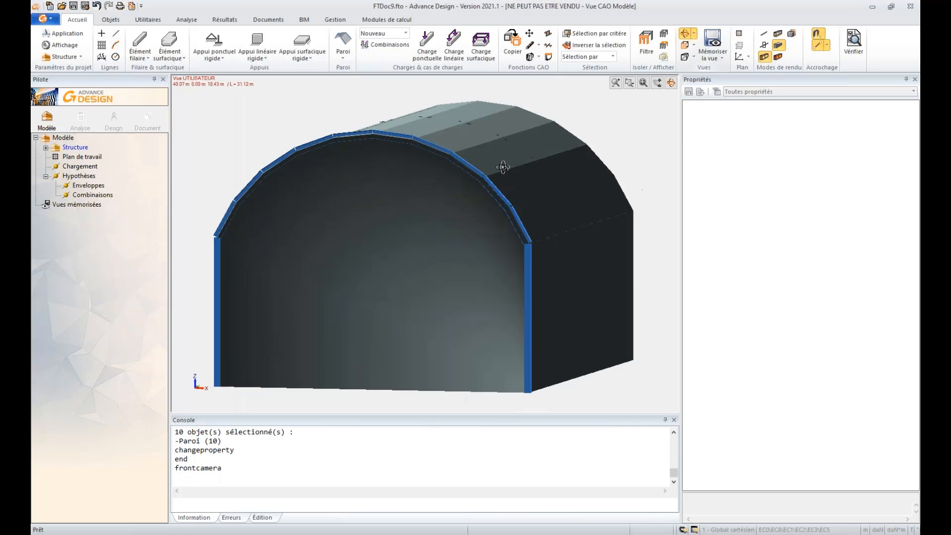
click(76, 166)
right_click(77, 166)
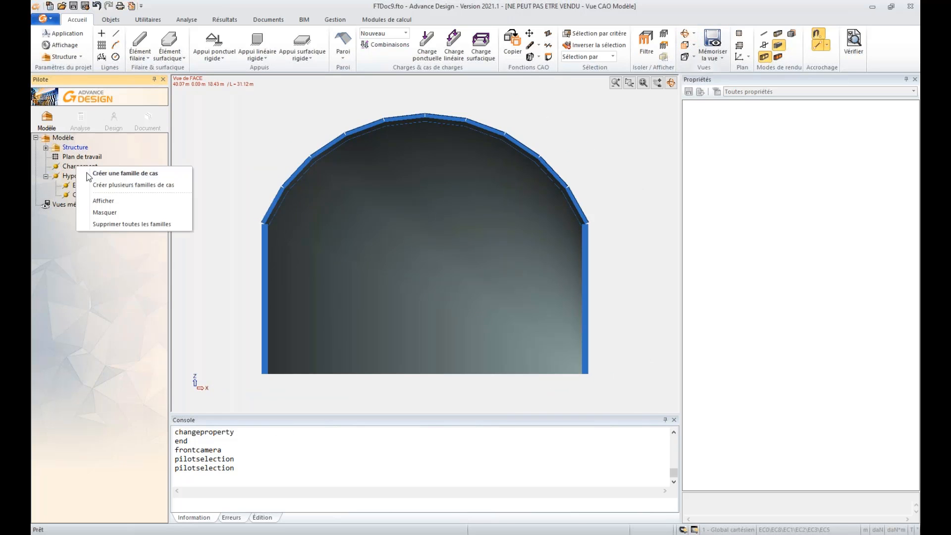
click(127, 173)
click(420, 182)
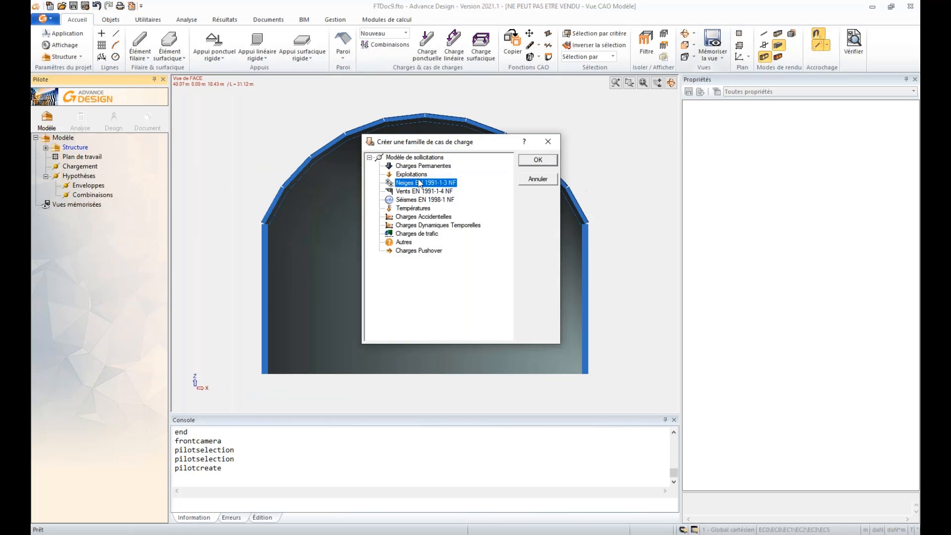
click(425, 190)
click(538, 162)
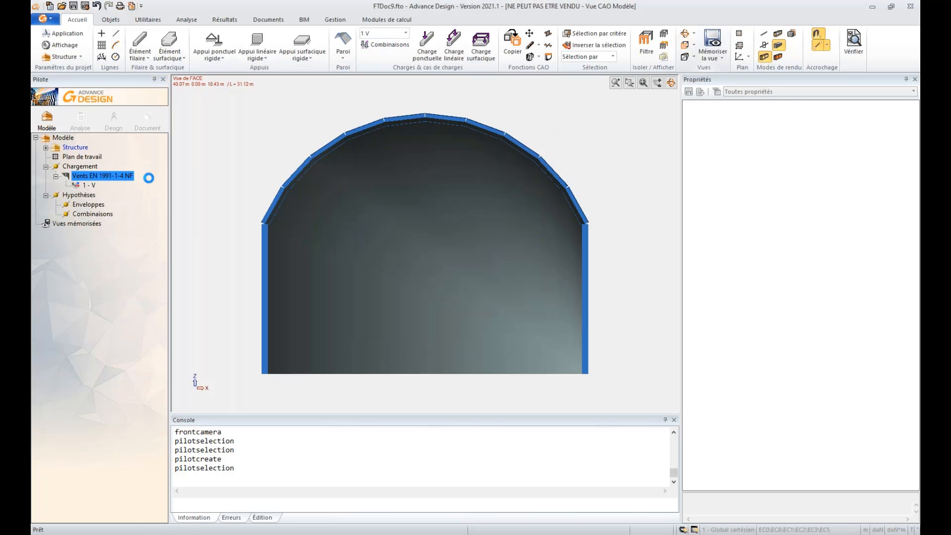
Run the automatic wind load generation for the Vents EN 1991-1-4 NF family.
drag(680, 293, 651, 292)
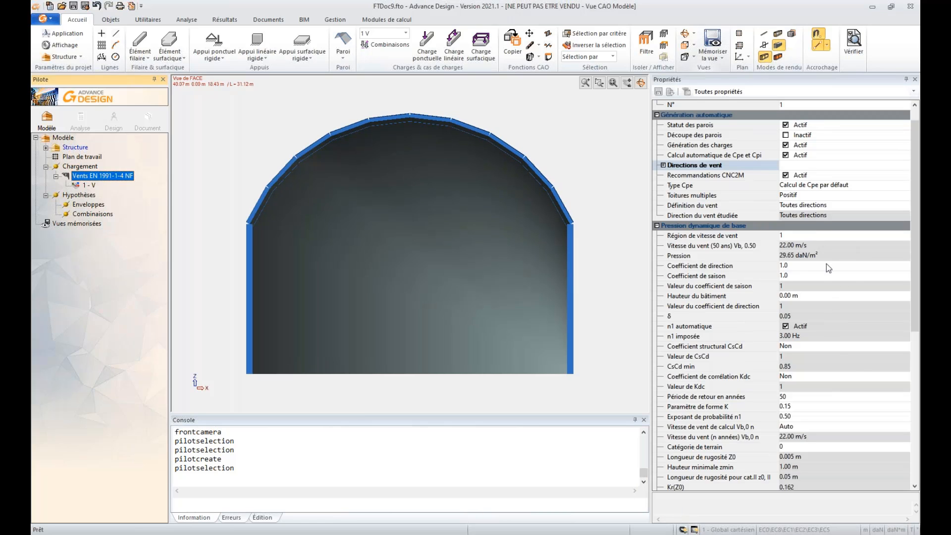
right_click(112, 179)
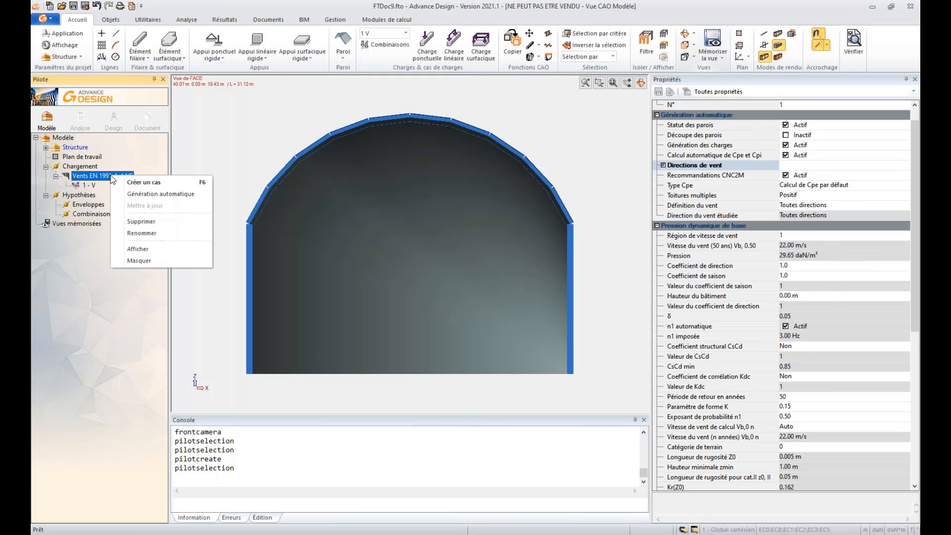
click(148, 194)
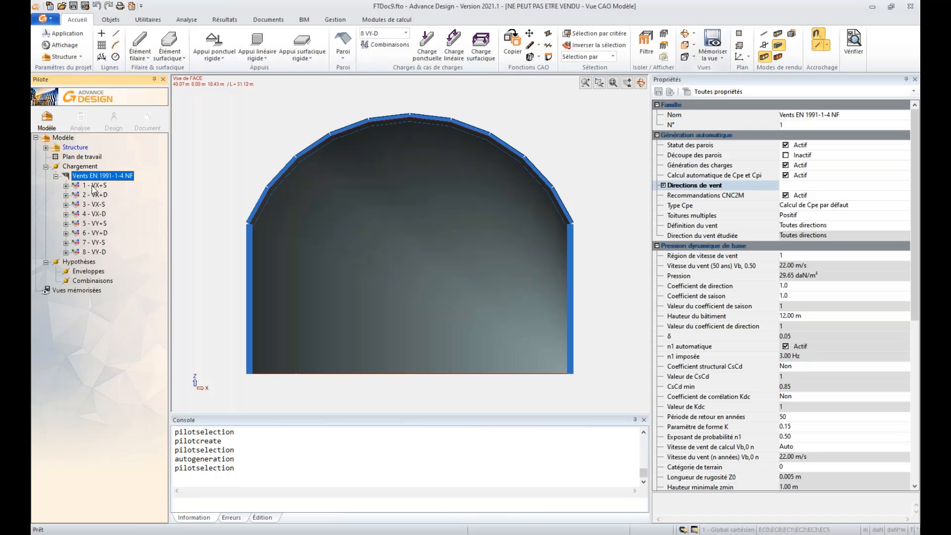
Isolate the loads of case 1 - VX+S and switch off the filled rendering of the climatic walls.
right_click(94, 186)
click(179, 265)
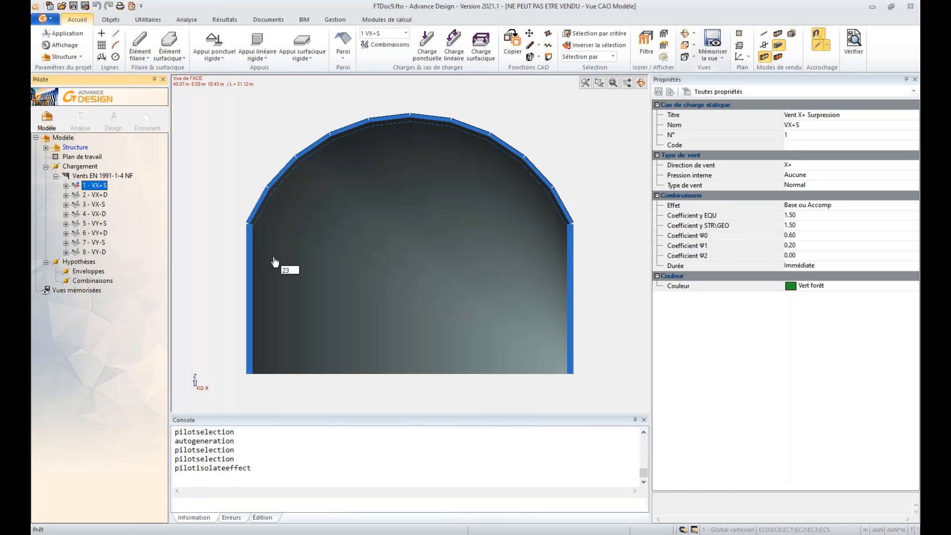
shift+middle_drag(291, 270, 455, 164)
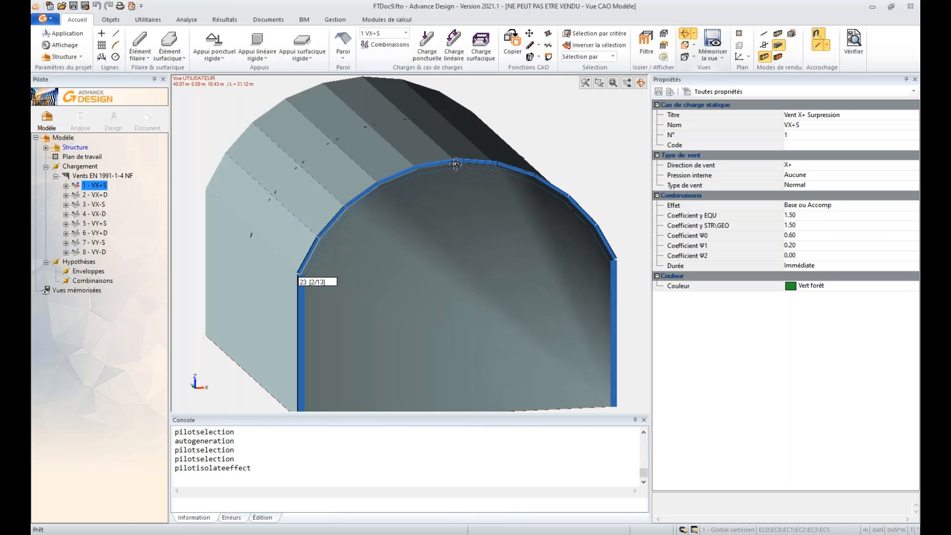
right_click(482, 142)
click(528, 272)
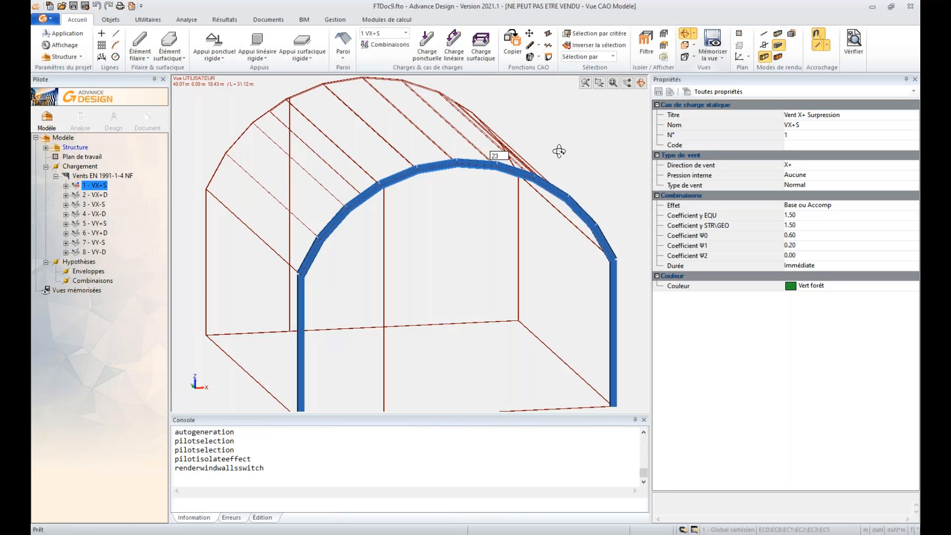
Auto-scale the displayed loads and hide the surface loads on the side and gable walls.
right_click(572, 143)
click(604, 365)
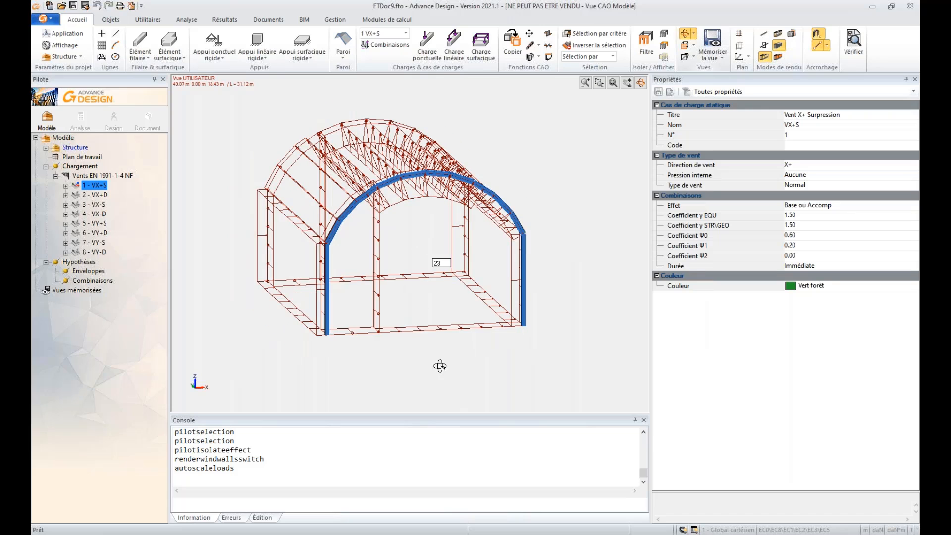
drag(445, 365, 378, 266)
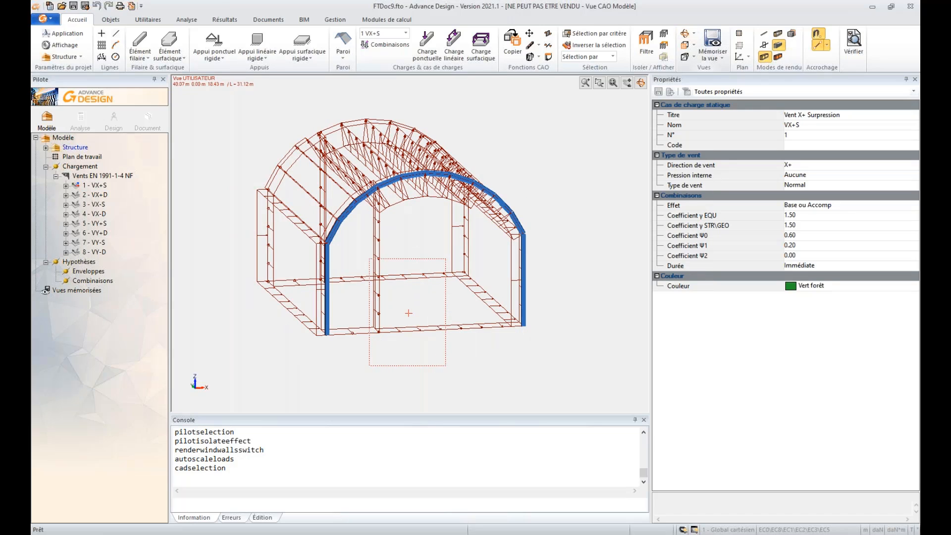
drag(278, 344, 273, 266)
drag(507, 358, 455, 264)
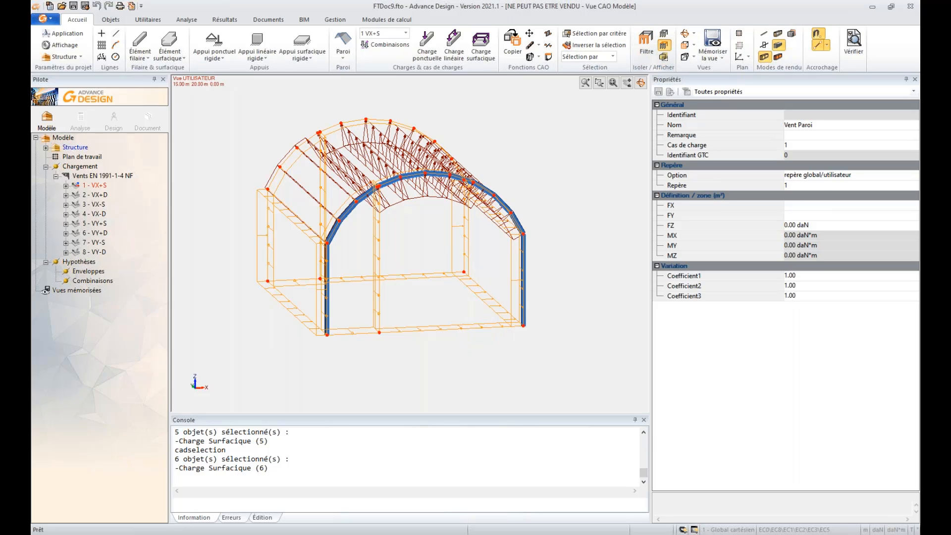
click(664, 44)
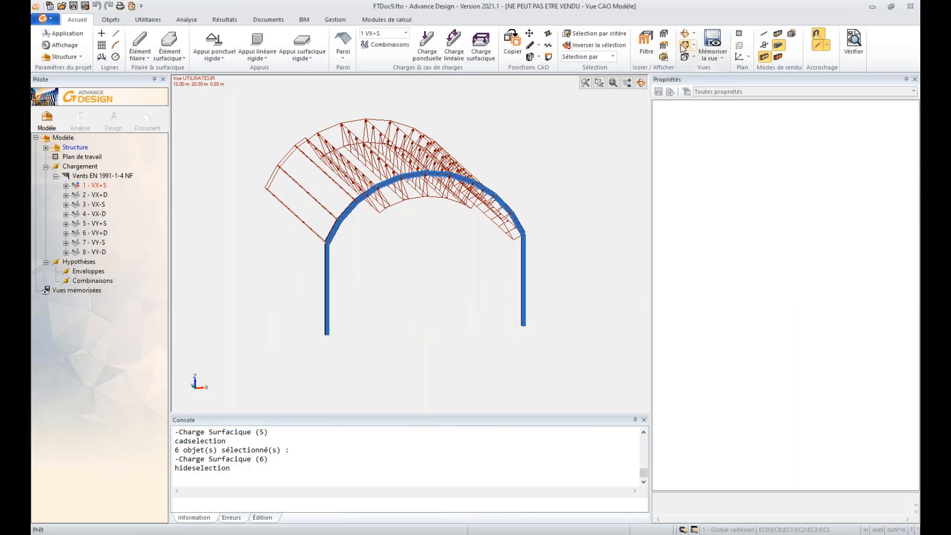
Render the frame as axes in front view and check the properties of the lowest wind load on the windward side of the vault.
key(alt+1)
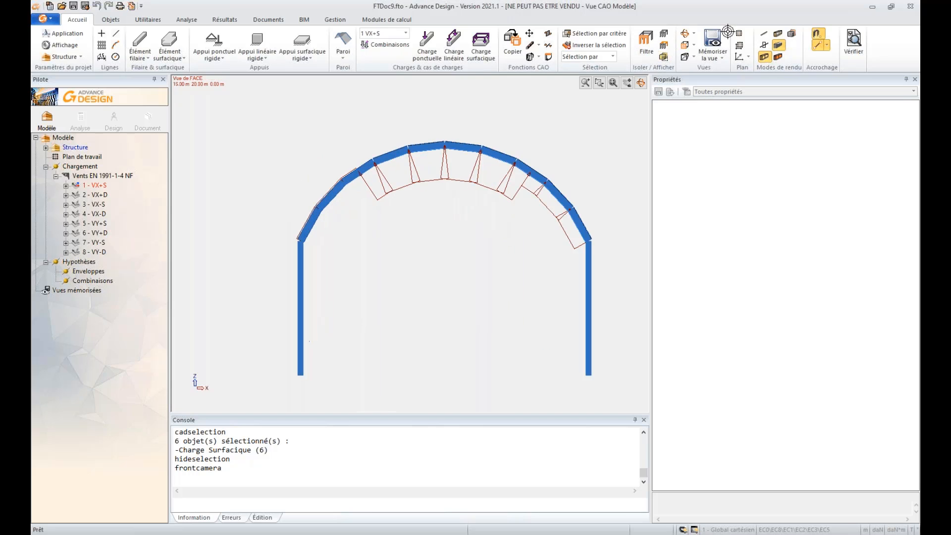
click(764, 36)
middle_drag(345, 200, 263, 226)
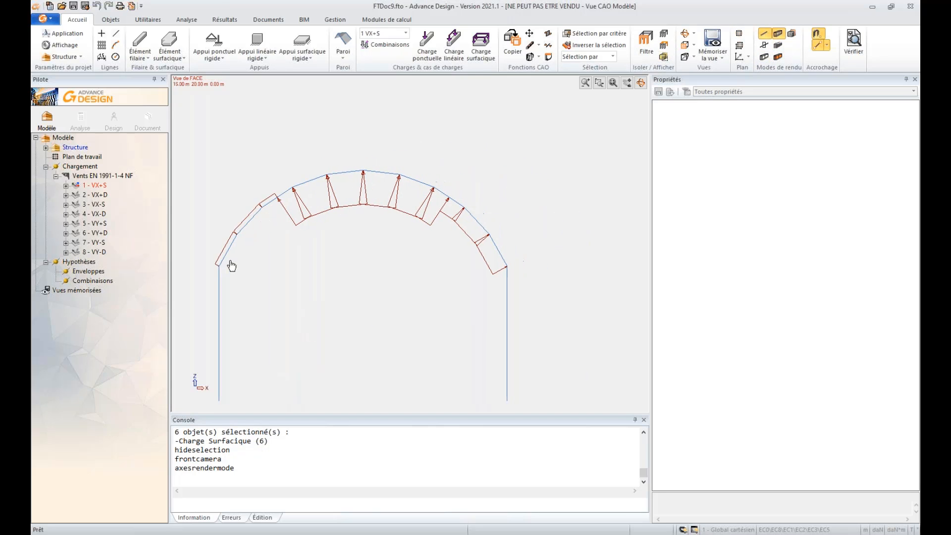
click(229, 249)
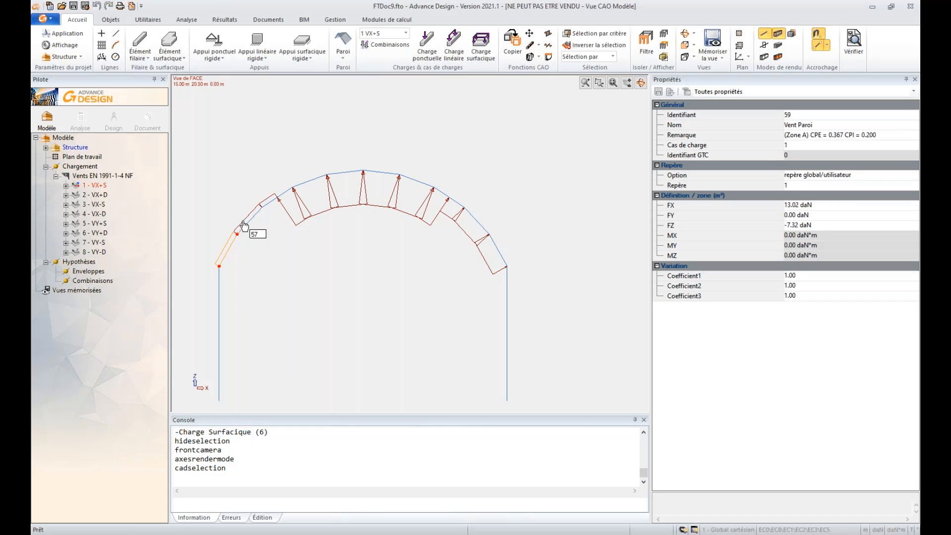
key(Escape)
Annotate the surface loads with their remark attribute (<Rem>) in the display settings.
key(alt+s)
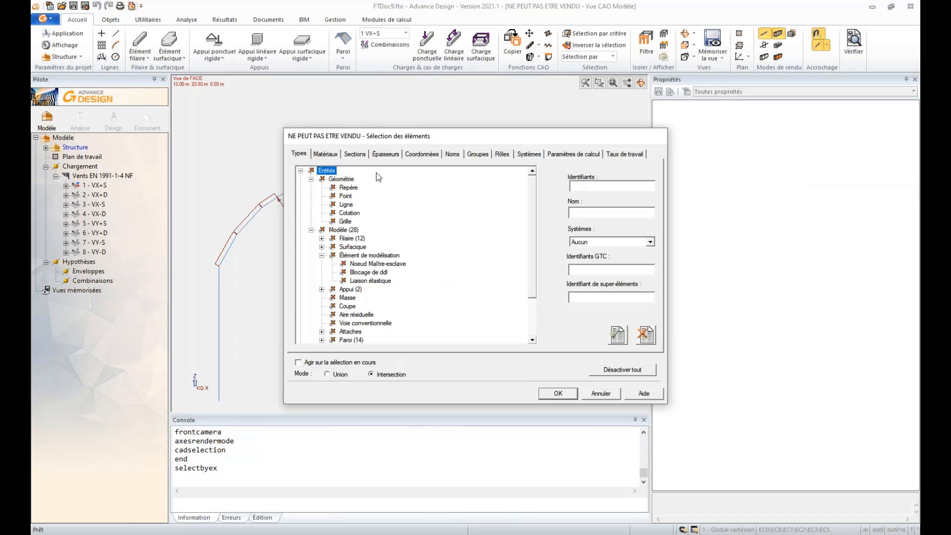
key(Escape)
key(alt+x)
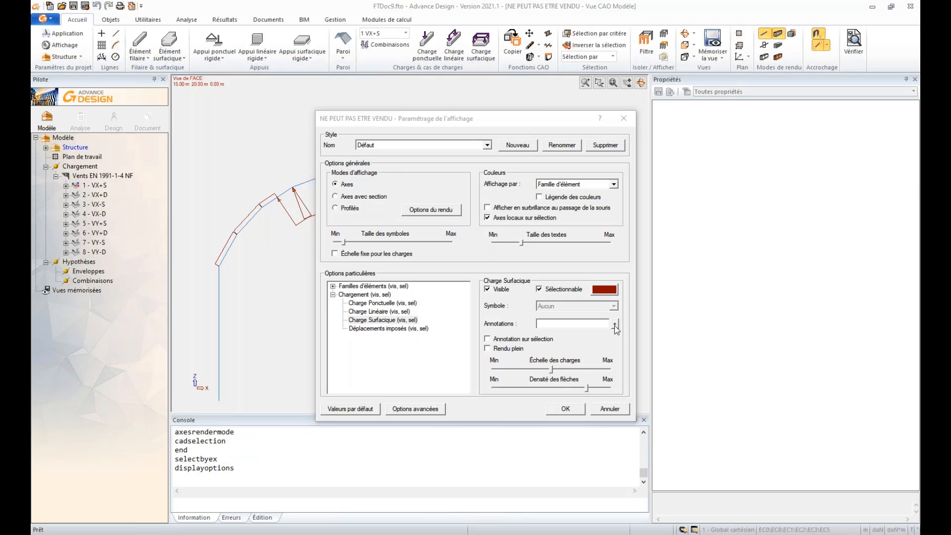
click(614, 324)
scroll(384, 292, down, 5)
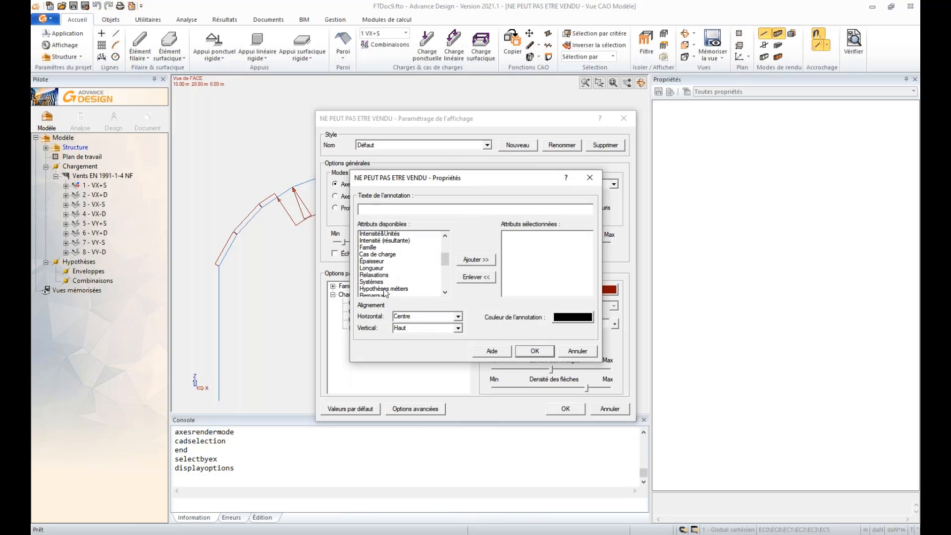
click(384, 288)
click(475, 259)
click(534, 350)
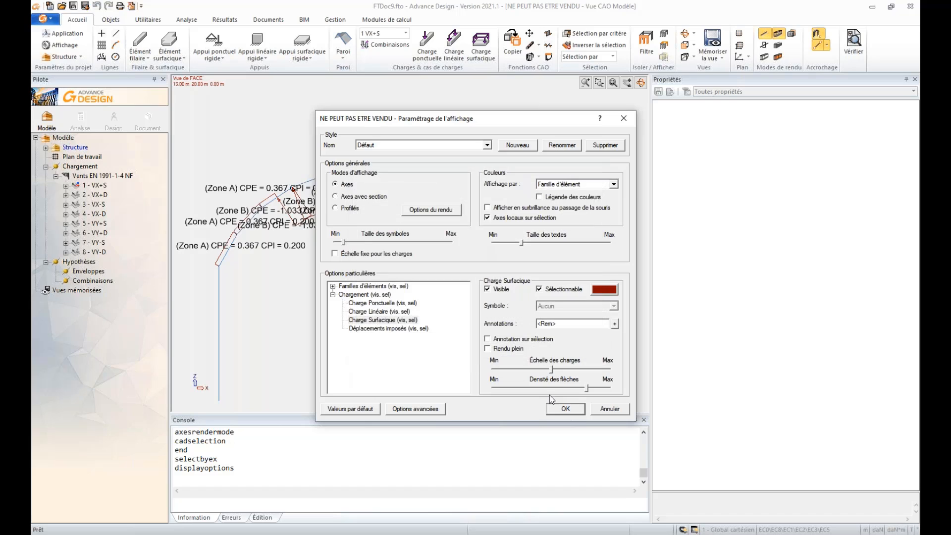
click(559, 407)
Reduce the display text size so the wind zone annotations along the vault are legible.
key(alt+x)
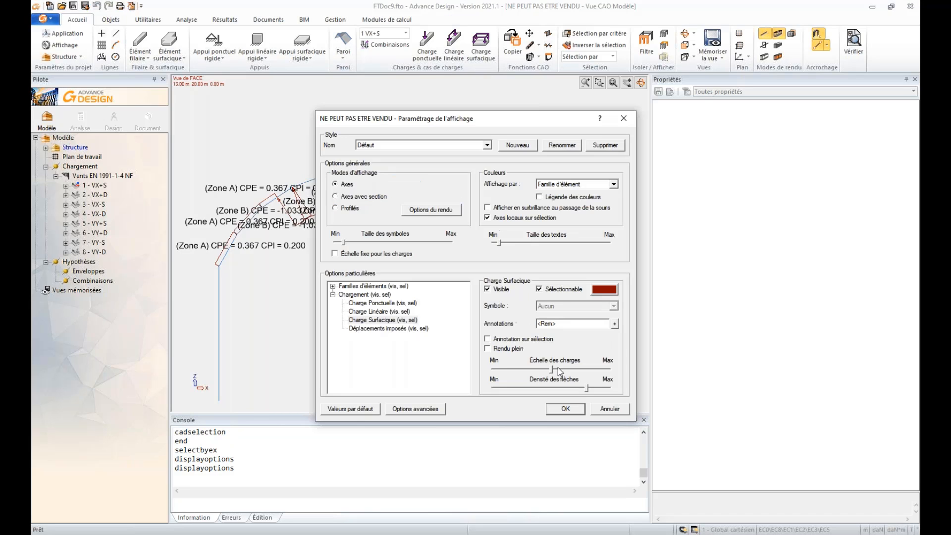
click(564, 408)
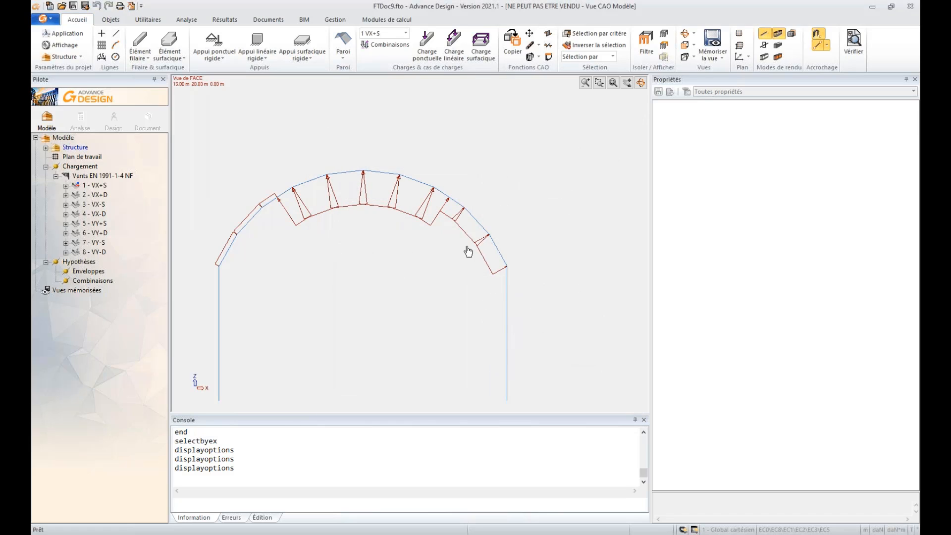
key(alt+x)
click(507, 243)
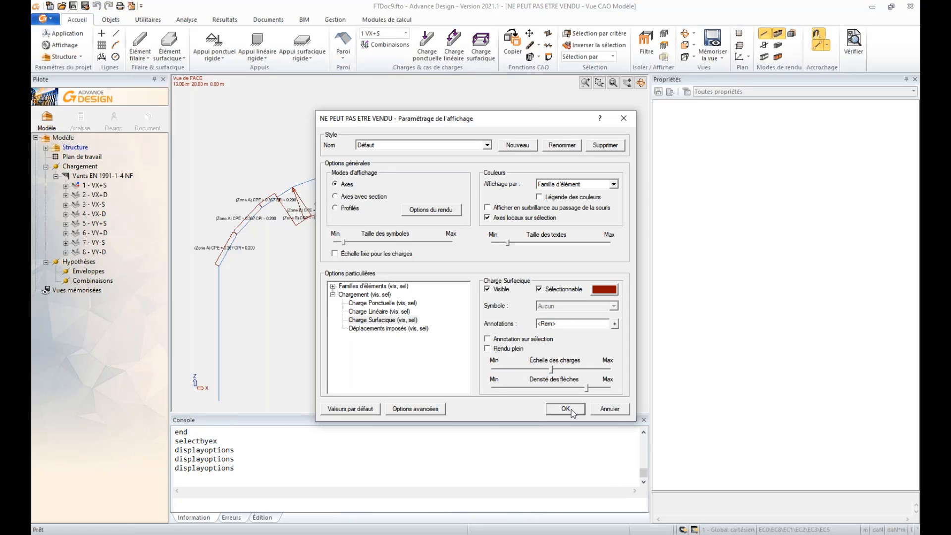
click(569, 407)
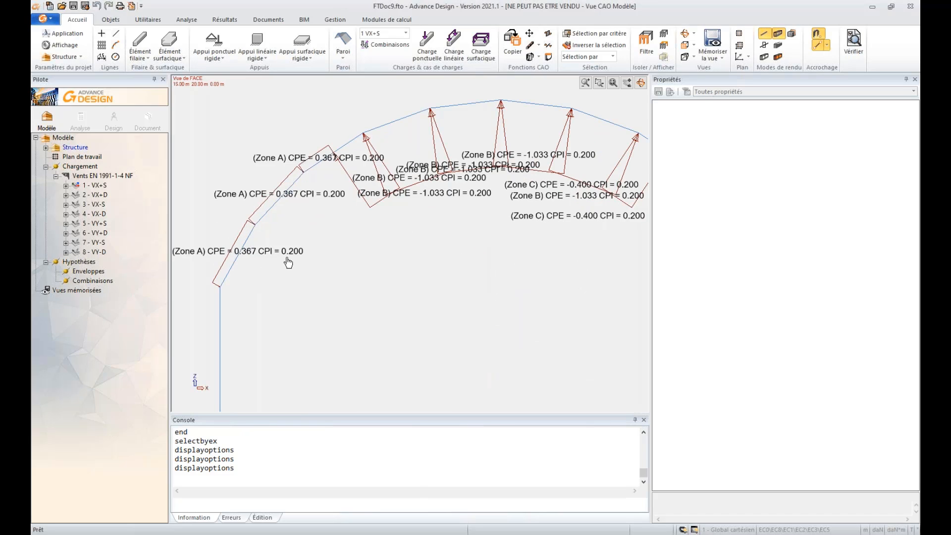
scroll(291, 259, down, 1)
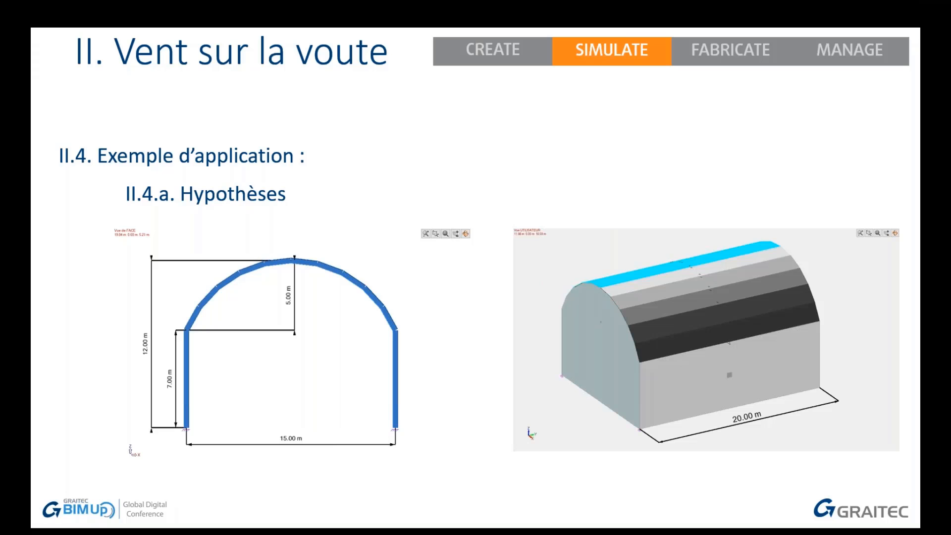
key(Right)
key(Right)
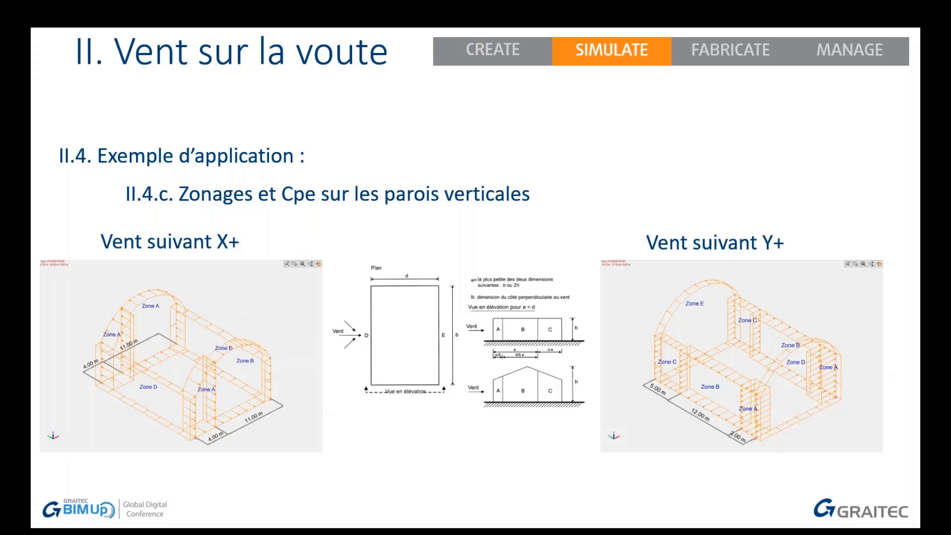
key(Right)
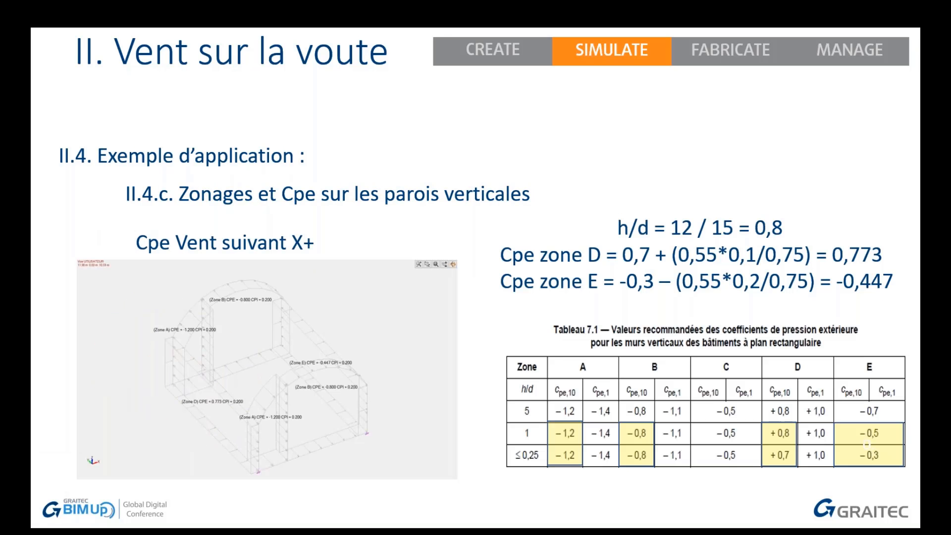
key(Right)
key(Right)
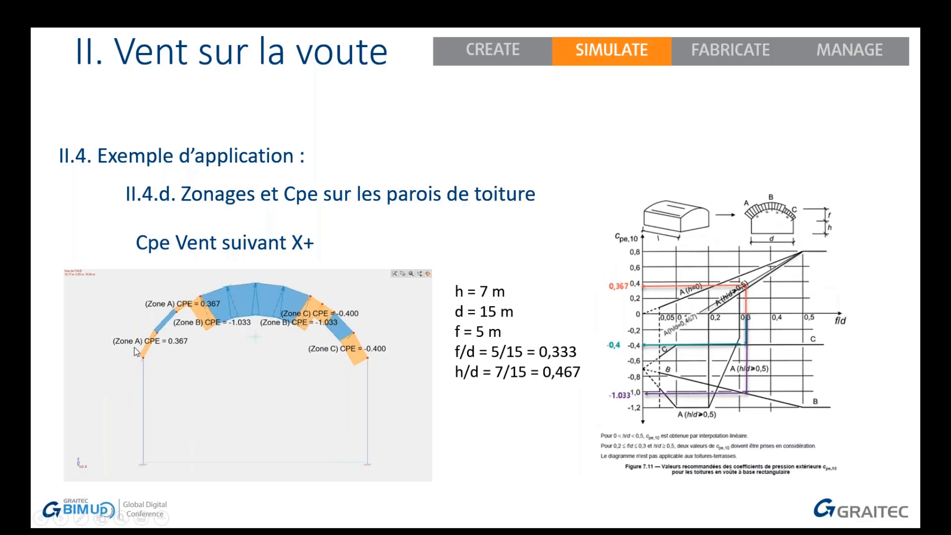
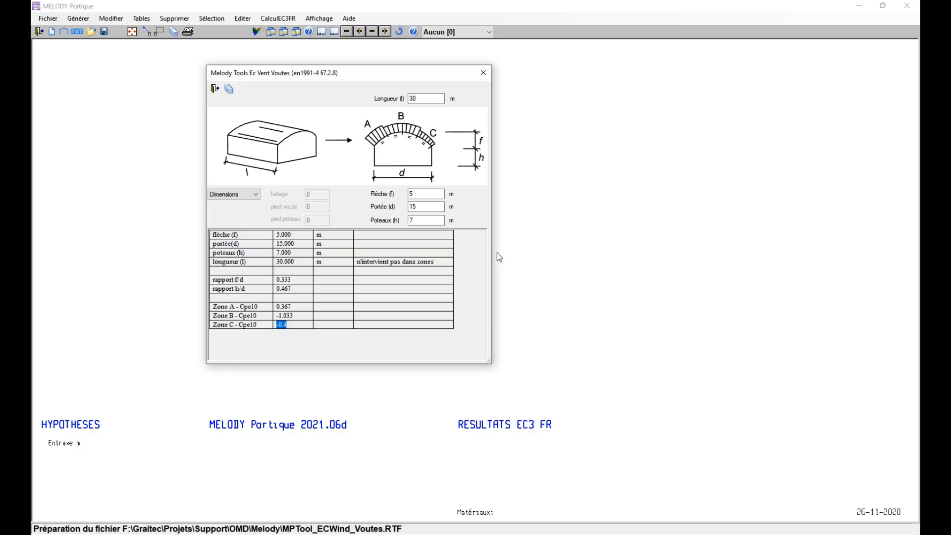
Close the vault wind calculation tool and exit MELODY Portique, returning to Advance Design.
click(215, 90)
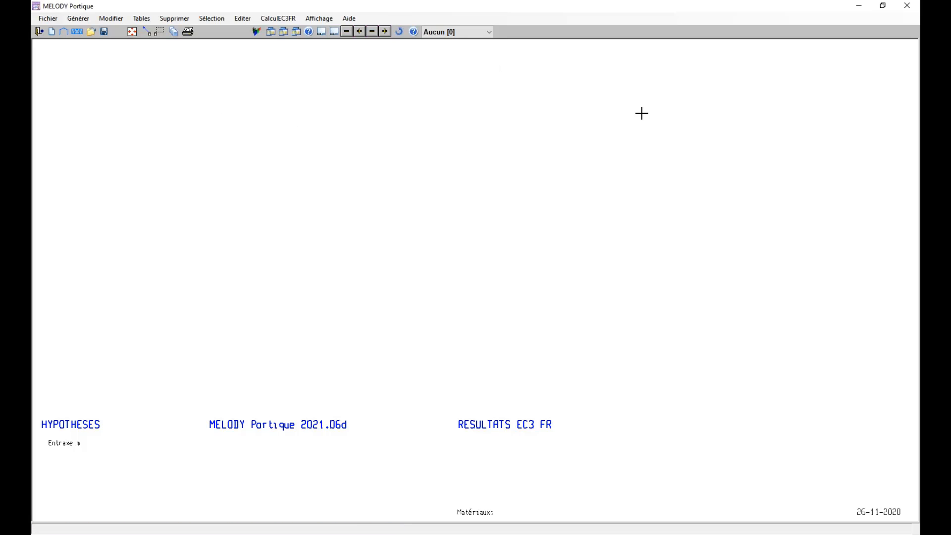
click(906, 6)
click(505, 310)
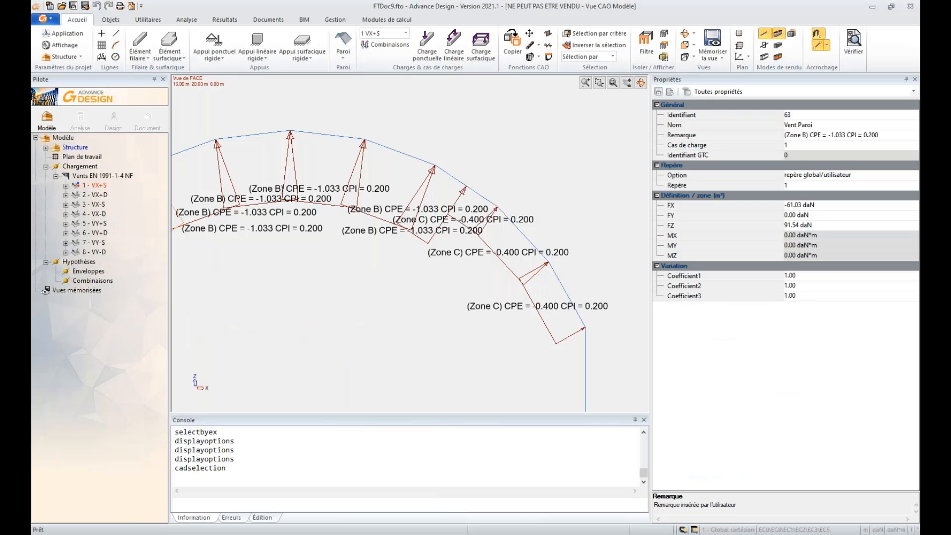
Clear the load selection, hide load case 1 - VX+S and display 5 - VY+S on the whole building in 3D.
scroll(441, 254, down, 2)
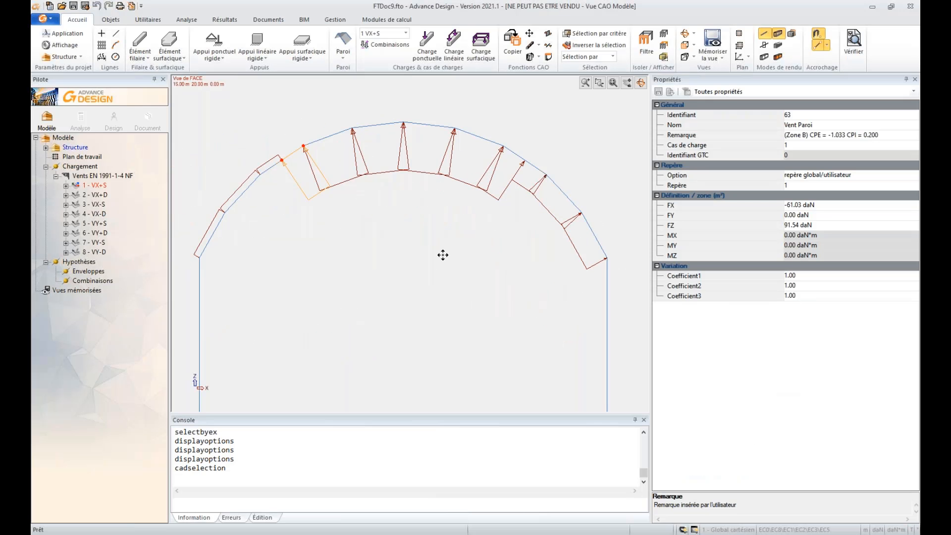
key(Escape)
scroll(328, 272, down, 1)
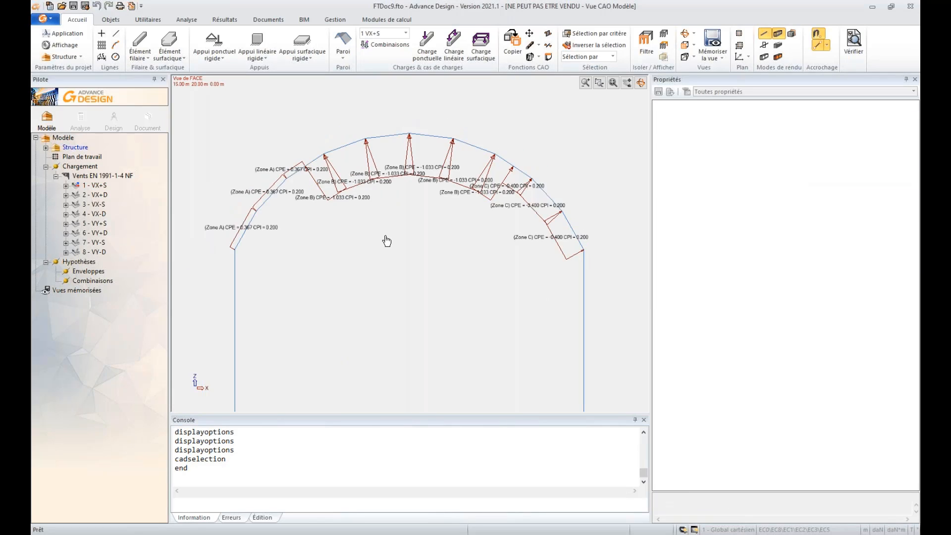
scroll(387, 240, down, 1)
middle_drag(380, 249, 369, 204)
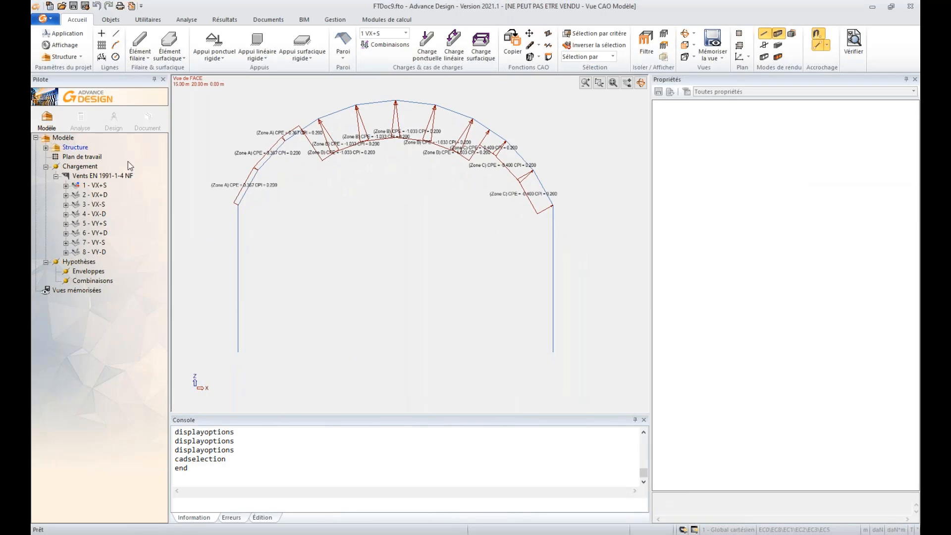
click(95, 185)
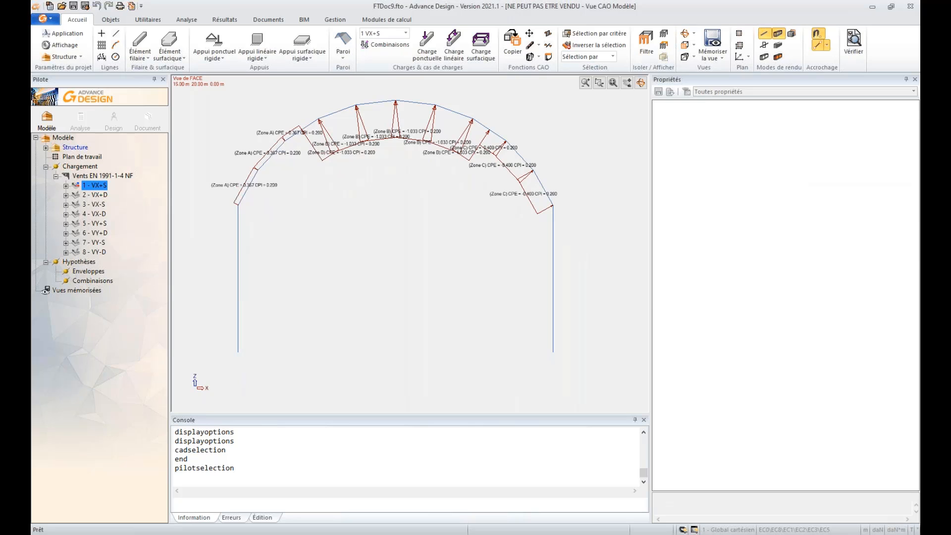
key(Escape)
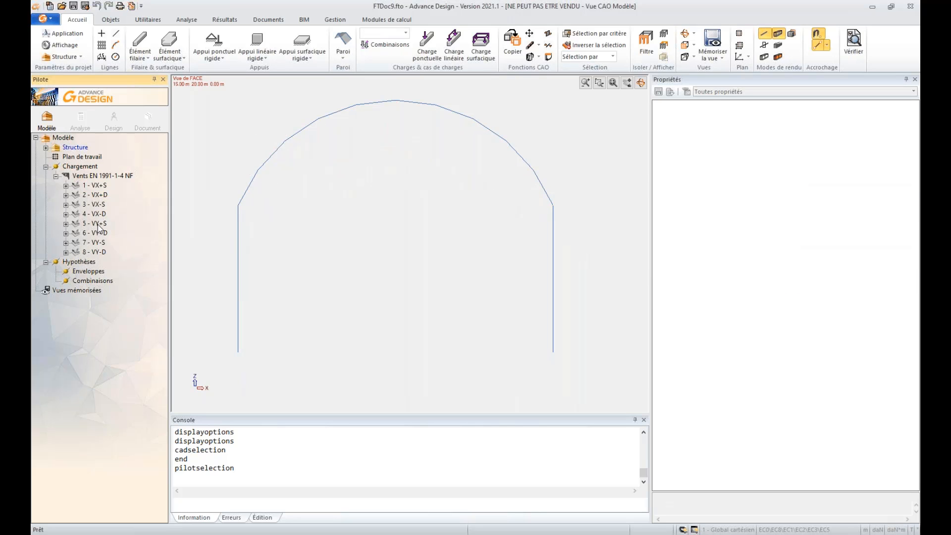
click(97, 224)
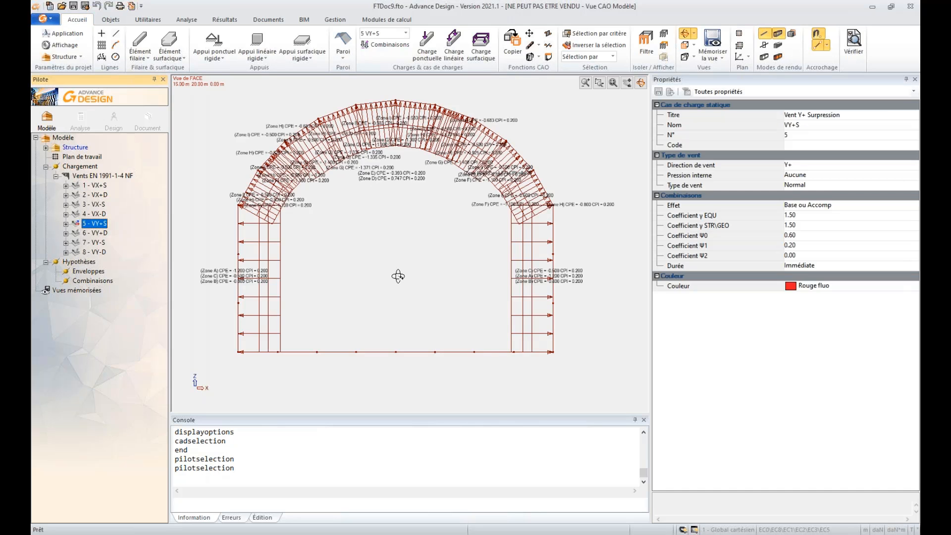
shift+middle_drag(397, 275, 437, 283)
scroll(437, 283, down, 2)
middle_drag(496, 319, 449, 328)
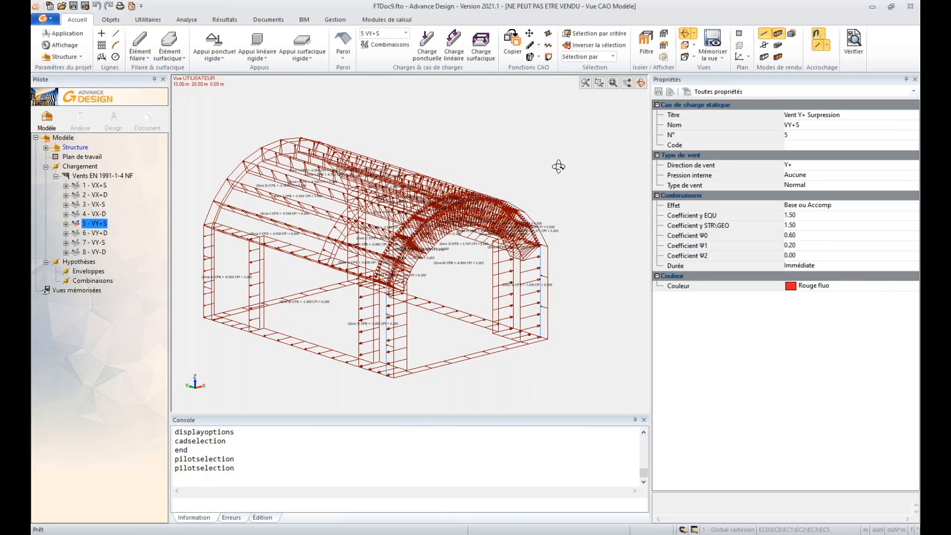
Limit the surface load annotations to selected loads in the display settings.
key(alt+x)
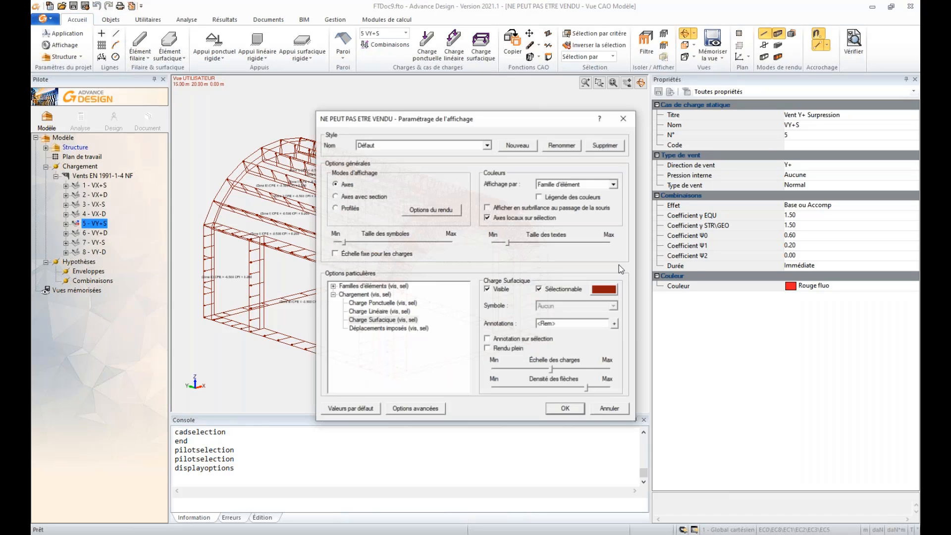
click(487, 339)
click(557, 407)
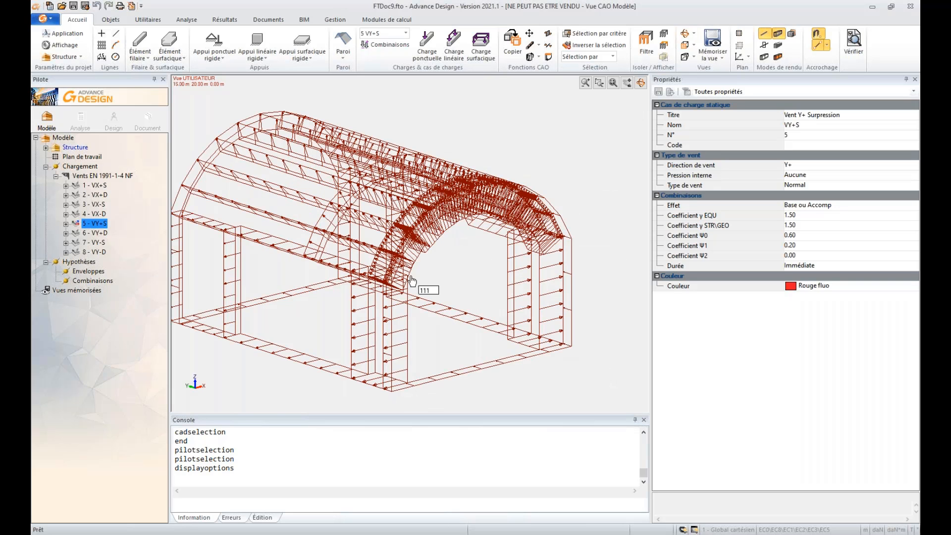
Check the zone and Cpe remarks of the lowest vault load at the windward end and of the leeward gable load.
click(412, 281)
scroll(411, 284, up, 5)
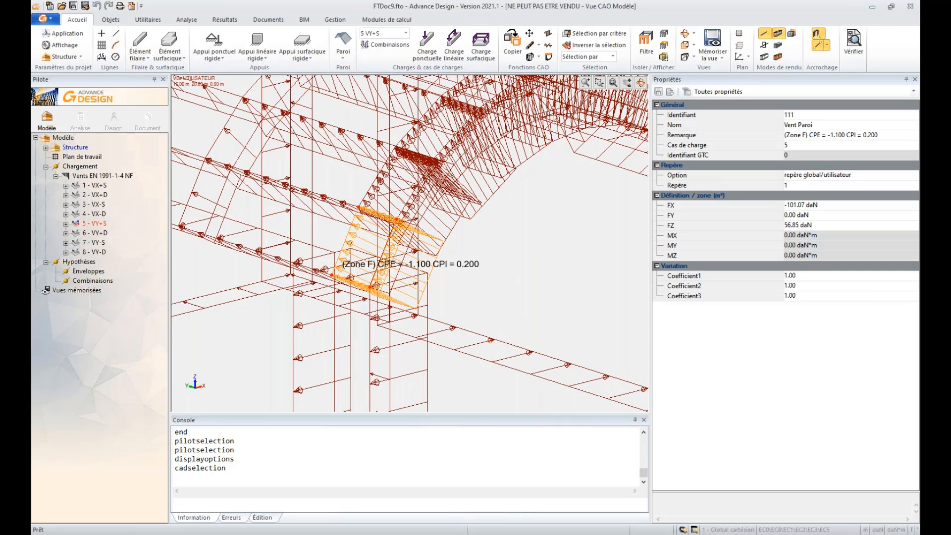
scroll(446, 269, down, 3)
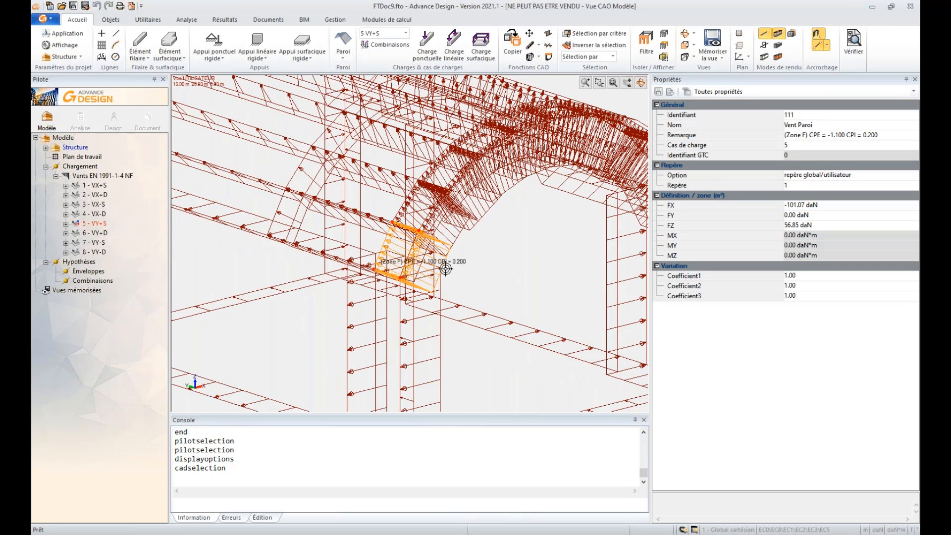
click(315, 228)
key(Escape)
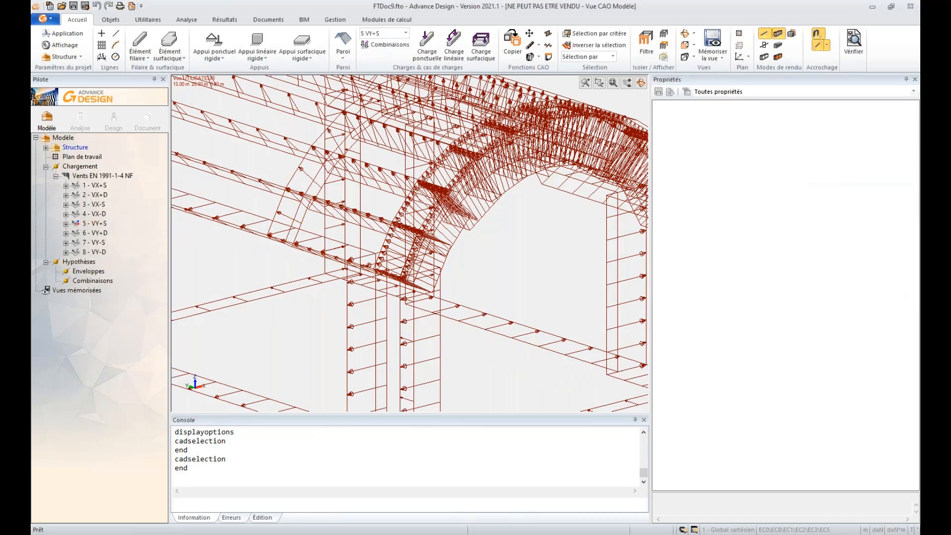
middle_drag(315, 228, 461, 274)
click(203, 190)
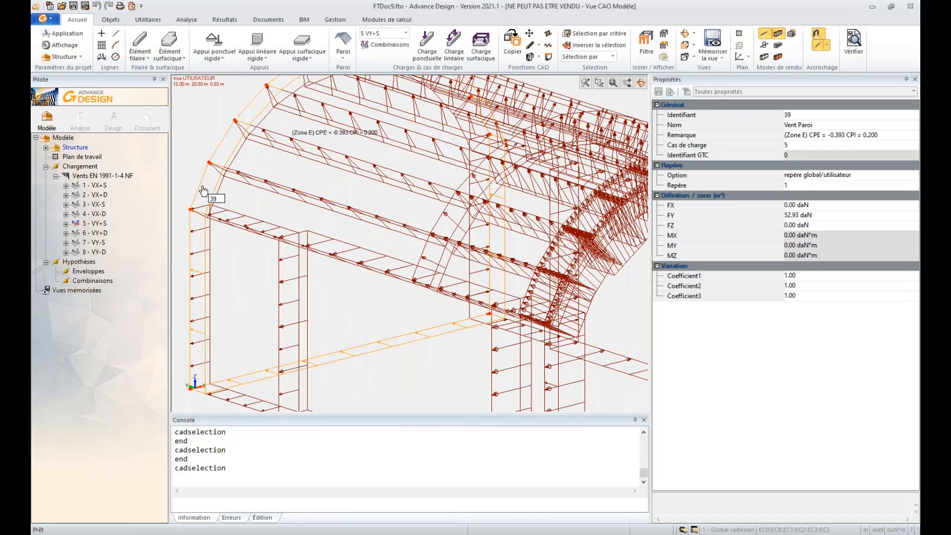
key(Escape)
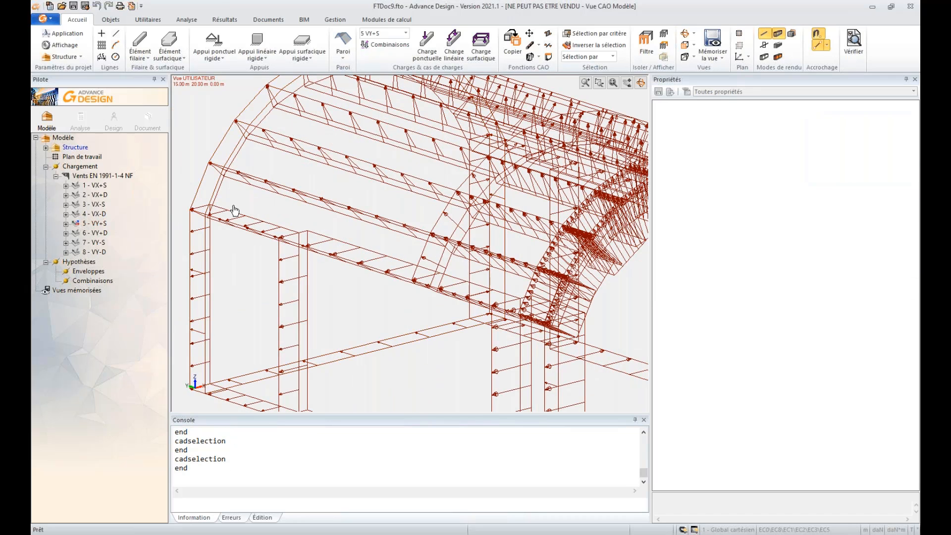
click(223, 201)
key(Escape)
Isolate the members and surface loads at the windward end of the building, seen from the side.
scroll(568, 274, down, 2)
middle_drag(567, 297, 477, 271)
scroll(477, 271, down, 2)
drag(488, 114, 580, 386)
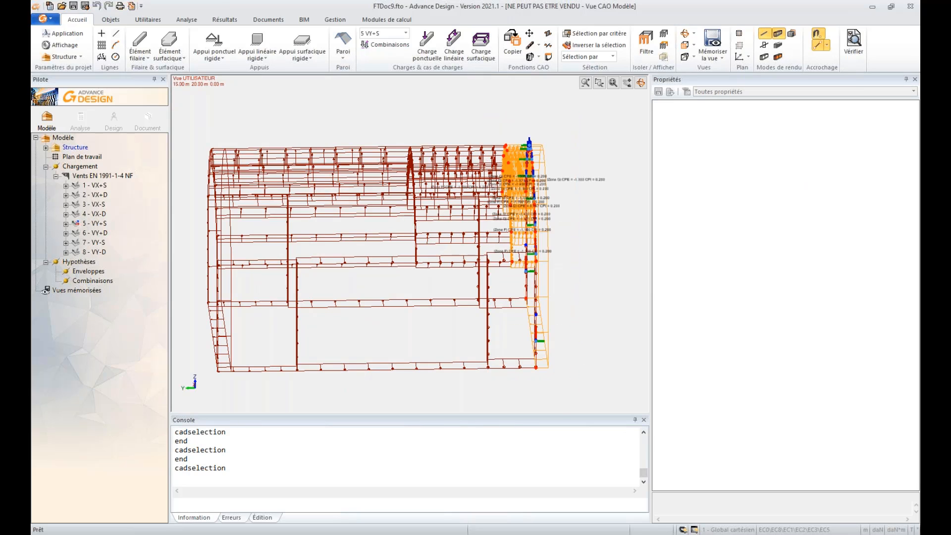
click(645, 42)
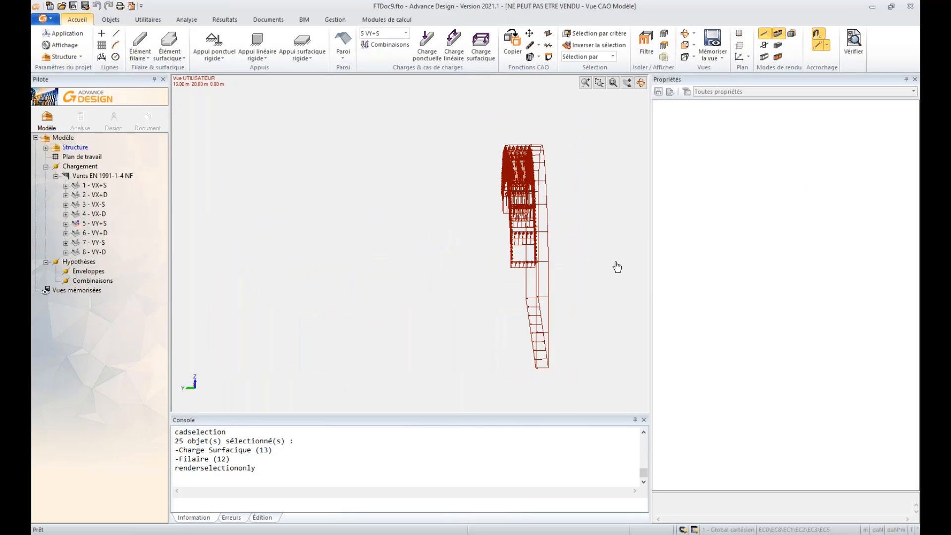
Hide the windward gable wall's surface load and show the isolated vault loads in front view.
shift+middle_drag(617, 266, 461, 375)
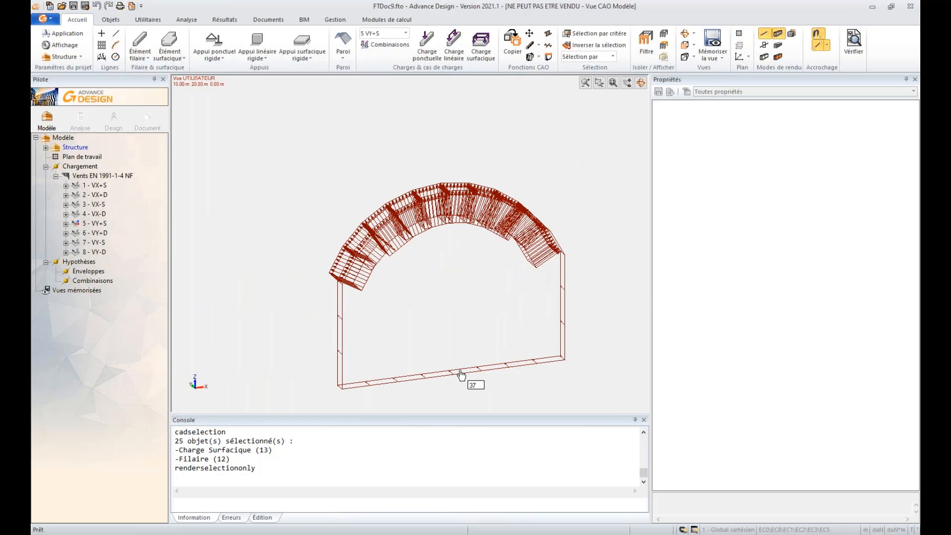
click(461, 375)
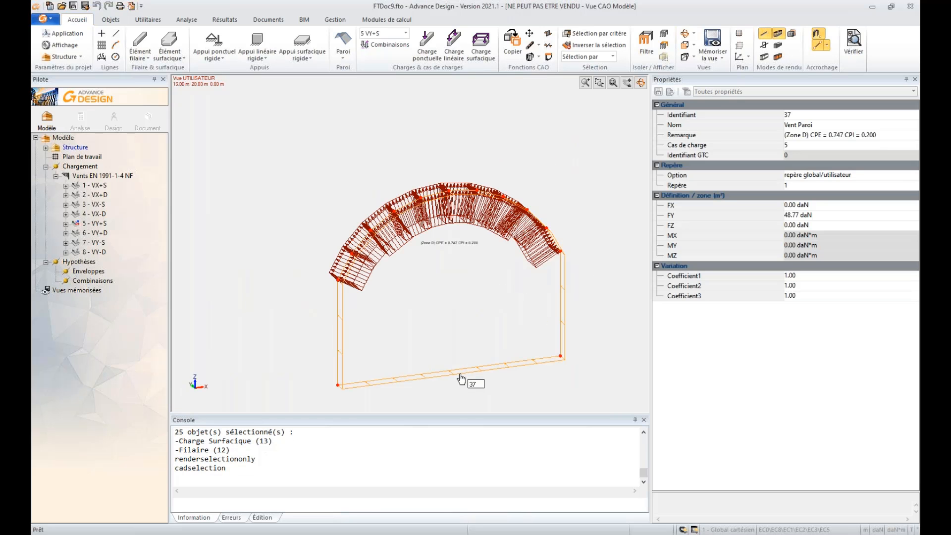
click(664, 46)
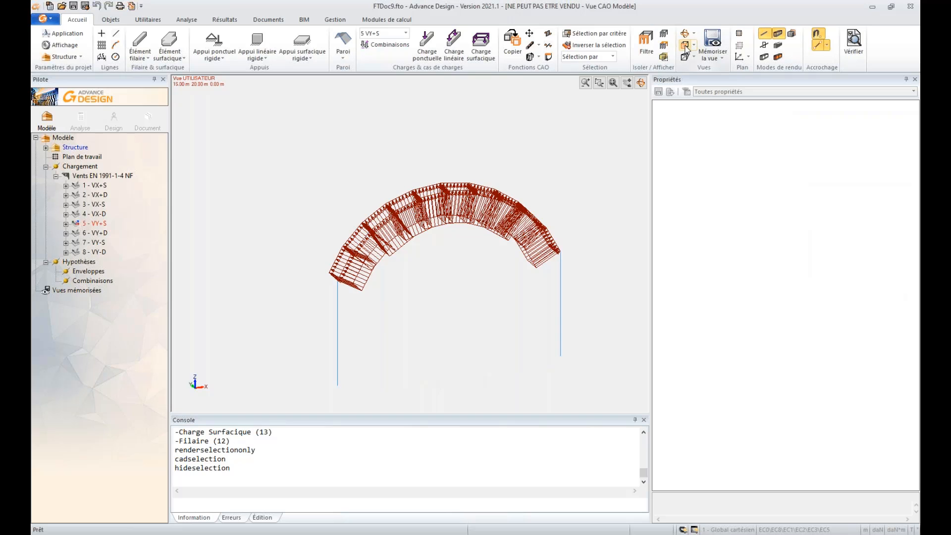
click(685, 46)
Check the zone and Cpe remarks of individual windward vault loads, from the springing up towards the crown.
scroll(355, 220, up, 5)
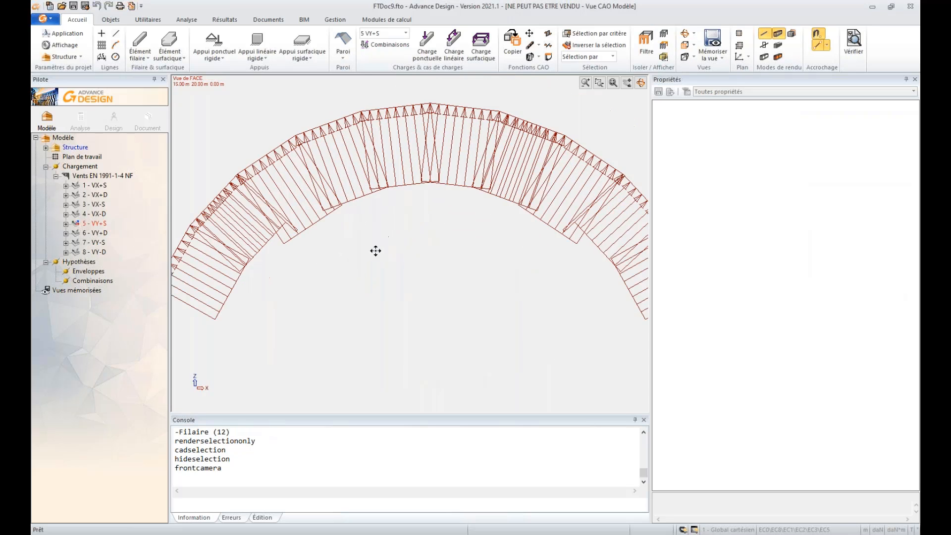
scroll(375, 251, down, 2)
click(243, 297)
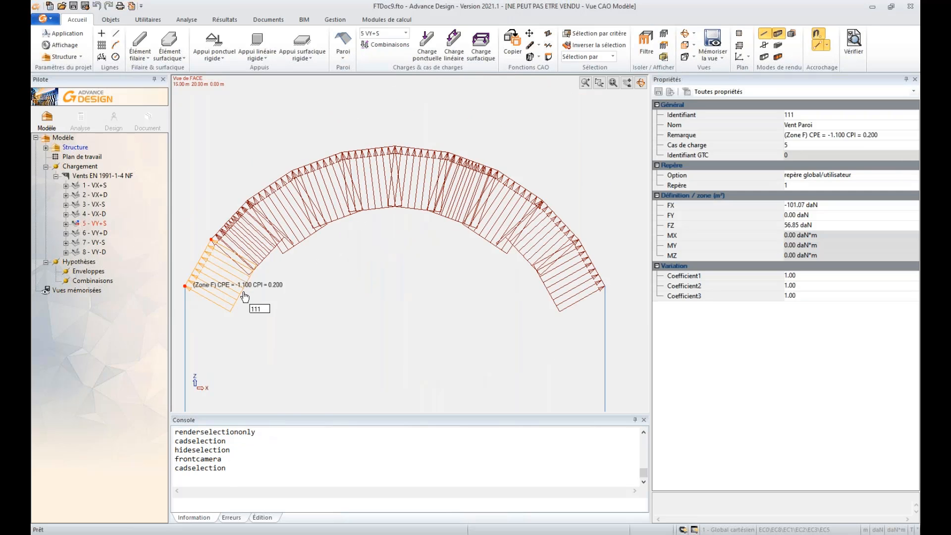
key(Escape)
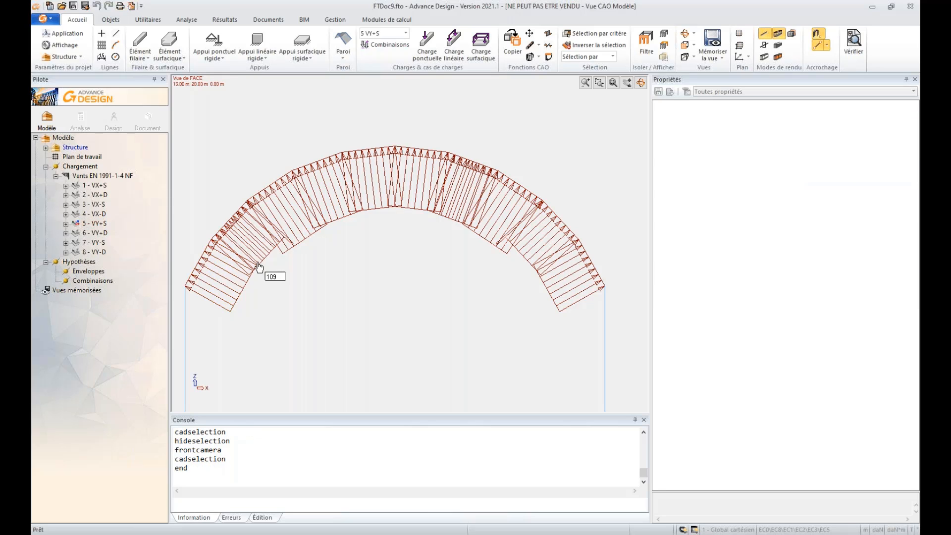
click(258, 266)
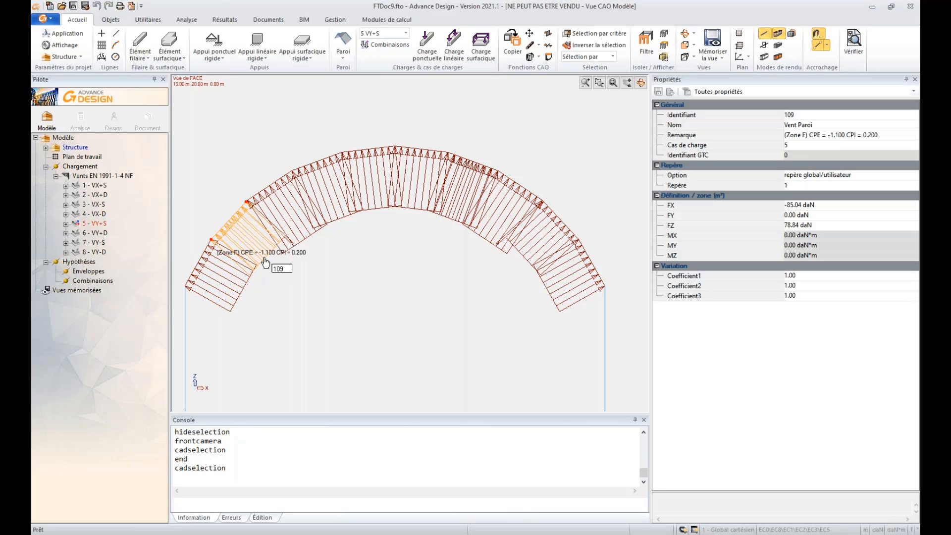
key(Escape)
click(339, 229)
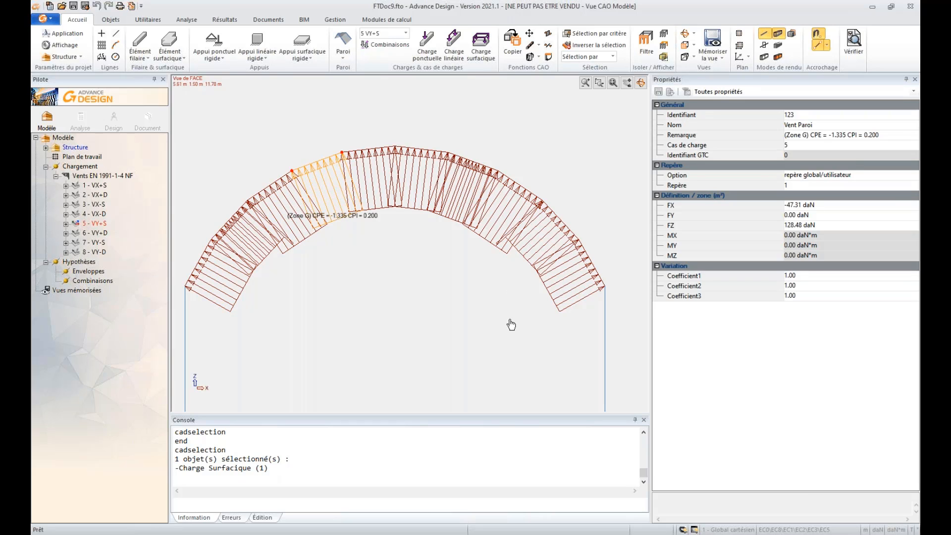
middle_drag(428, 314, 426, 287)
key(Escape)
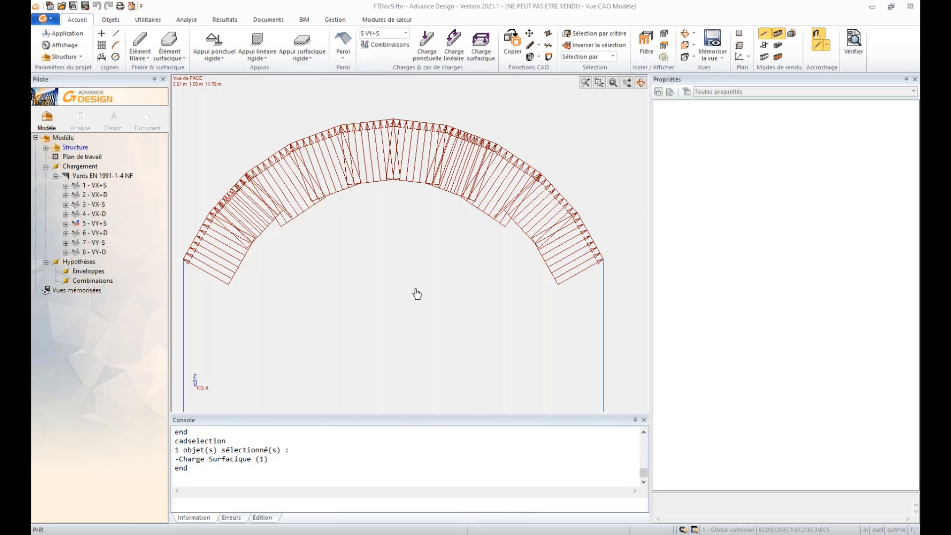
Review the properties of the Vents EN 1991-1-4 NF family, including the Kdc correlation coefficient option.
middle_drag(417, 293, 422, 277)
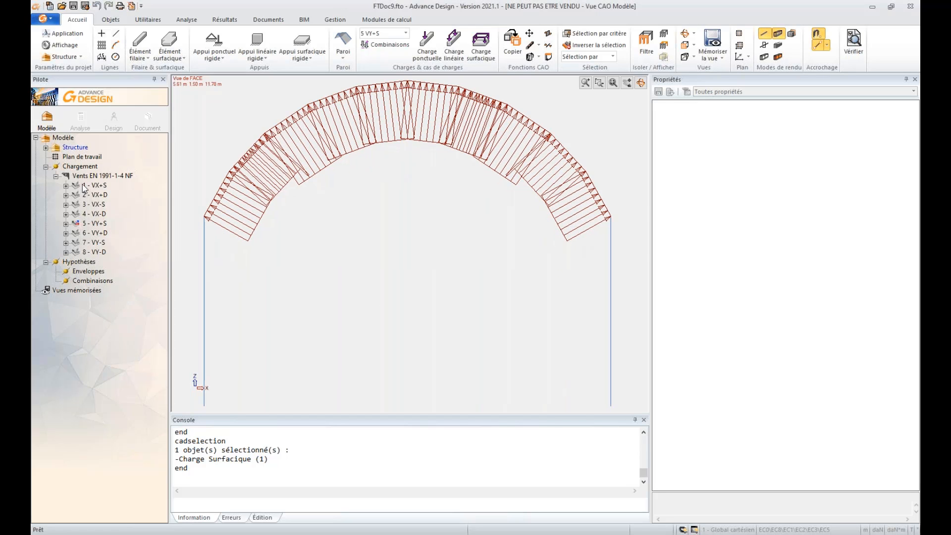
click(105, 177)
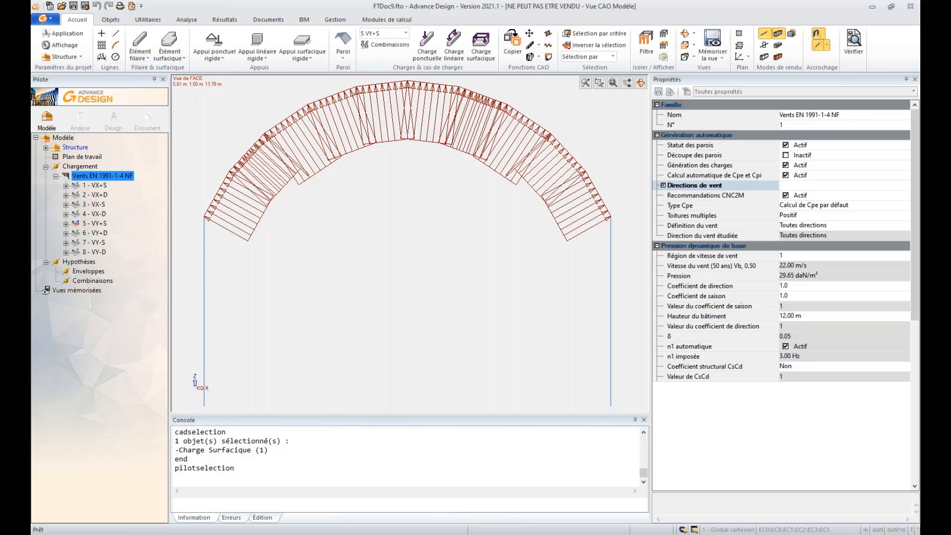
scroll(839, 323, down, 1)
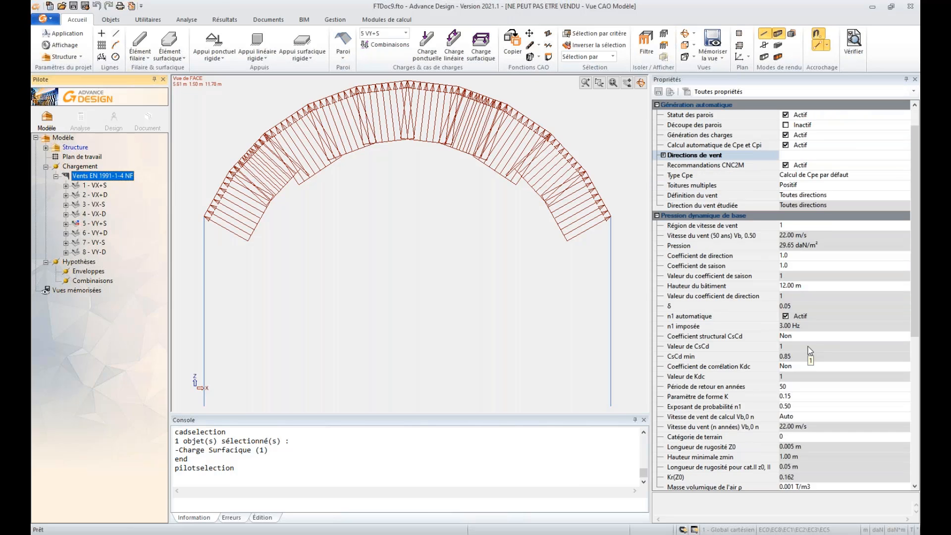
click(835, 369)
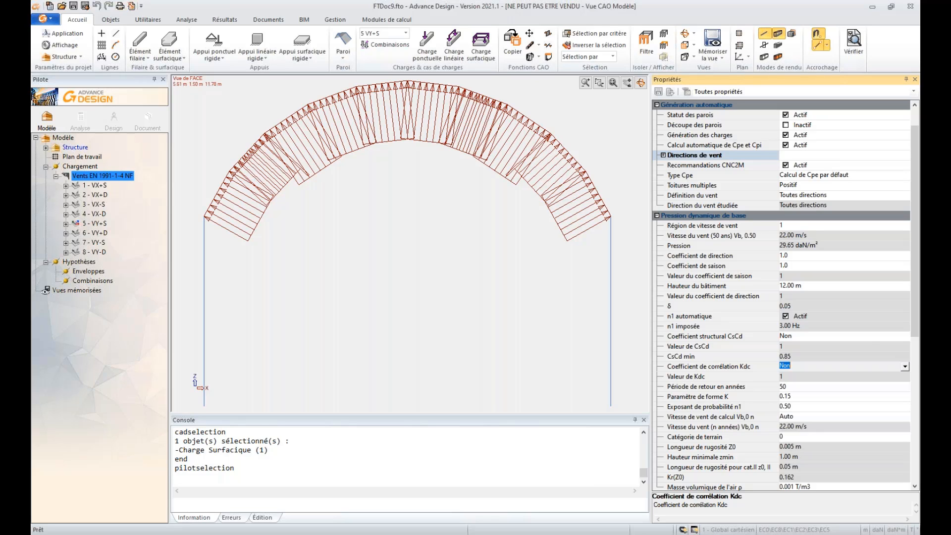
click(614, 498)
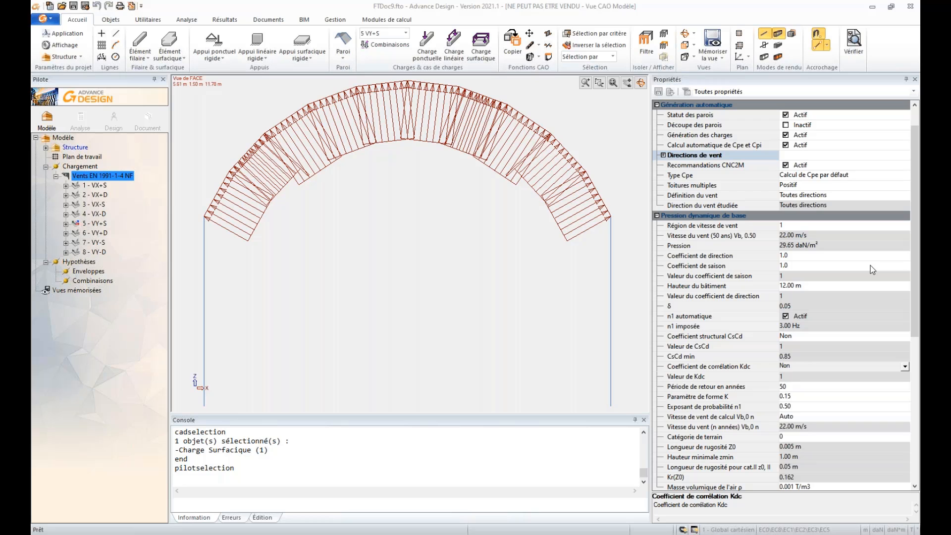
Switch to the PowerPoint presentation and resume its slideshow.
key(alt+Tab)
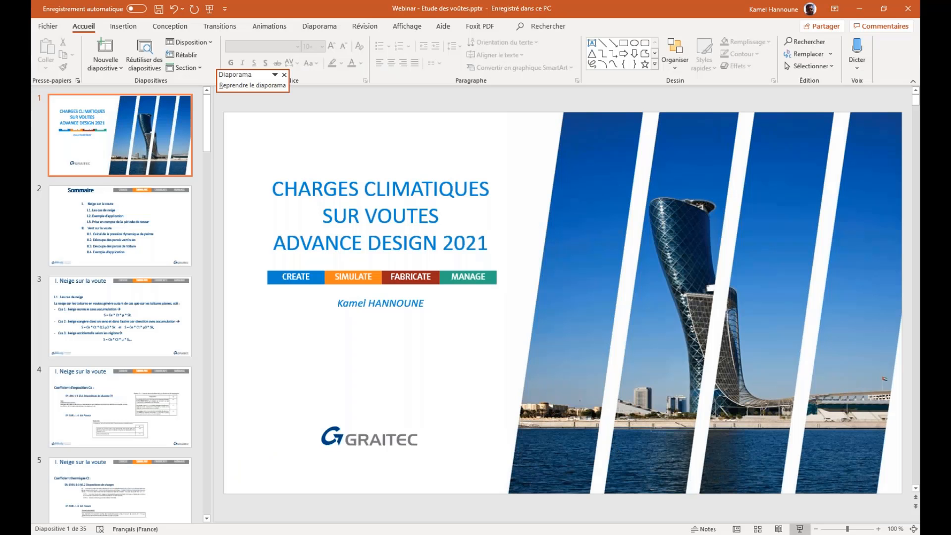
click(801, 530)
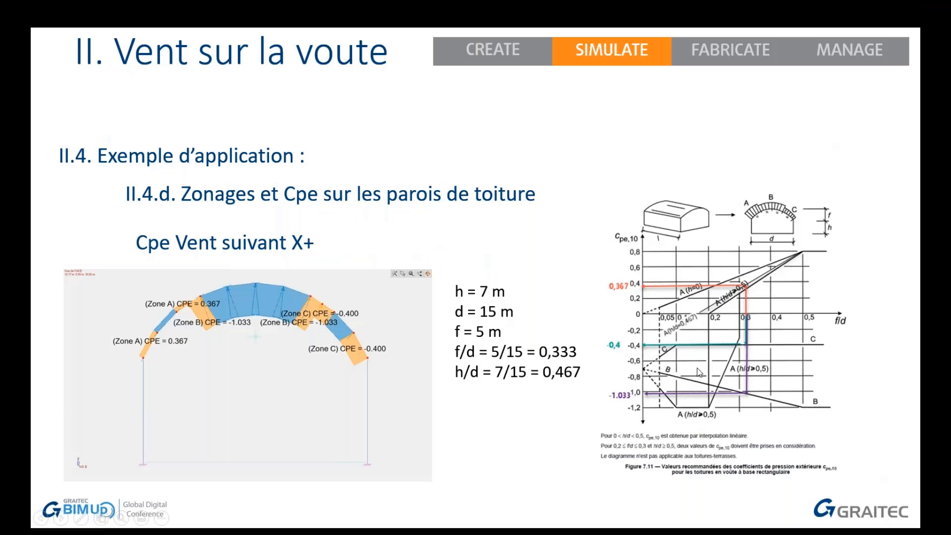
click(699, 372)
click(699, 372)
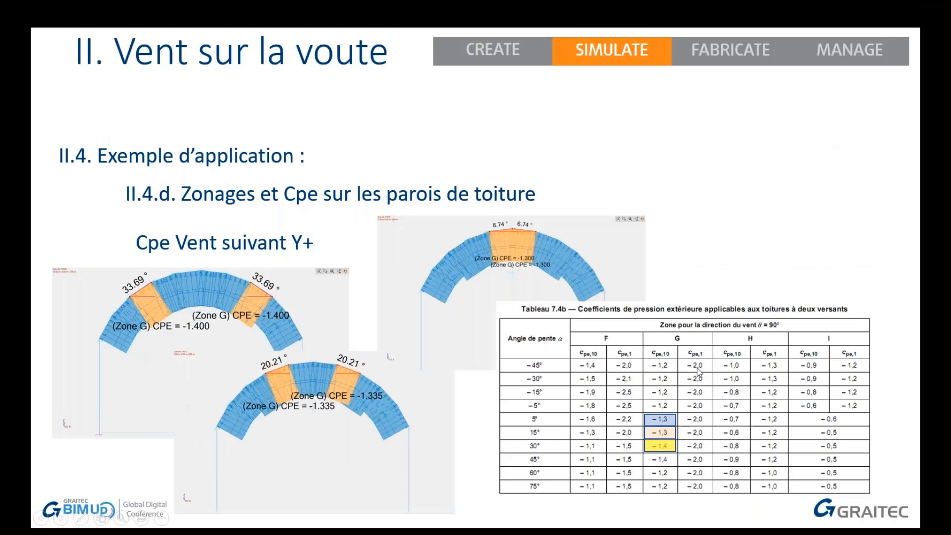
click(699, 372)
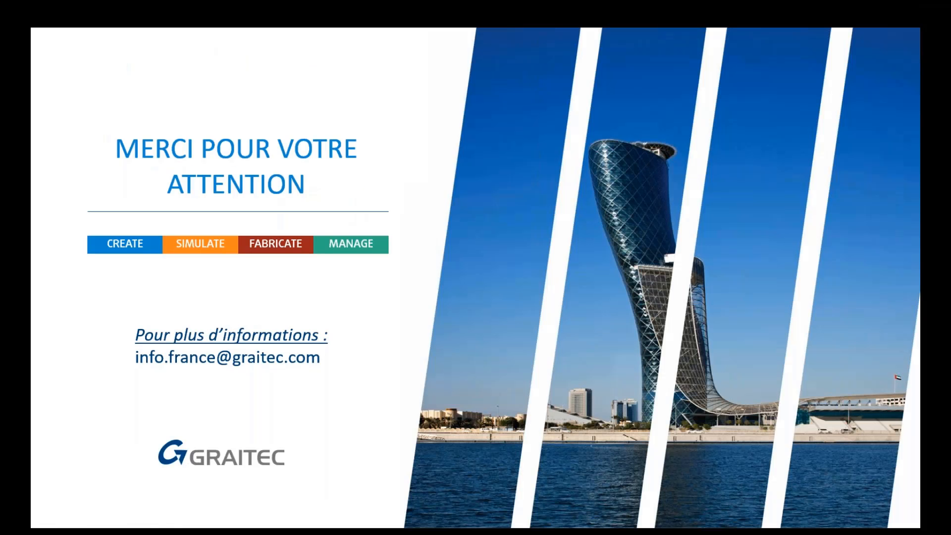